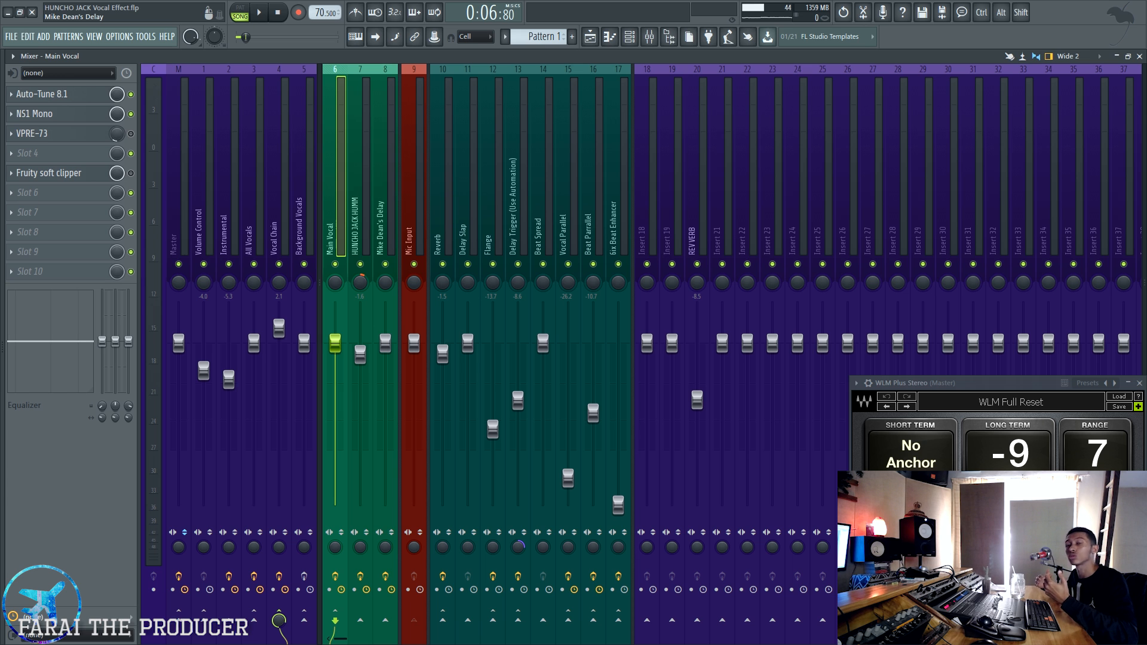
Play the song arrangement from bar 3 in the playlist and follow the beat and vocal clips.
left_click(590, 37)
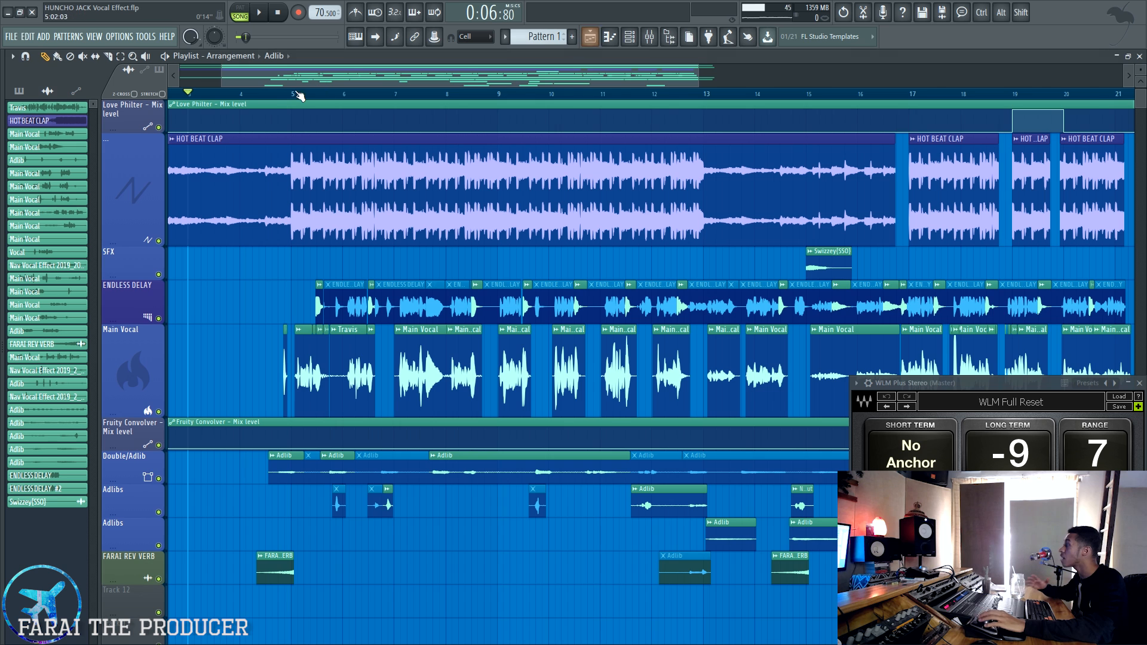
left_click_drag(282, 81, 274, 82)
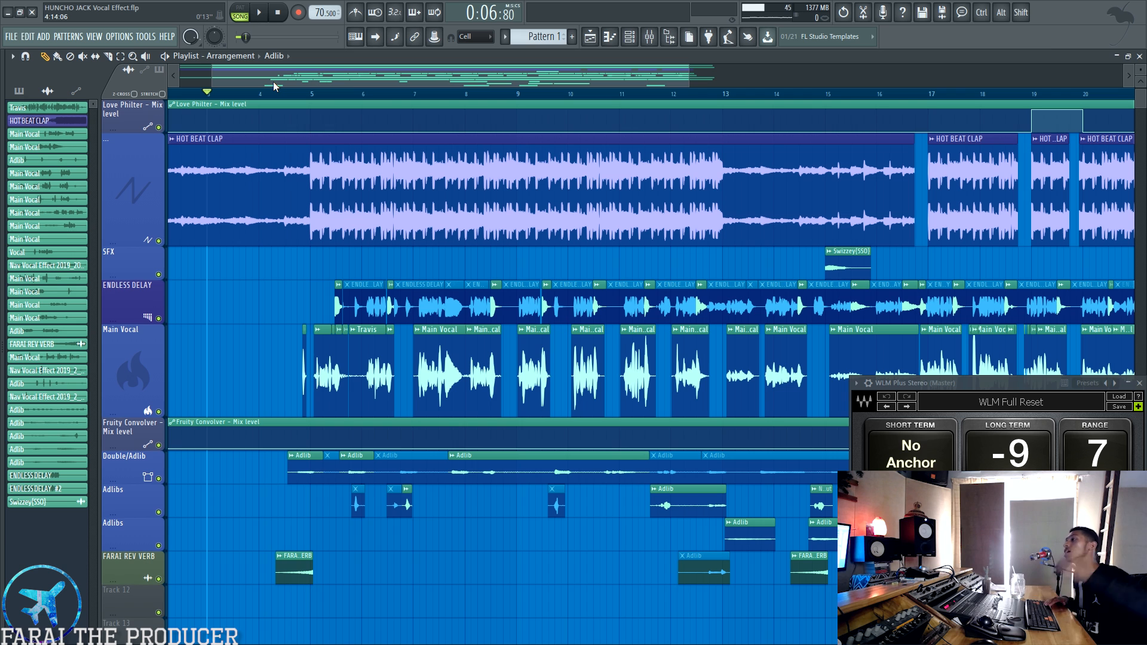
key("space")
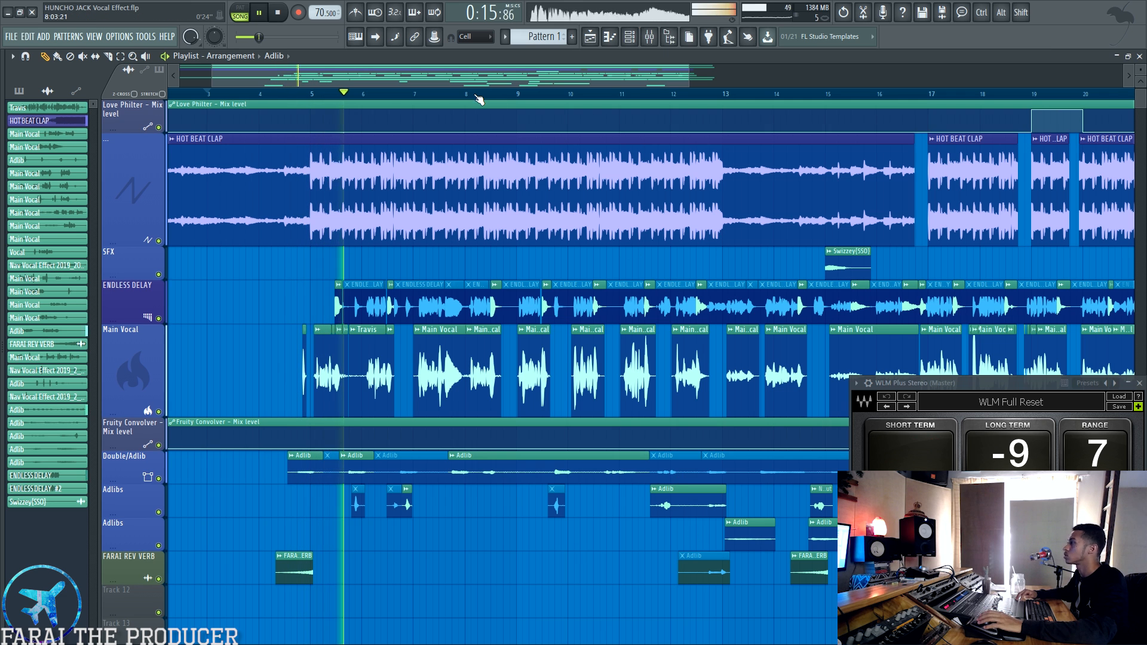
scroll(478, 97, "up", 1)
scroll(478, 97, "up", 1)
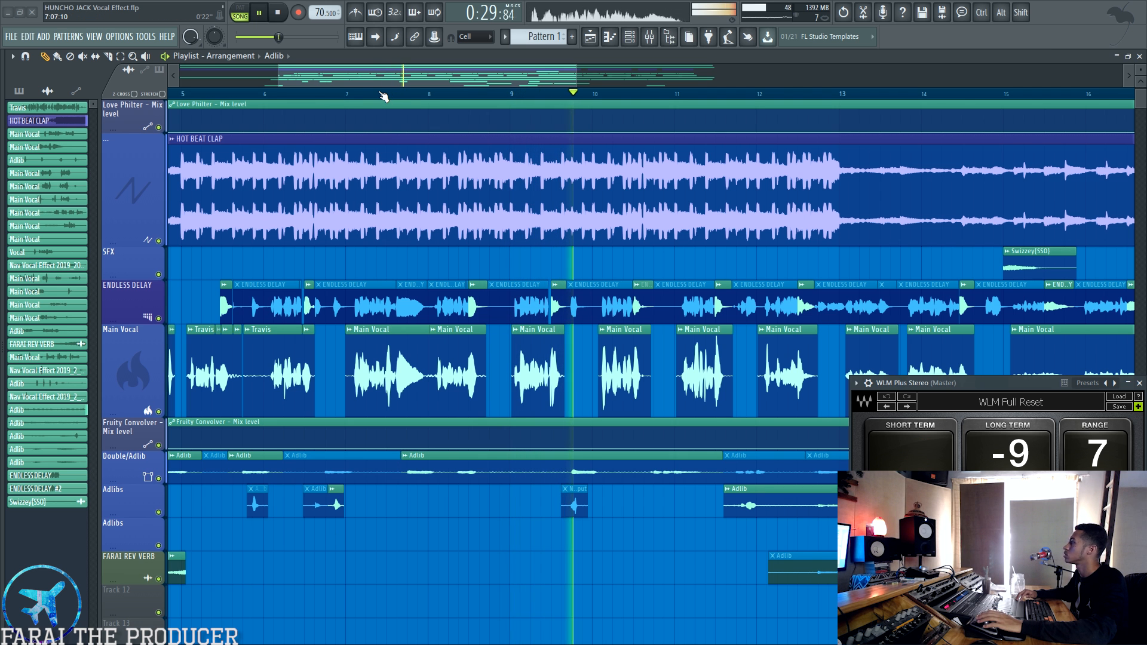
scroll(383, 97, "down", 3)
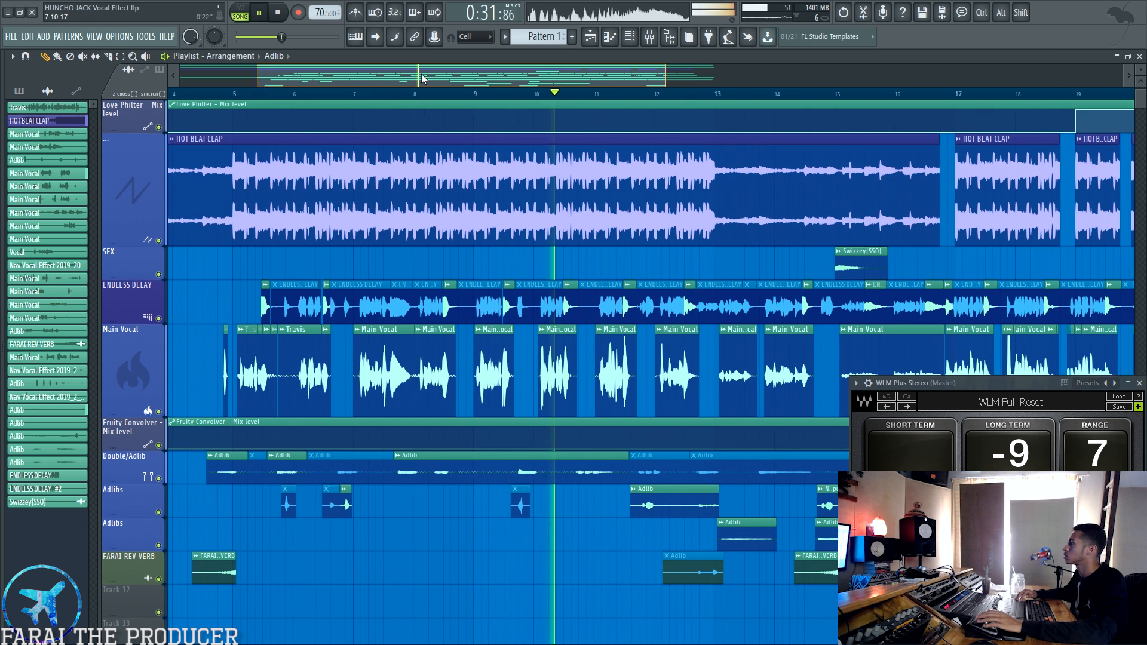
left_click_drag(423, 78, 440, 79)
Check the levels and effect chains of the Vocal Chain and Main Vocal mixer tracks during playback.
key("F9")
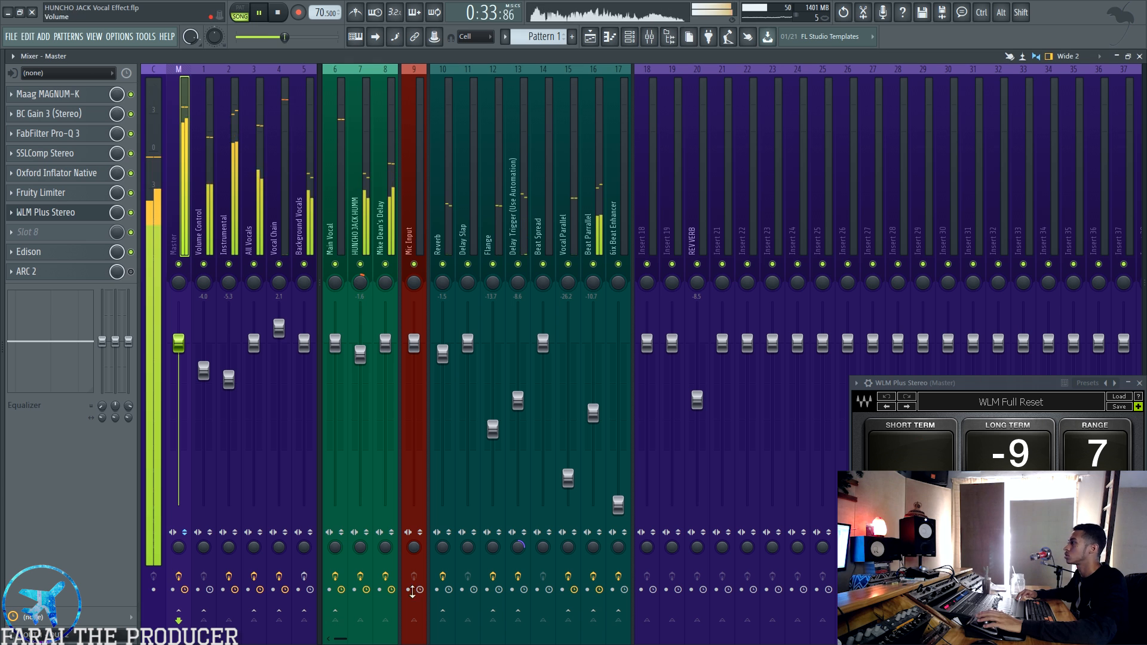
left_click(279, 216)
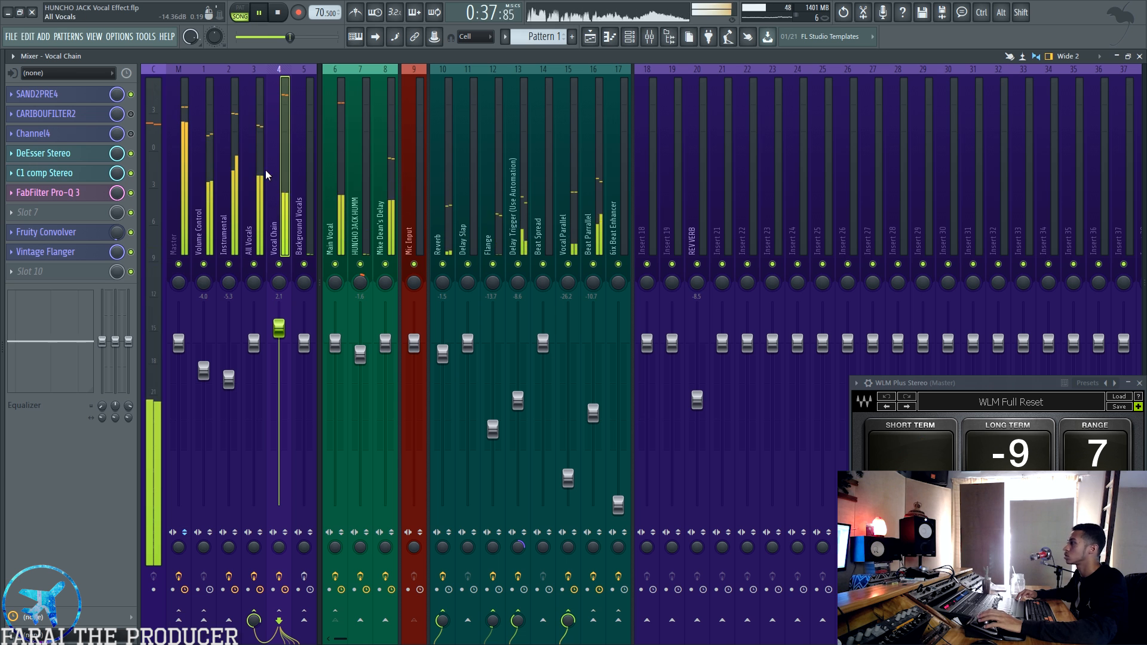
left_click(342, 204)
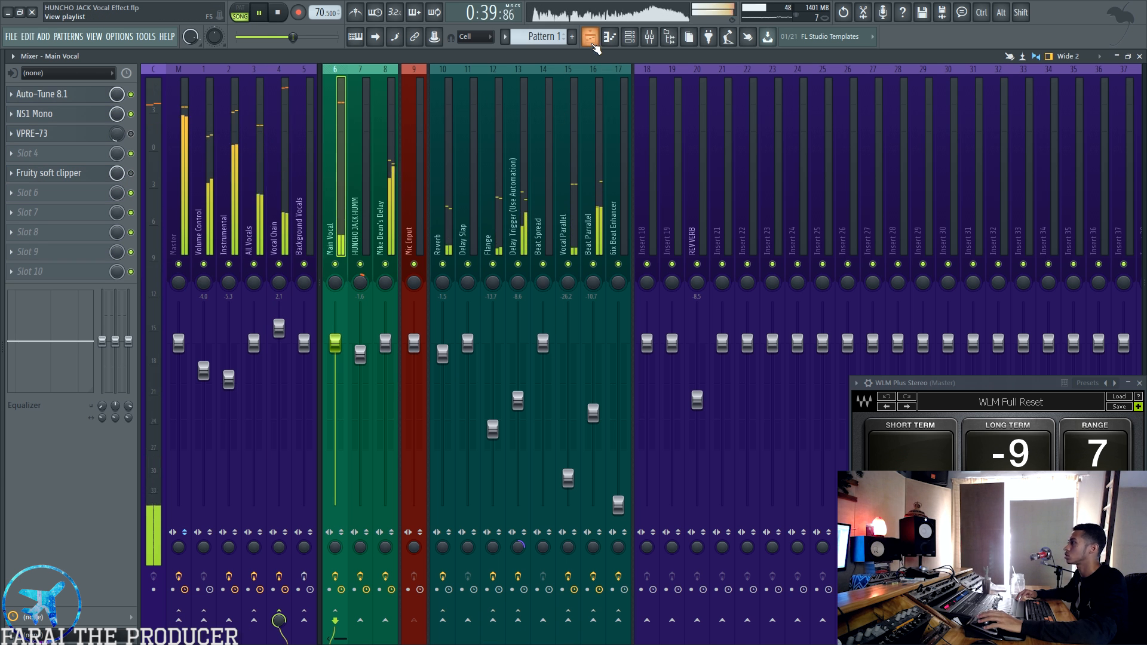
Follow the song past bar 13 in the playlist and make the ENDLESS DELAY track taller.
left_click(591, 38)
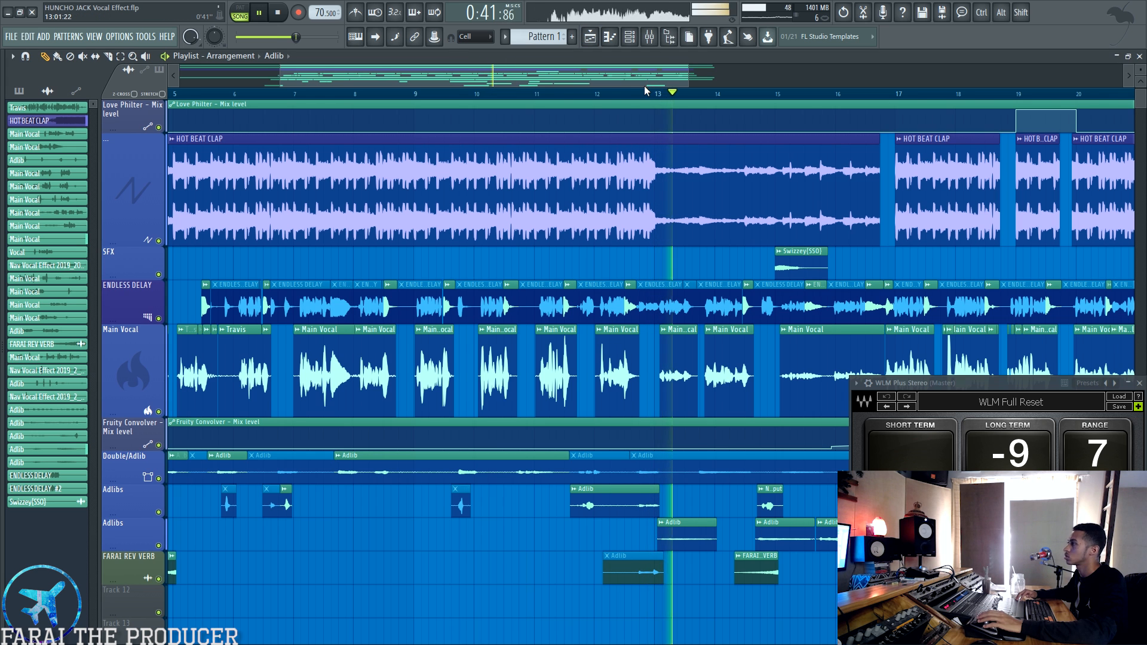
left_click_drag(669, 85, 771, 93)
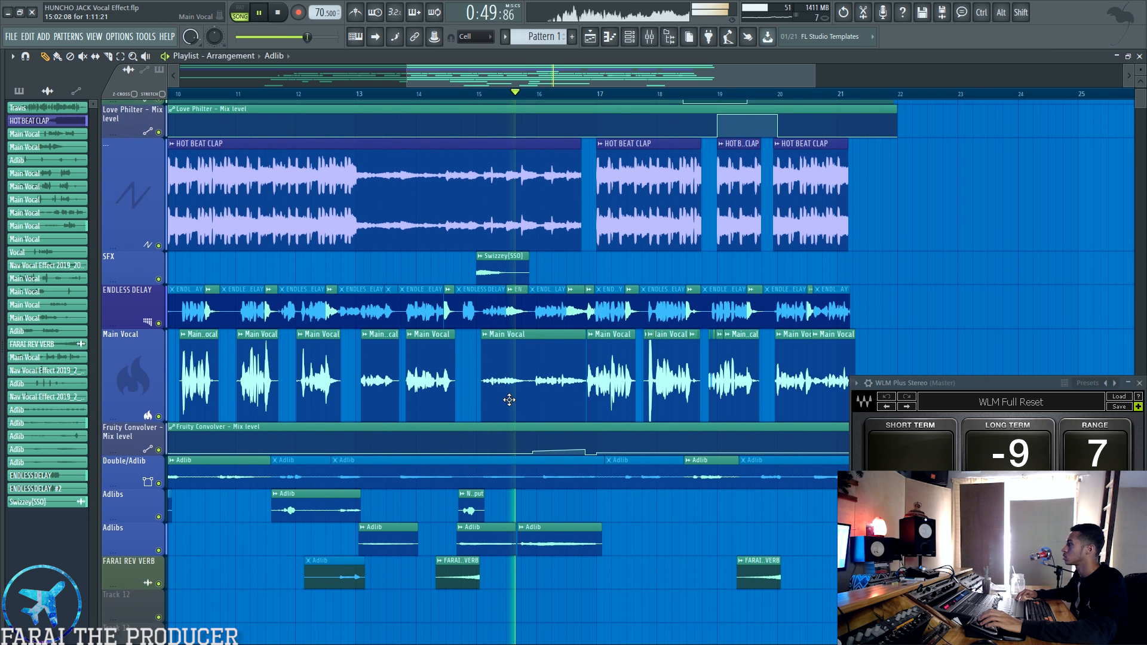
left_click_drag(140, 324, 125, 347)
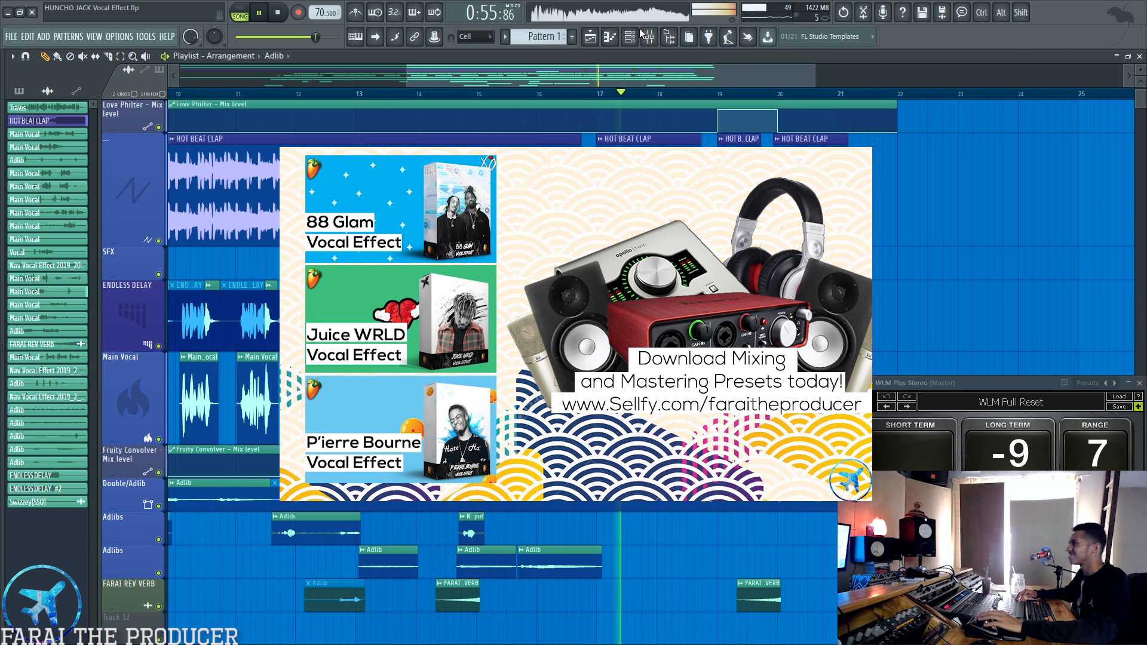
Check the mixer levels, review the whole arrangement in the playlist up to its end, and stop playback.
key("F9")
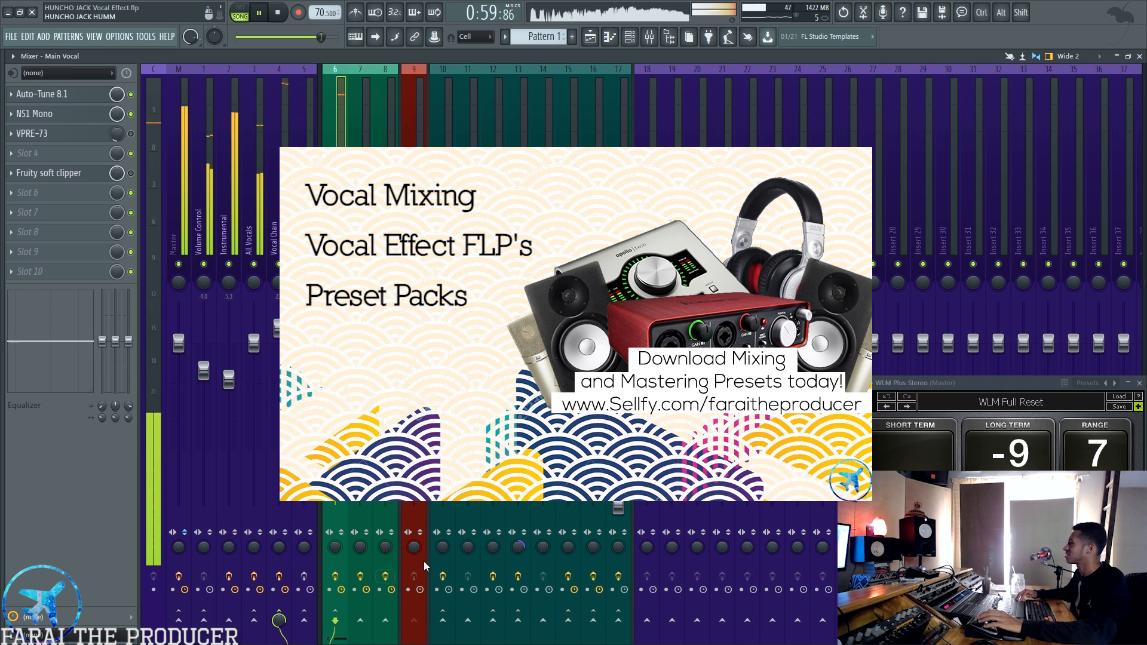
left_click(589, 38)
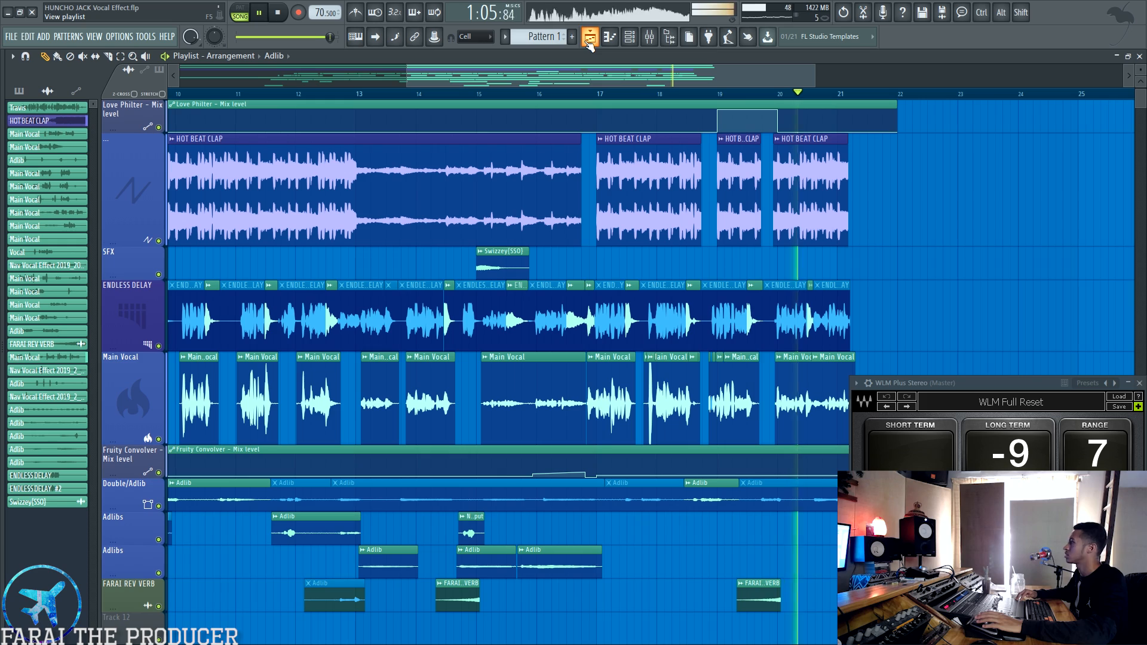
scroll(561, 95, "down", 3)
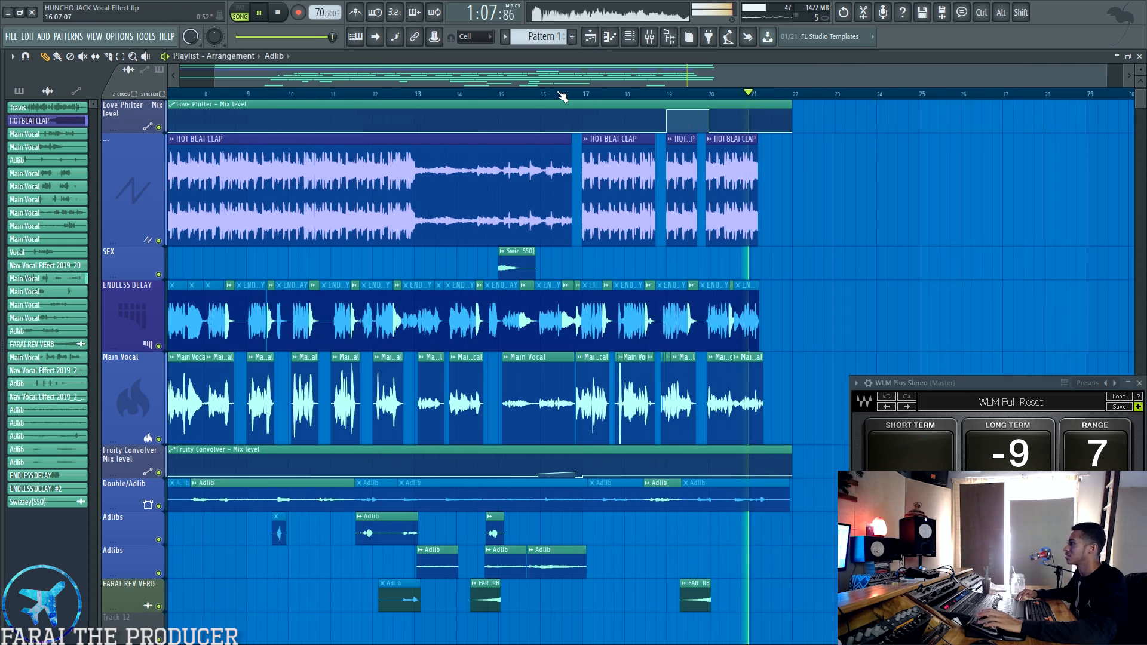
scroll(561, 95, "down", 1)
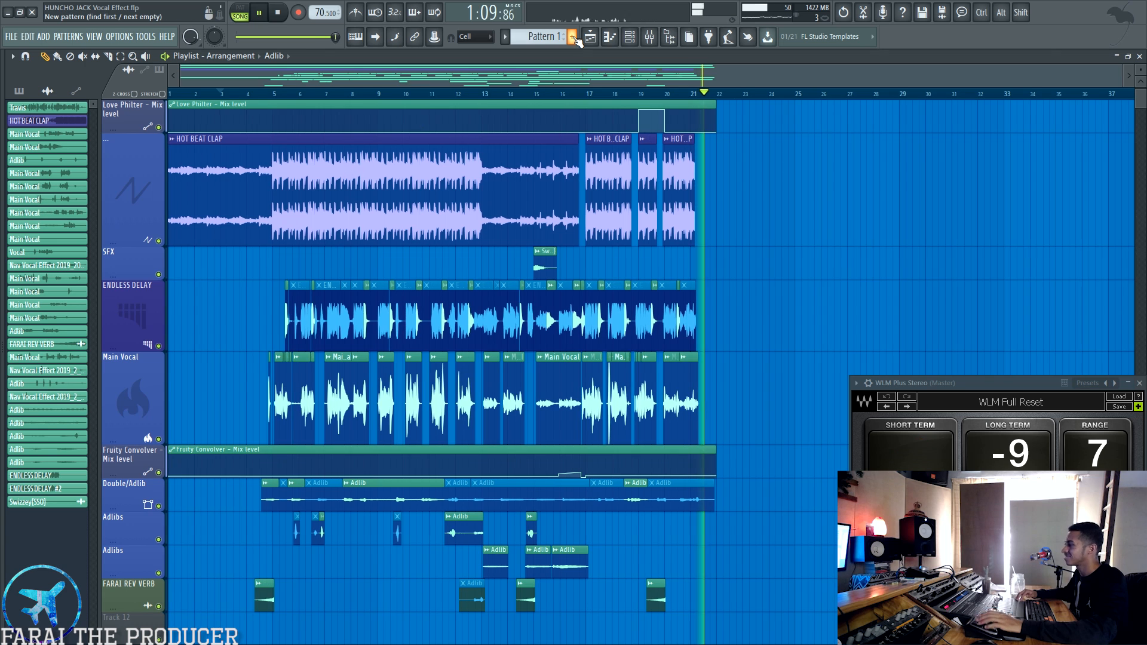
key("space")
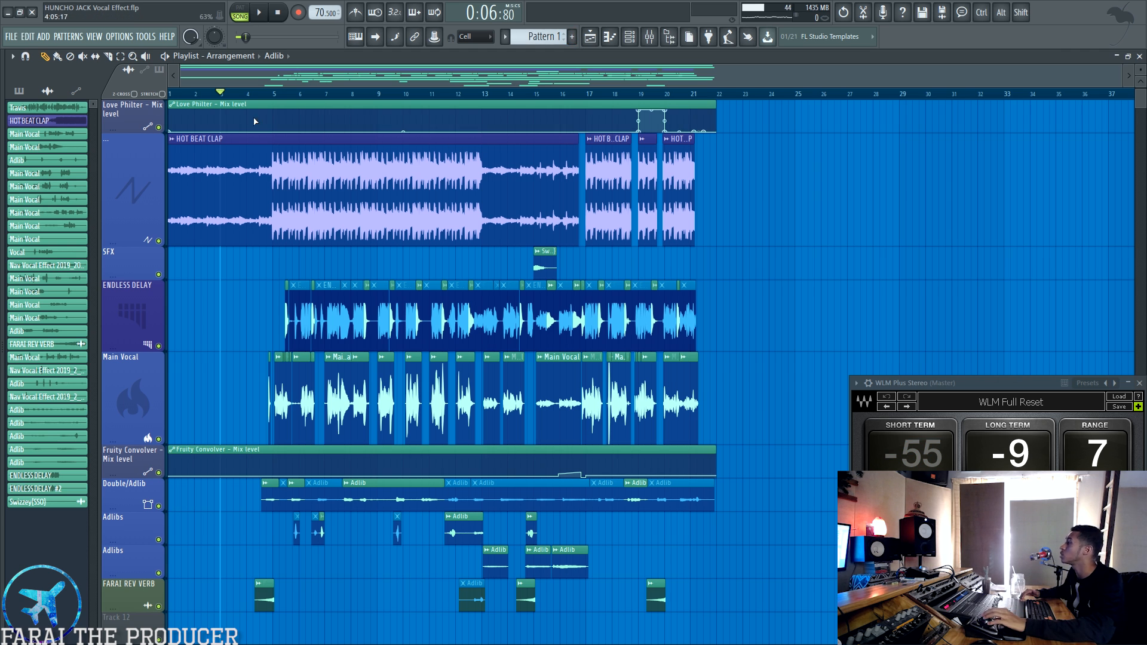
Set the song position midway between bars 4 and 5 and select the Instrumental track in the mixer.
scroll(267, 103, "up", 5)
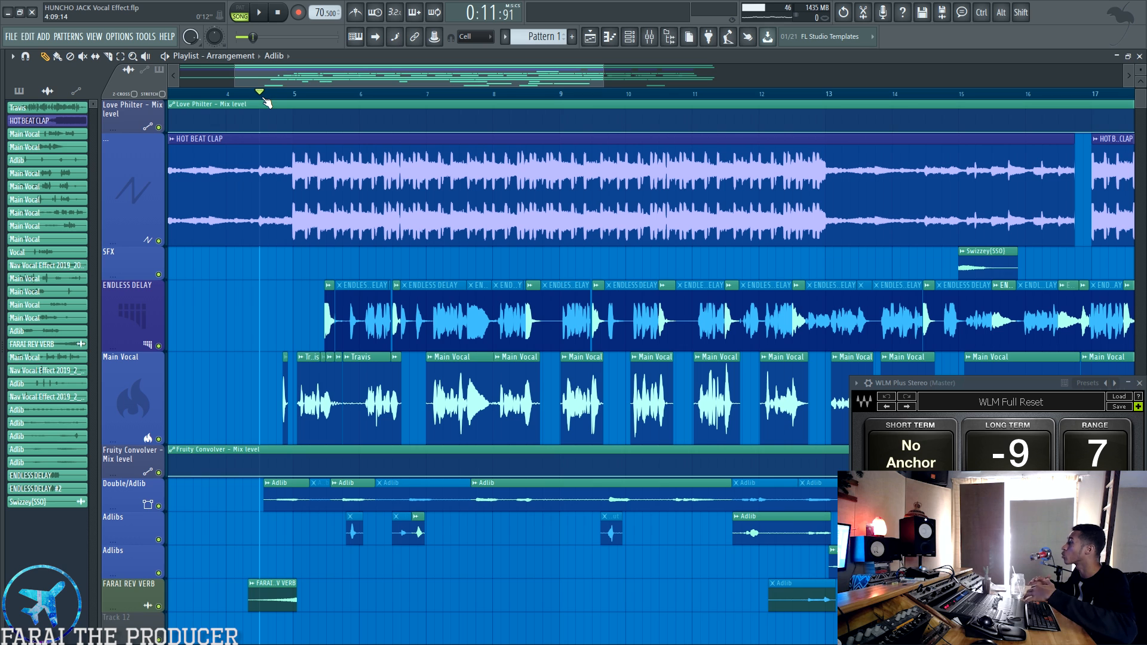
left_click_drag(295, 79, 296, 79)
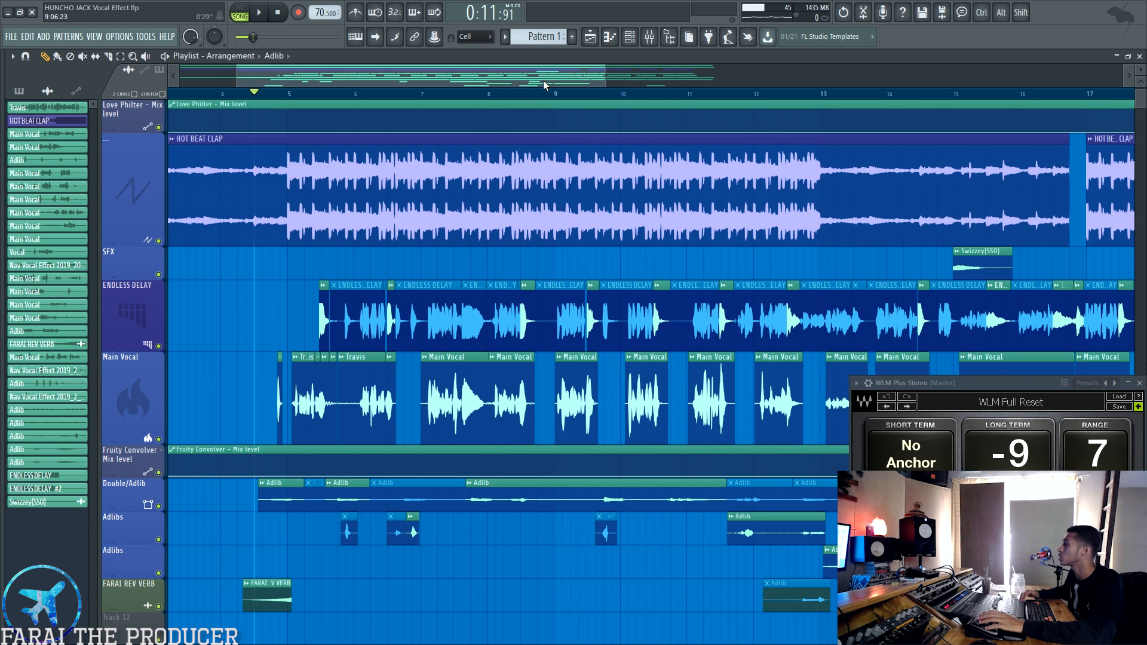
scroll(271, 102, "up", 3)
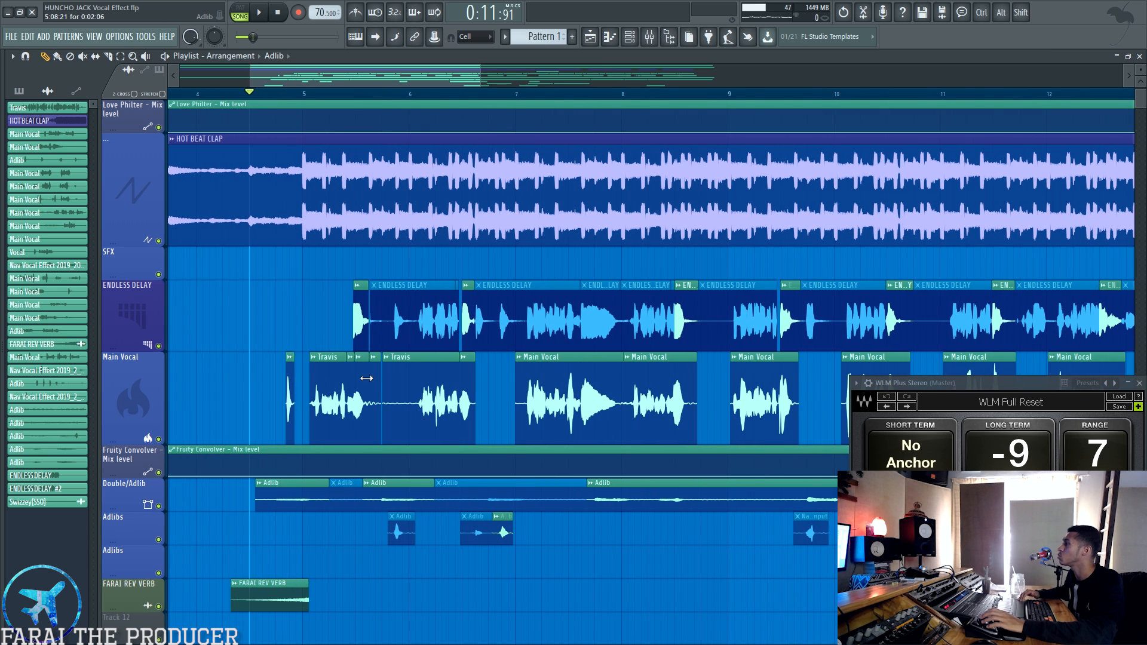
left_click(650, 36)
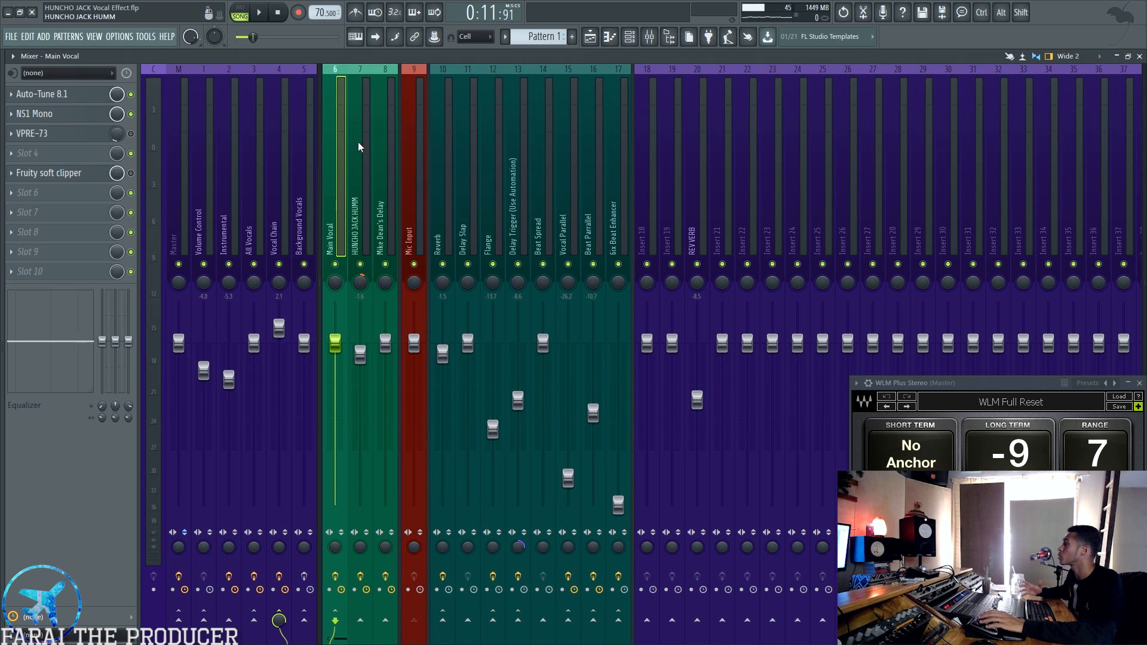
left_click(228, 225)
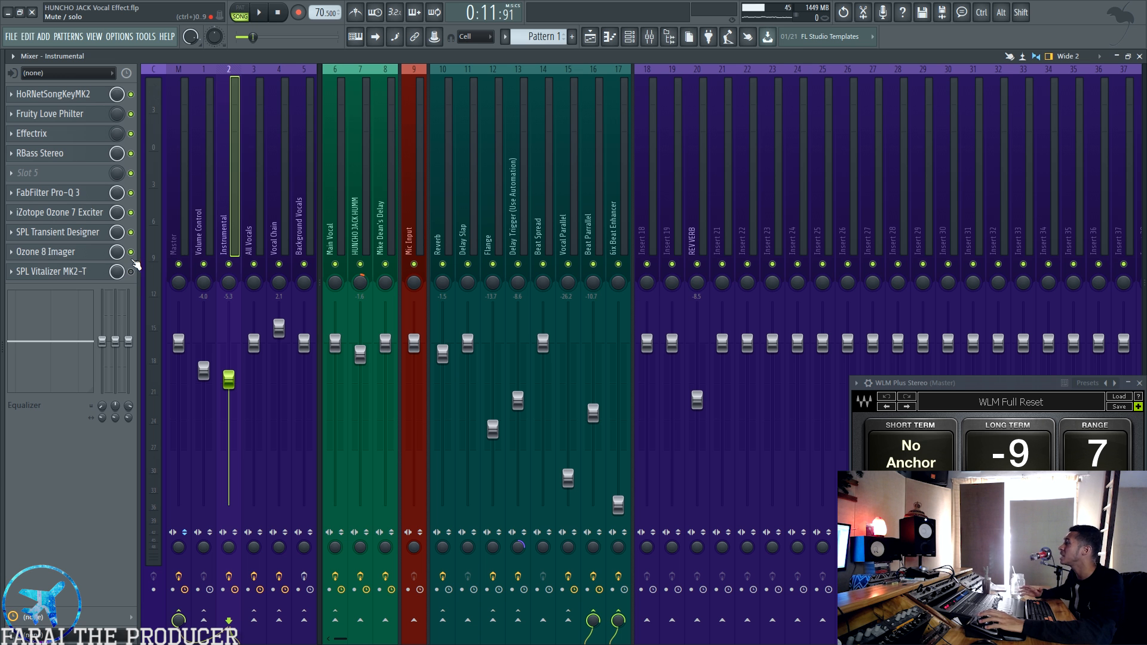
Compare playback with the Instrumental track's last five effects, FabFilter Pro-Q 3 through SPL Vitalizer MK2-T, bypassed and enabled.
left_click(589, 37)
key("space")
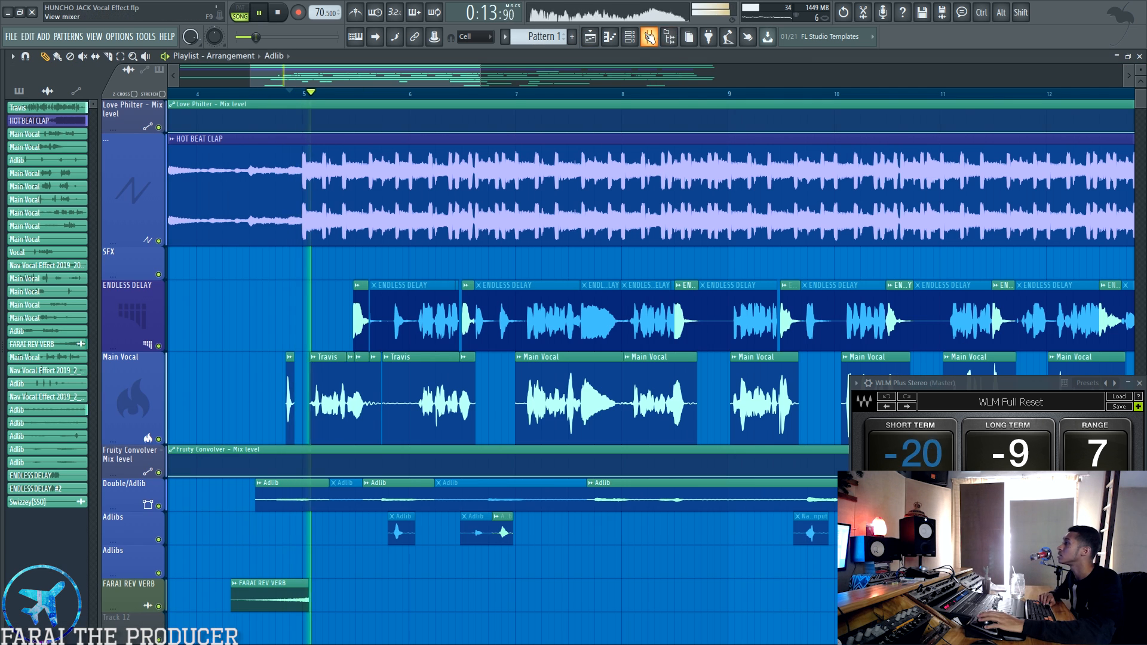
left_click(650, 37)
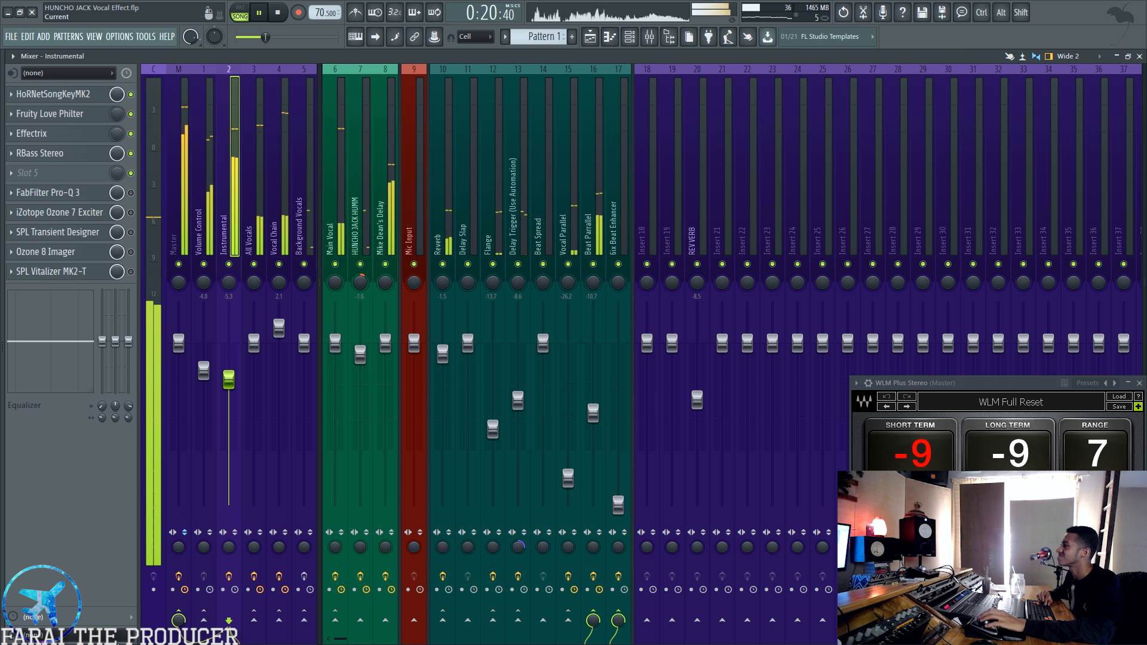
key("space")
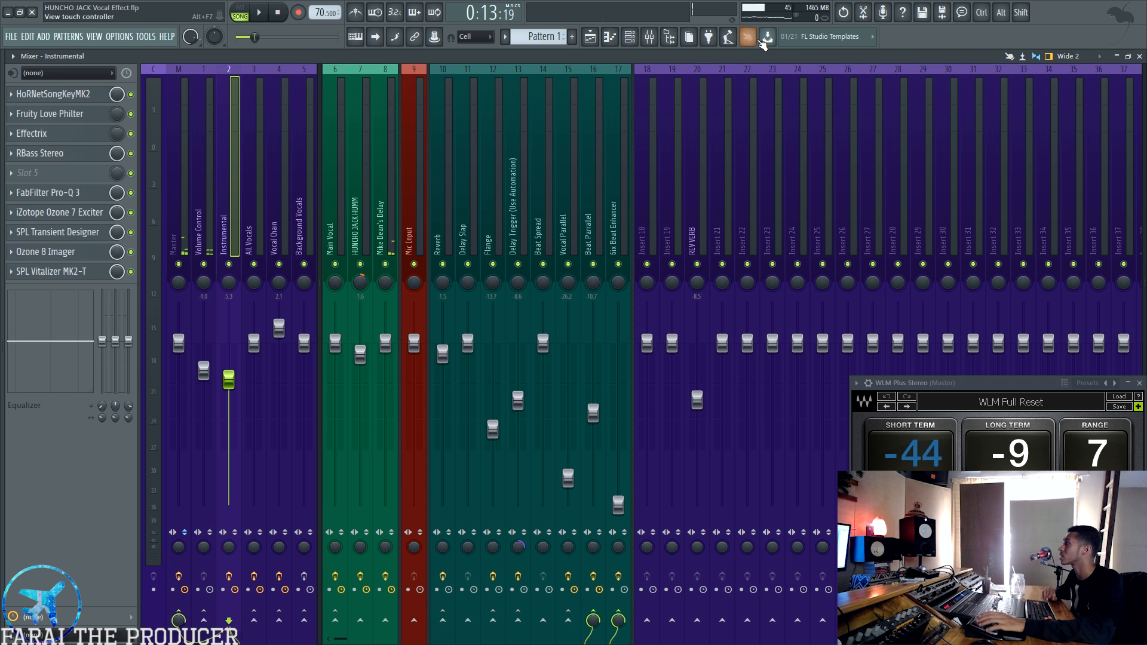
key("space")
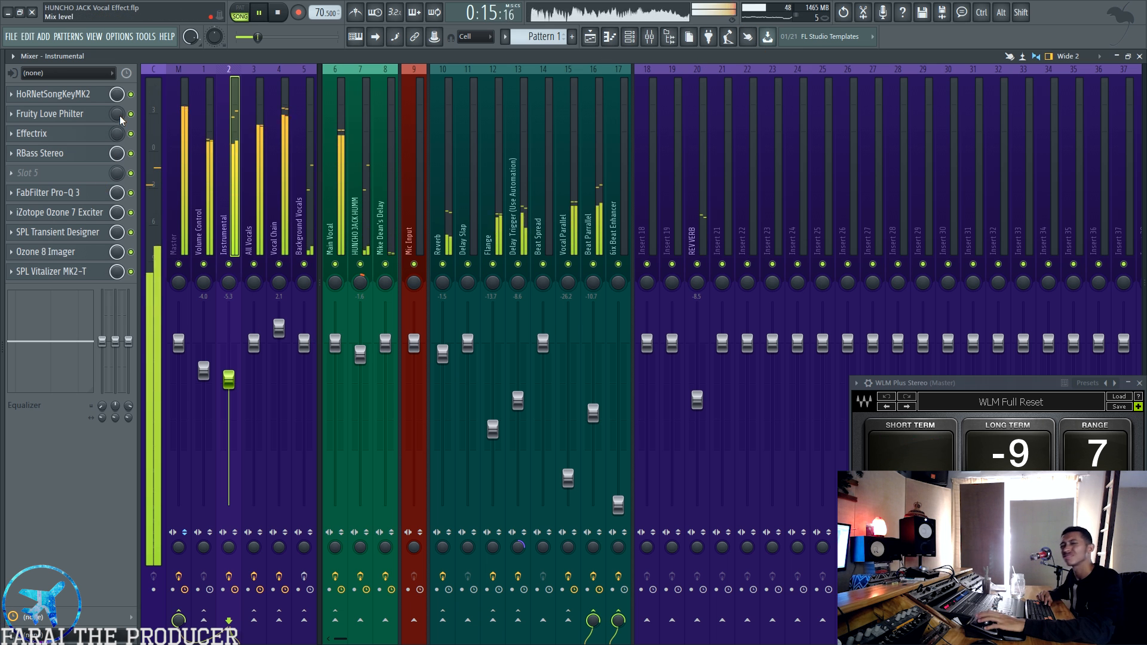
key("space")
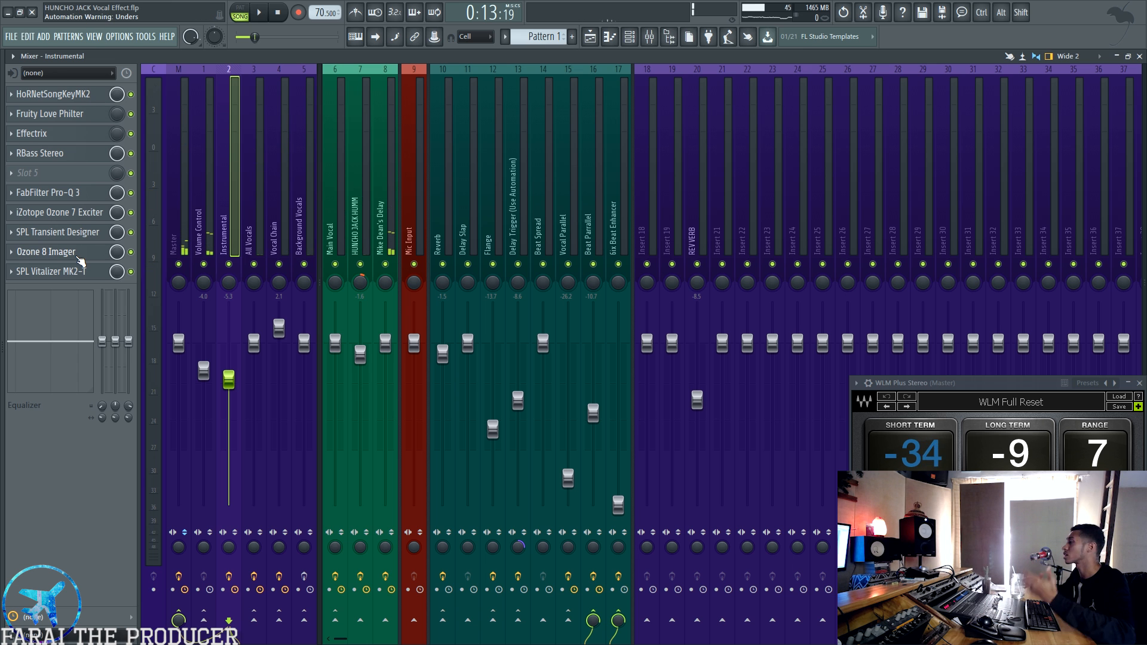
Set the display range of the Instrumental track's FabFilter Pro-Q 3 to 30 dB, examine its EQ bands, and close it.
left_click(81, 193)
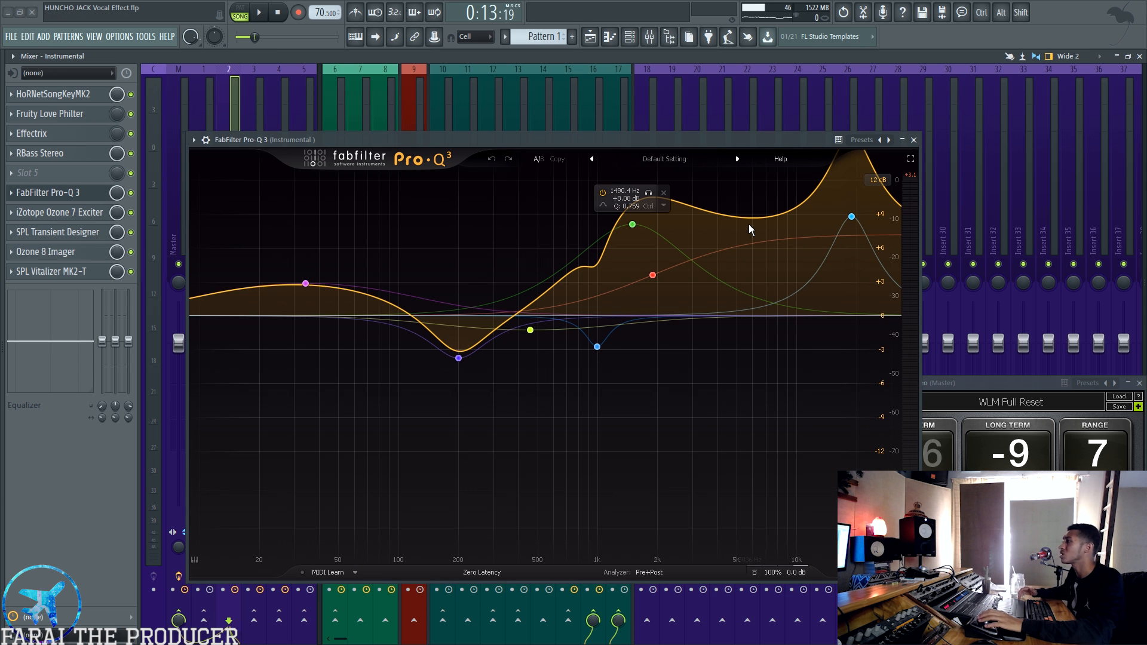
left_click(878, 180)
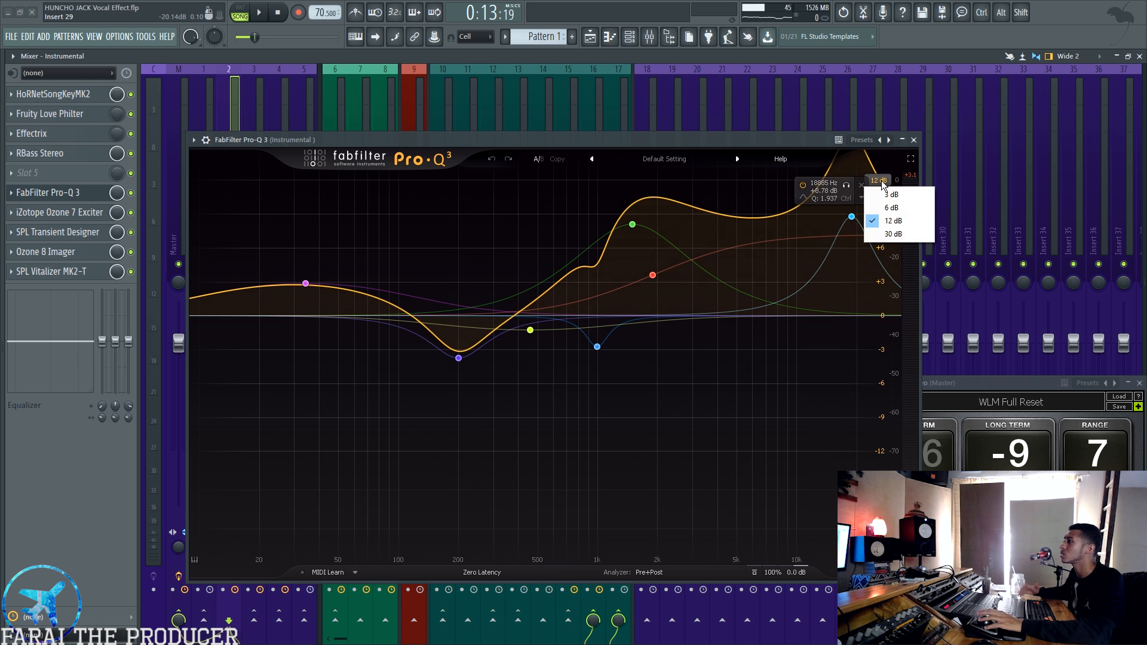
left_click(885, 234)
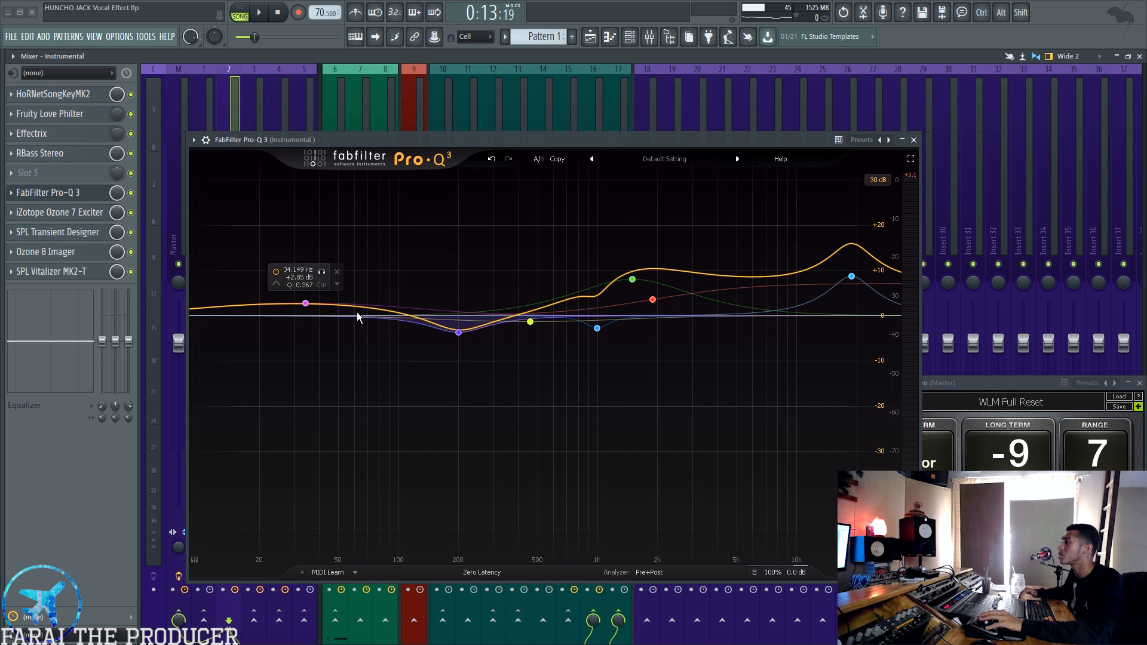
left_click(914, 141)
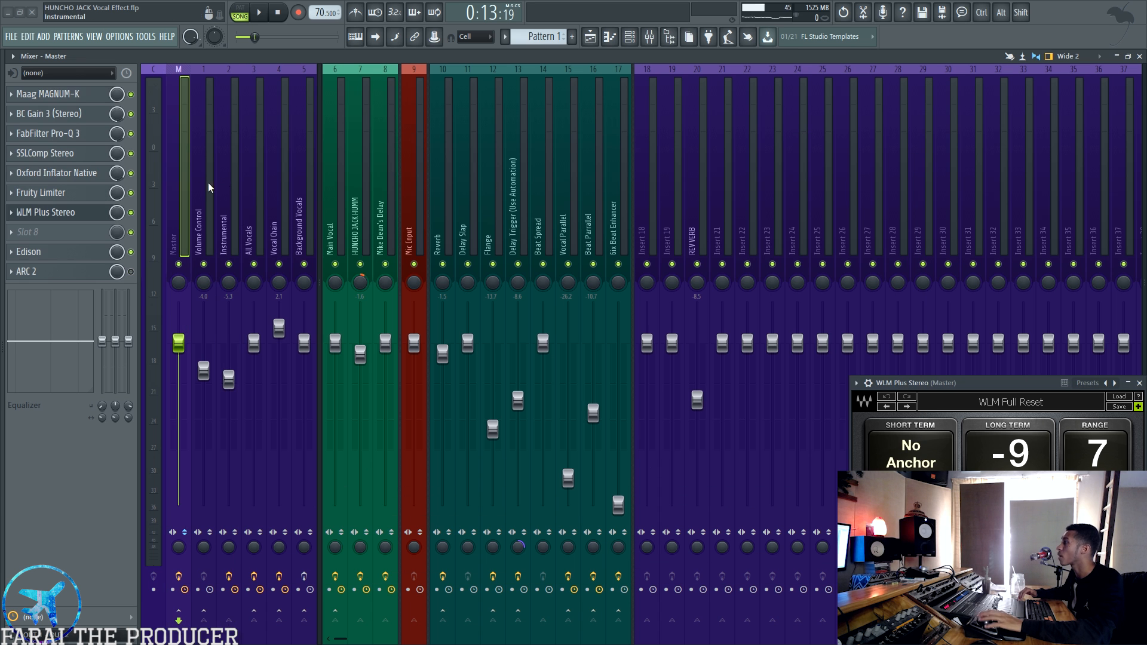
Close the WLM Plus Stereo meter and show the Instrumental track's iZotope Ozone 7 Exciter settings.
left_click(240, 193)
left_click(1139, 383)
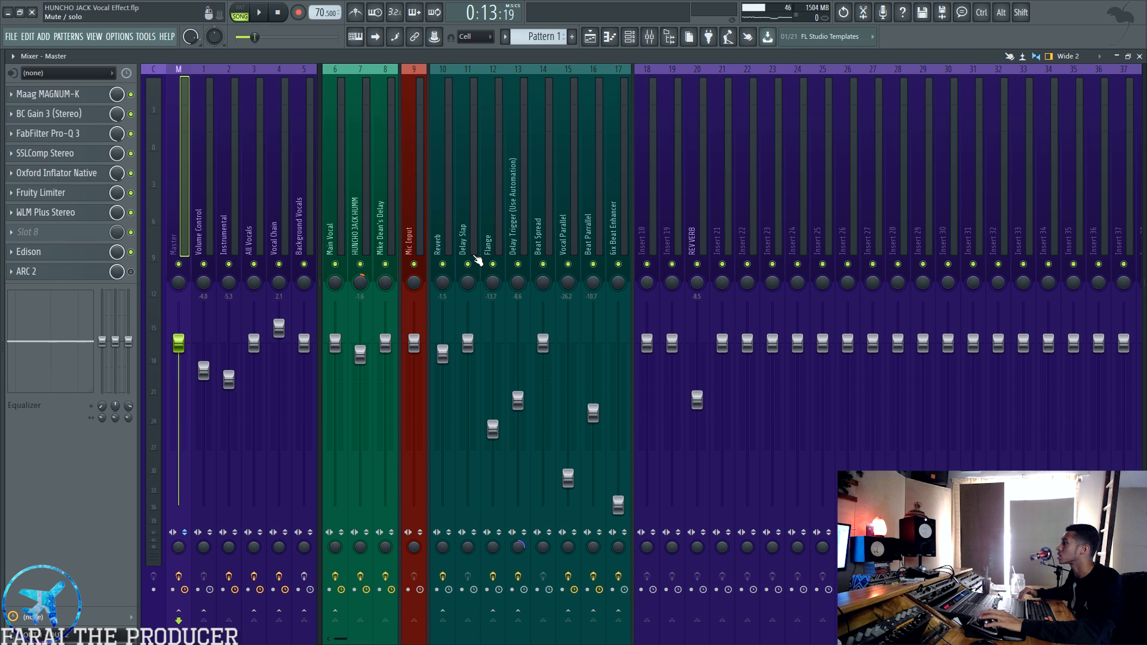
left_click(223, 220)
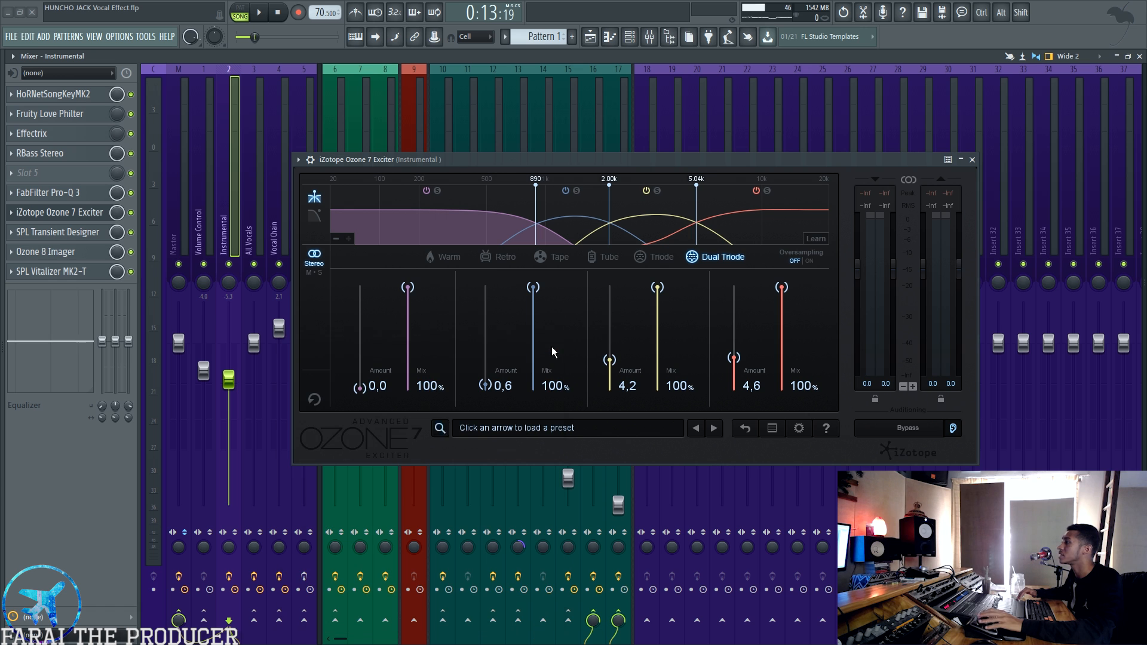
left_click_drag(351, 160, 384, 144)
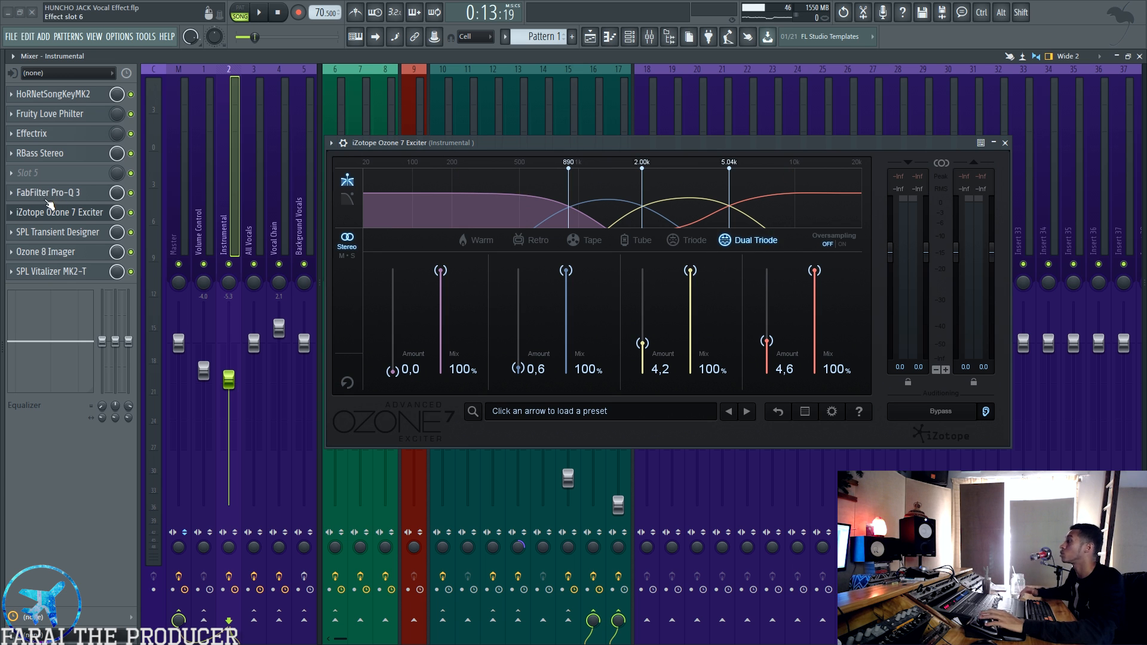
Open the Instrumental track's SPL Transient Designer and Ozone 8 Imager to examine their settings.
left_click(57, 233)
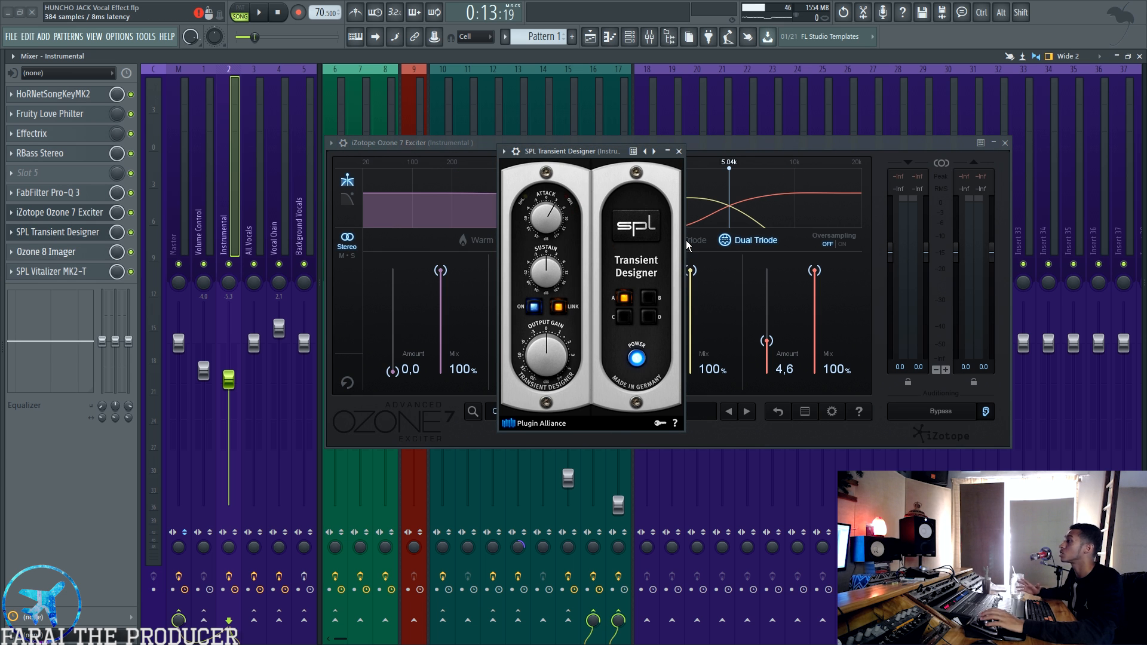
left_click_drag(845, 180, 849, 262)
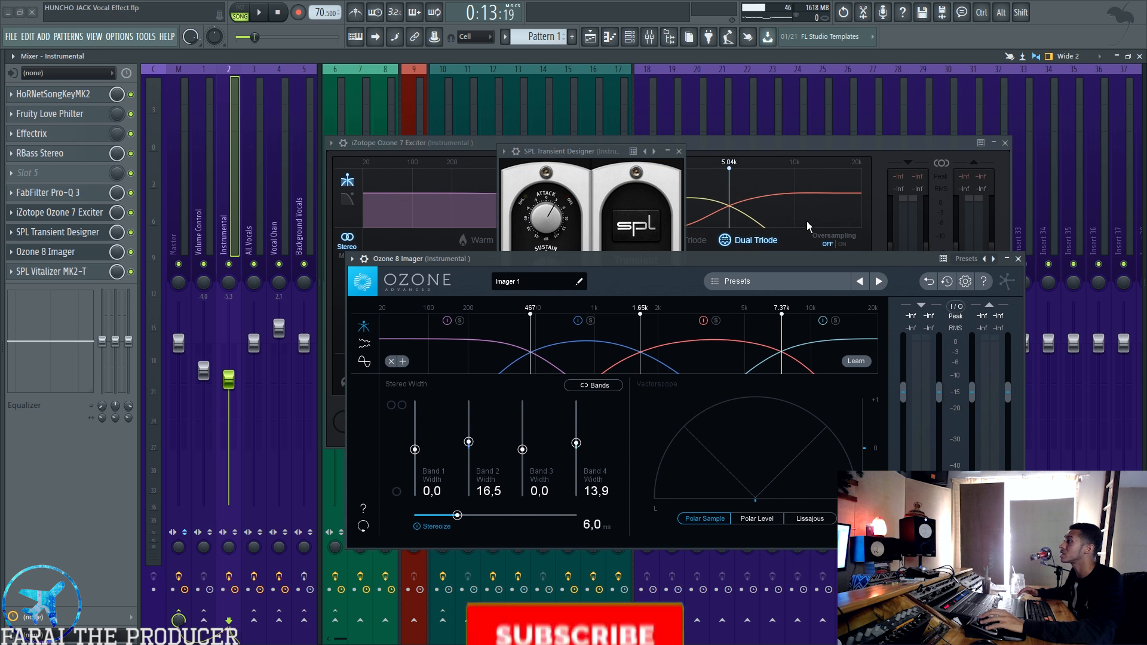
Close the SPL Transient Designer and Ozone 7 Exciter, examine the Instrumental track's Ozone 8 Imager and SPL Vitalizer MK2-T, and close both.
left_click(678, 151)
left_click(1005, 143)
left_click_drag(694, 259, 675, 215)
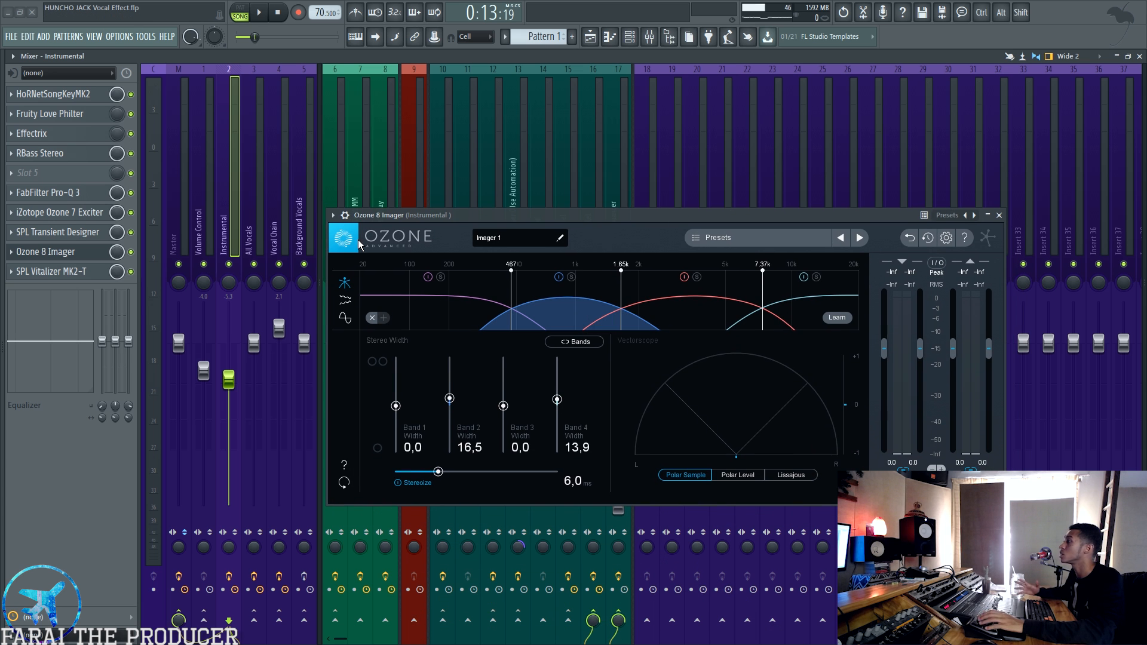
left_click(81, 274)
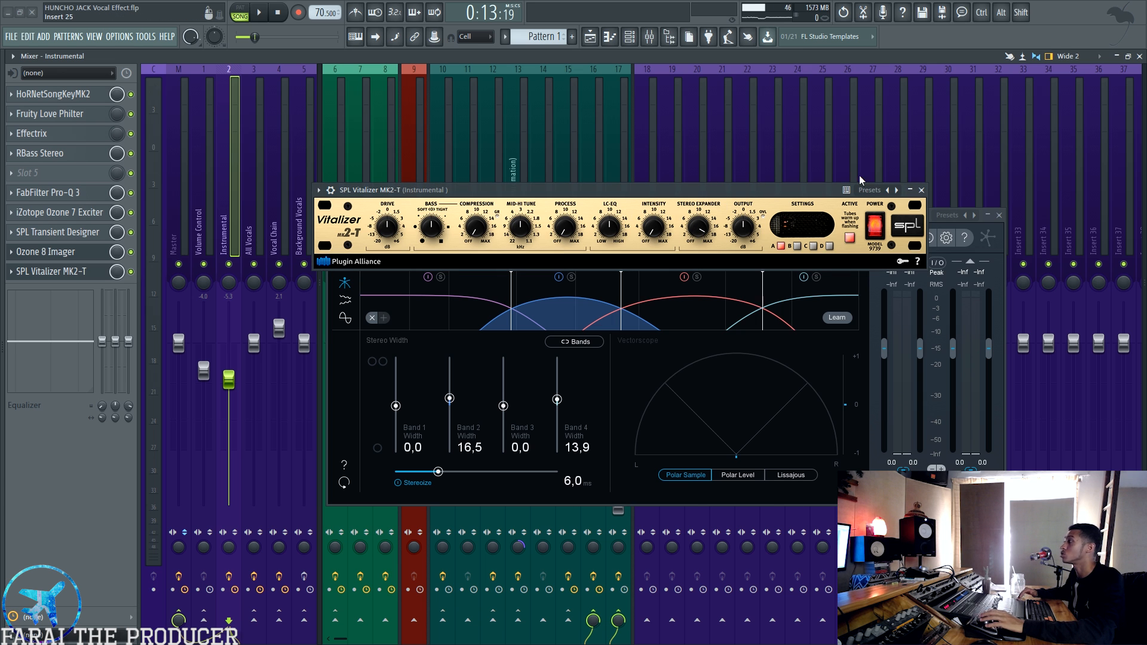
left_click(921, 191)
left_click(999, 215)
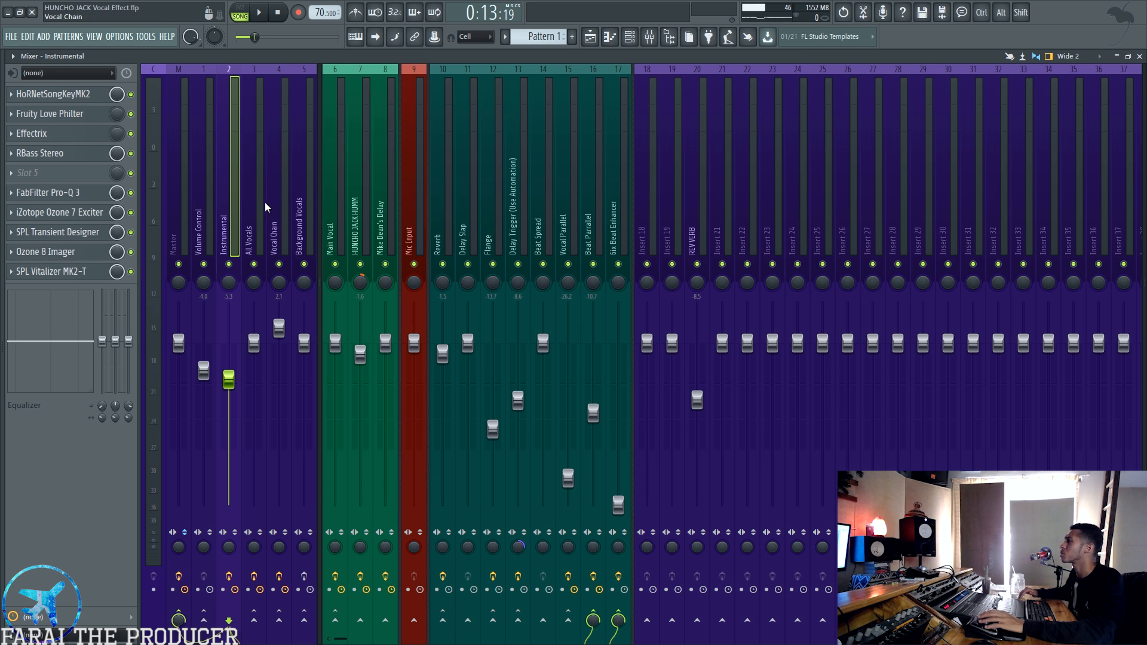
Solo the HOT BEAT CLAP audio track in the playlist and return to the mixer.
left_click(589, 37)
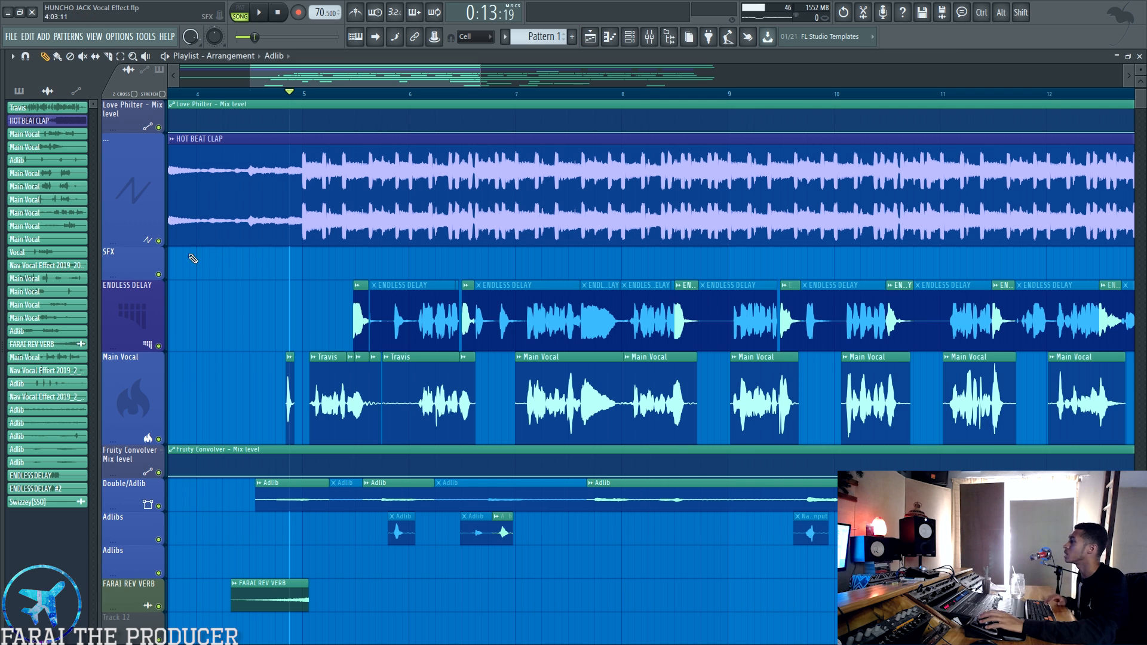
right_click(159, 241)
left_click(649, 36)
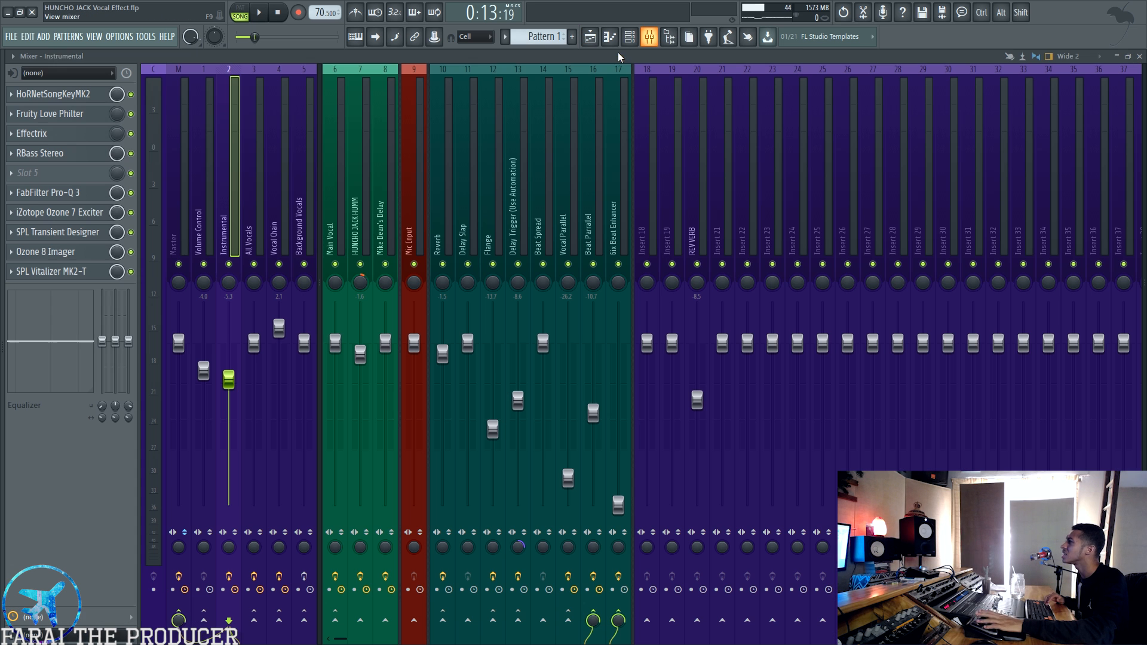
Move RBass Stereo to slot 5 and compare playback with the effects from it through SPL Vitalizer MK2-T bypassed and enabled.
left_click_drag(98, 160, 98, 174)
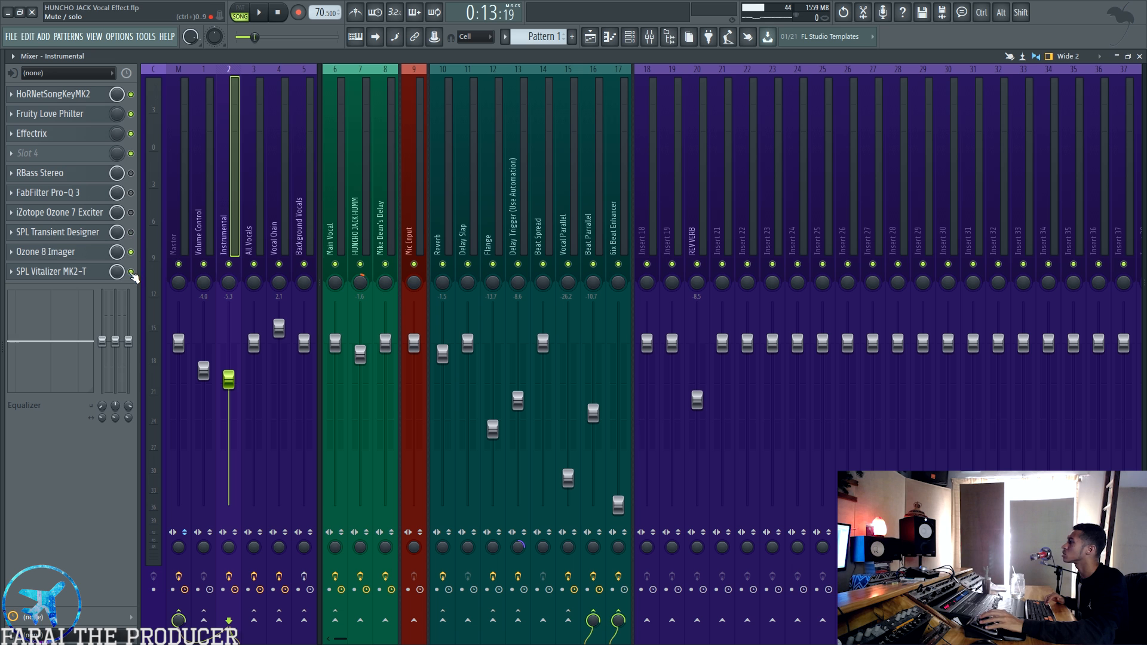
key("space")
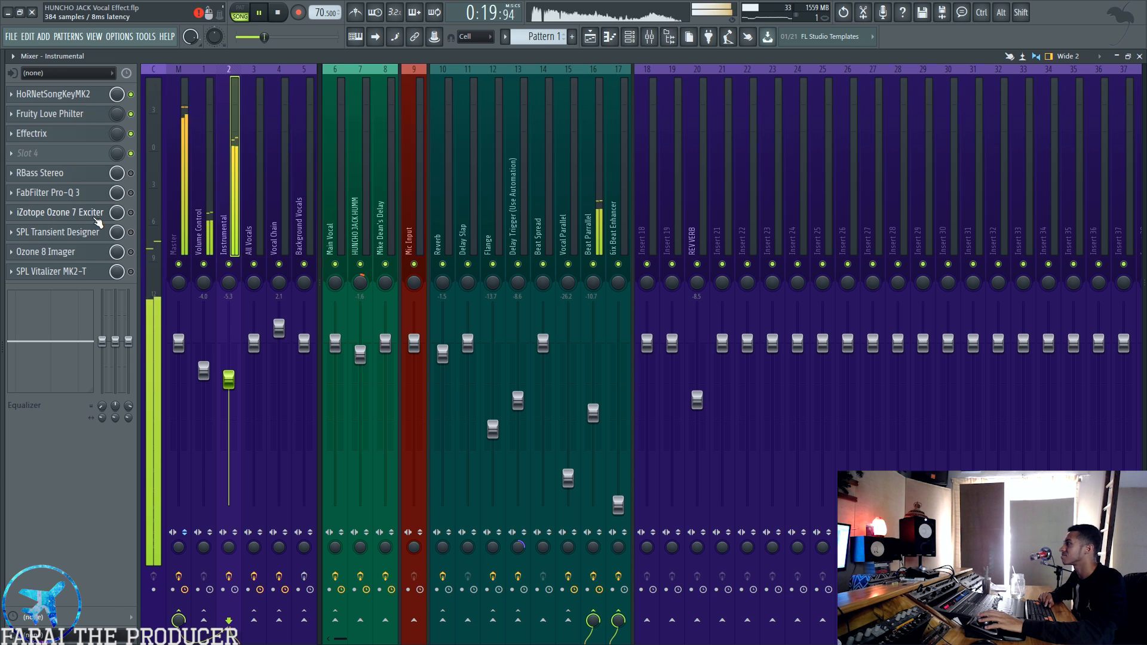
key("space")
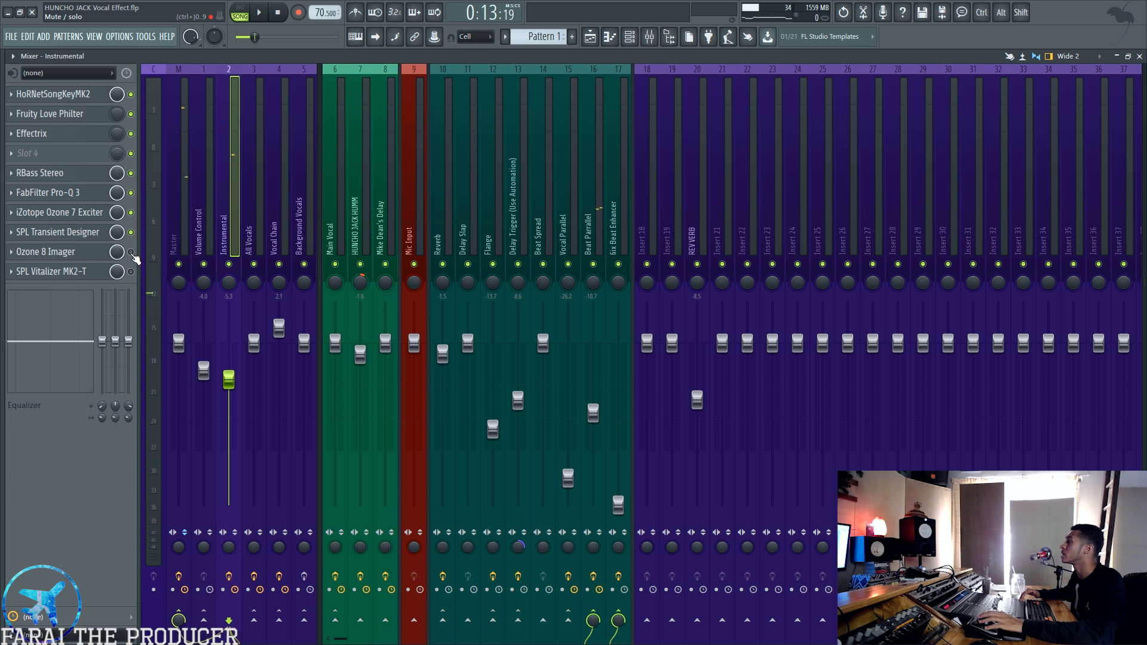
key("space")
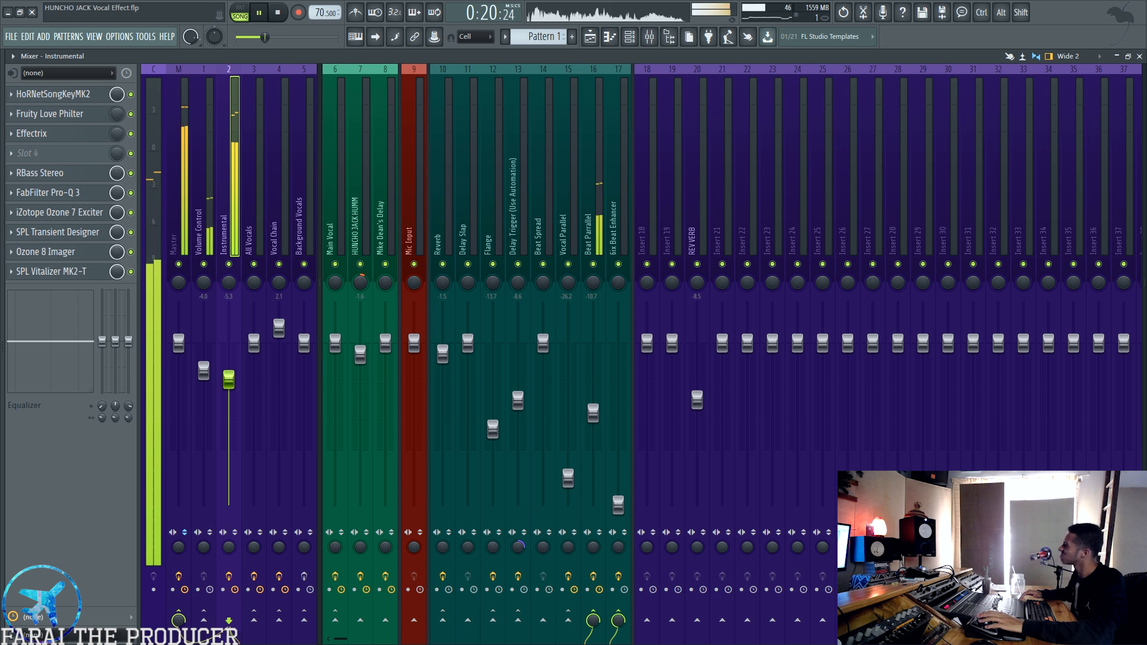
key("space")
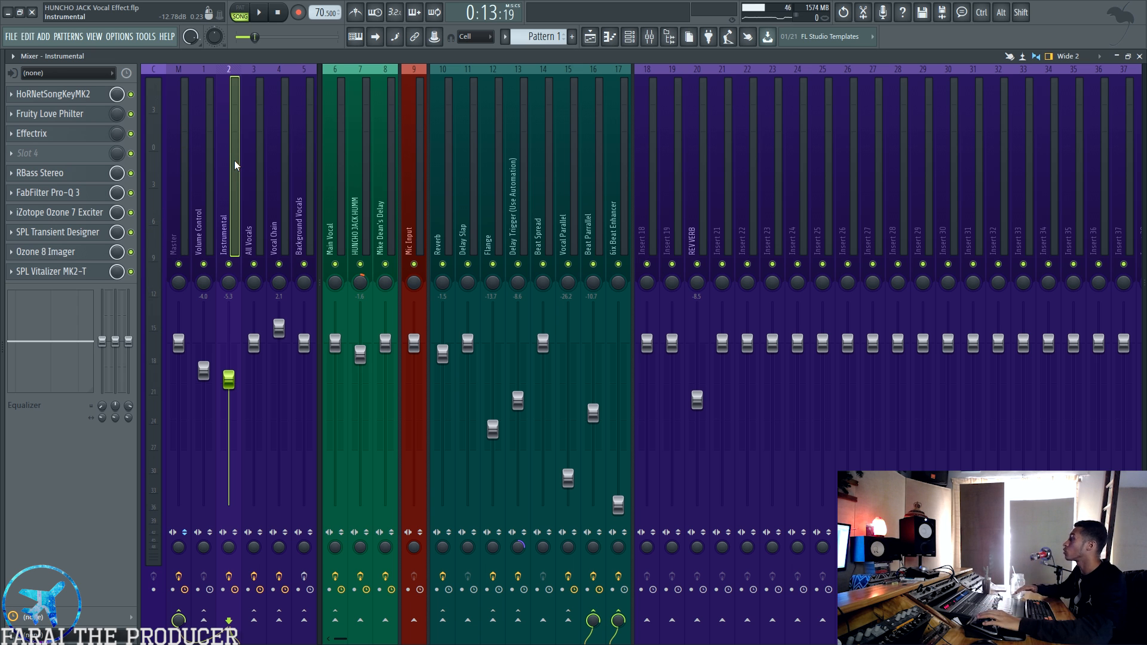
Show the Vocal Chain and Main Vocal effect lists, and open the Main Vocal track's VPRE-73 preamp for examination.
left_click(279, 154)
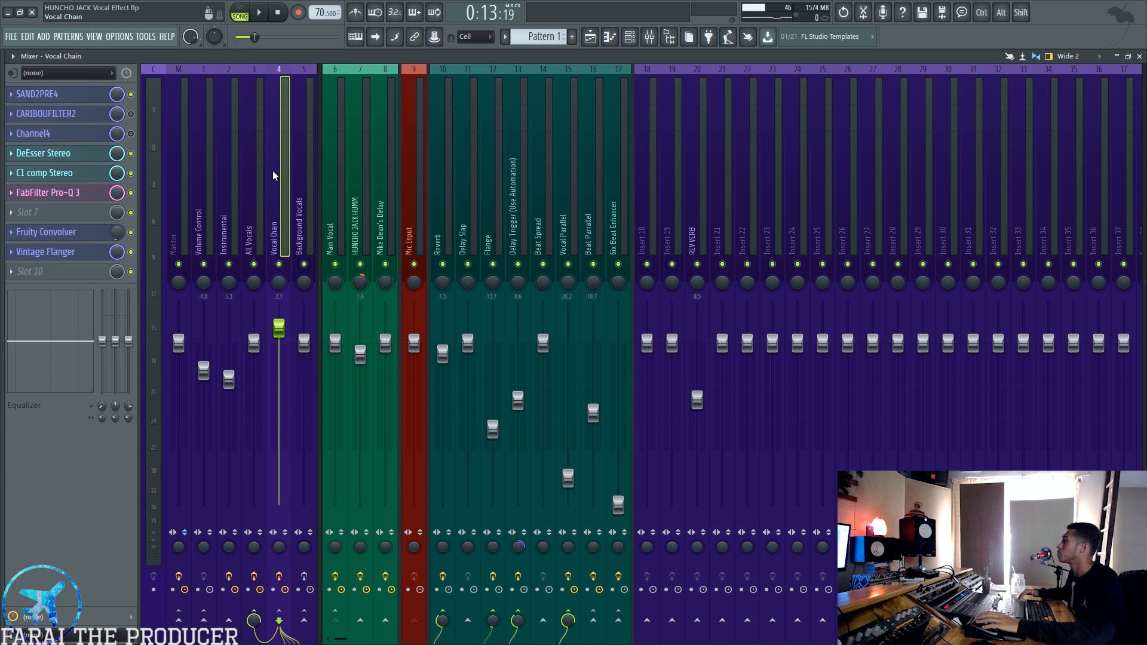
left_click(332, 190)
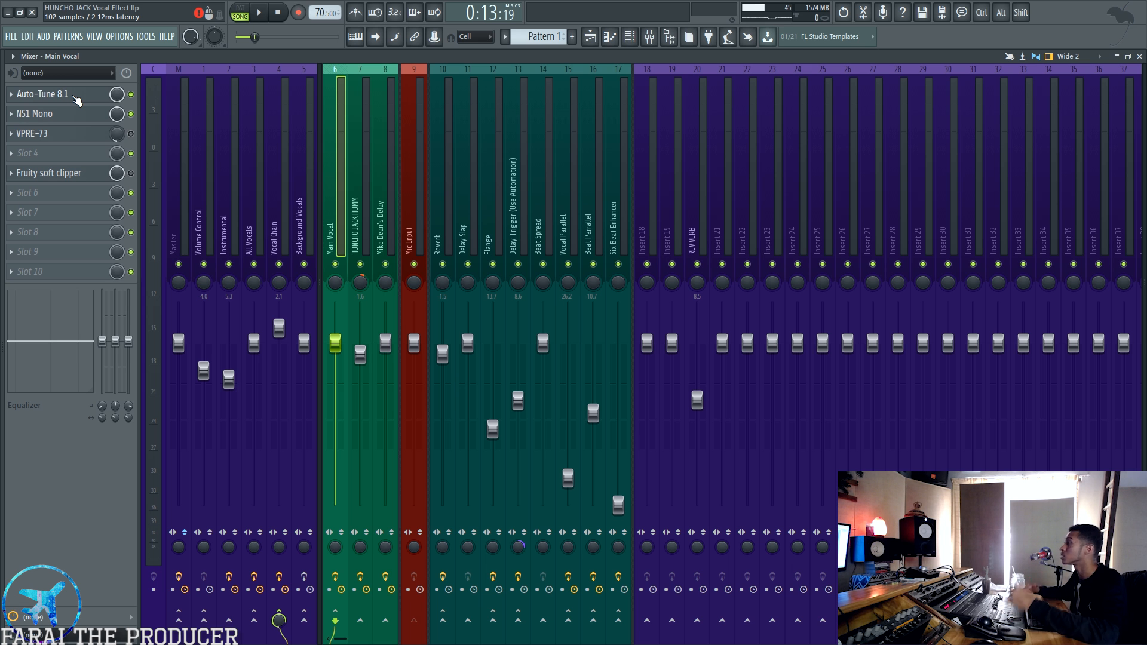
left_click(70, 132)
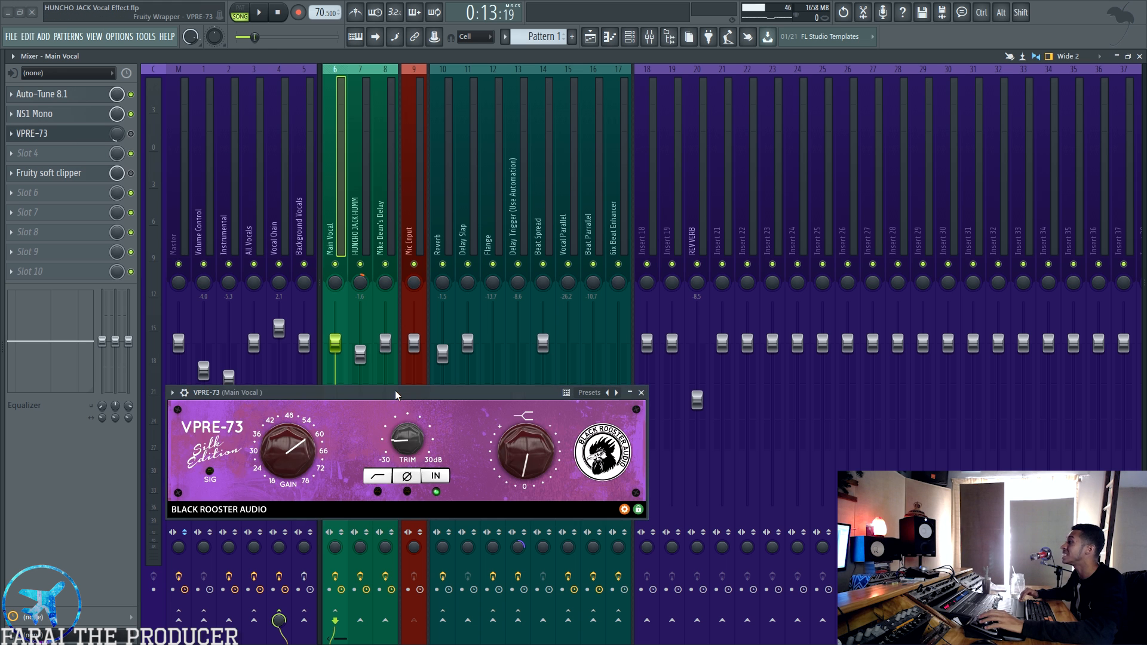
left_click_drag(396, 390, 554, 204)
left_click_drag(480, 205, 508, 160)
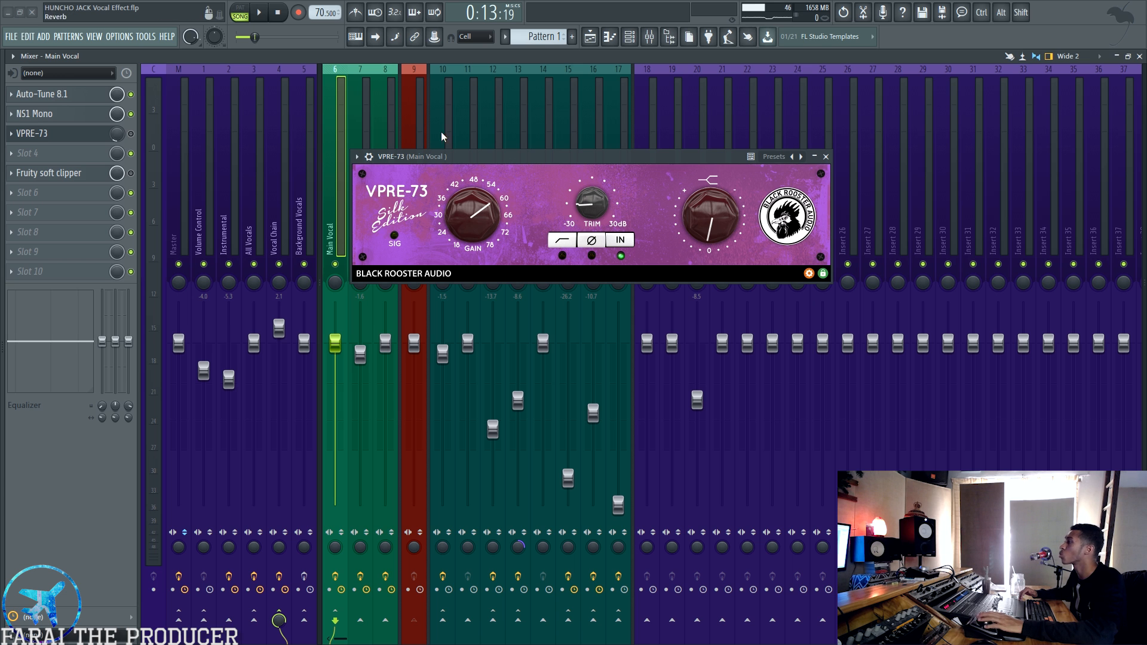
Open the Vocal Chain track's Channel4 plugin, view it alongside the Main Vocal's VPRE-73, and close both.
left_click(276, 160)
left_click(36, 133)
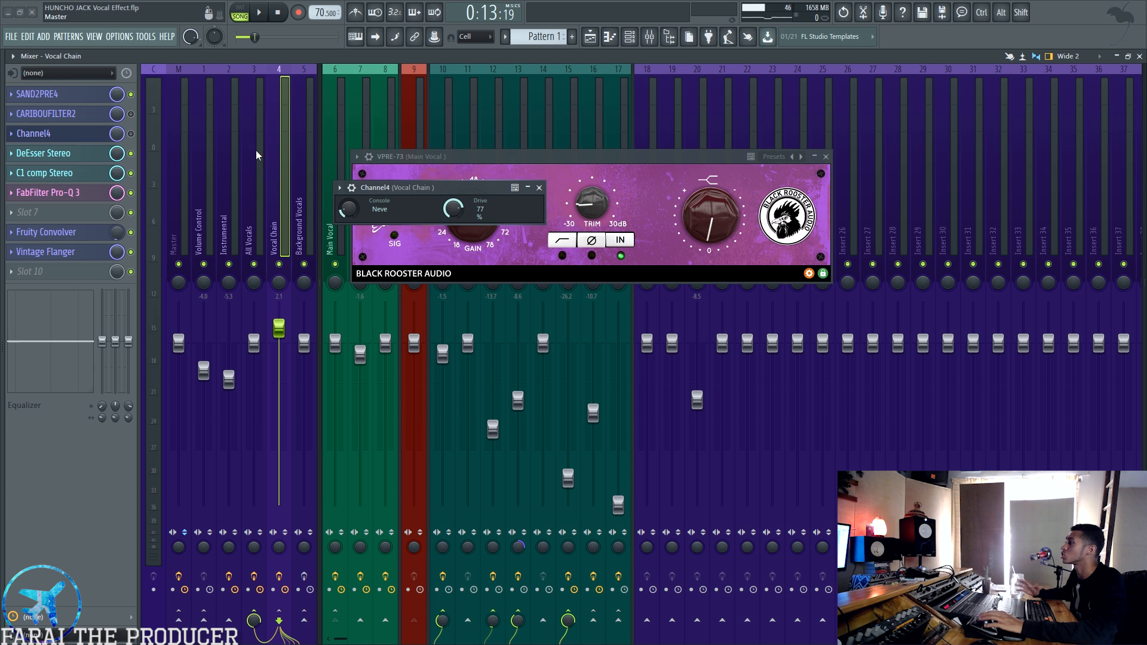
left_click_drag(415, 181, 498, 108)
left_click_drag(608, 156, 583, 183)
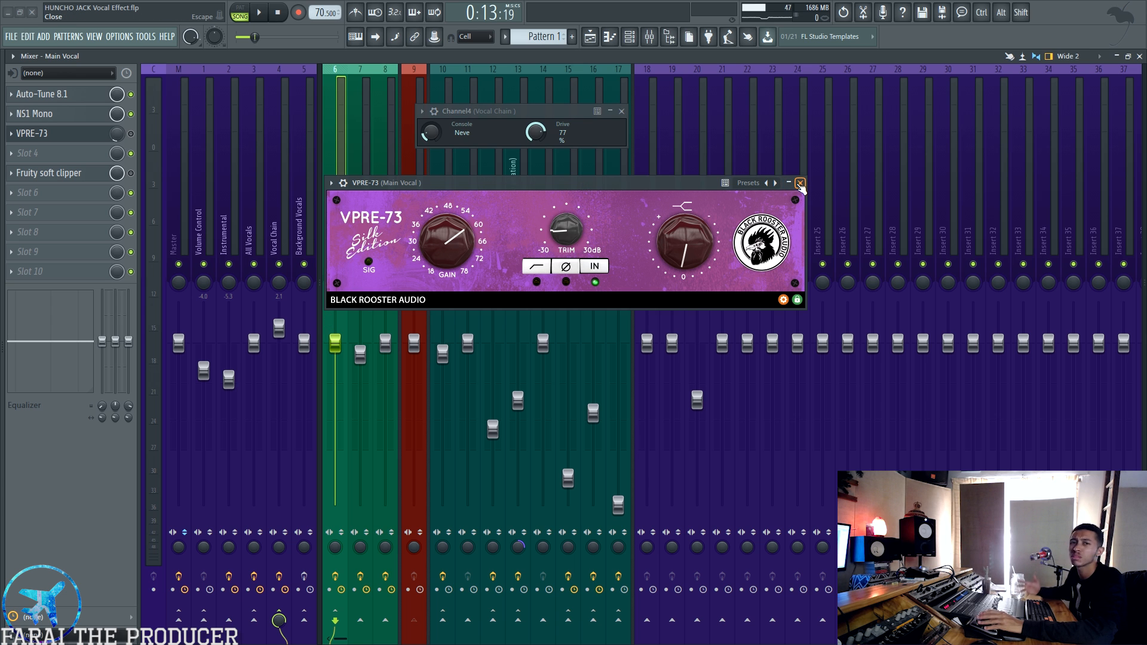
left_click_drag(687, 189, 671, 162)
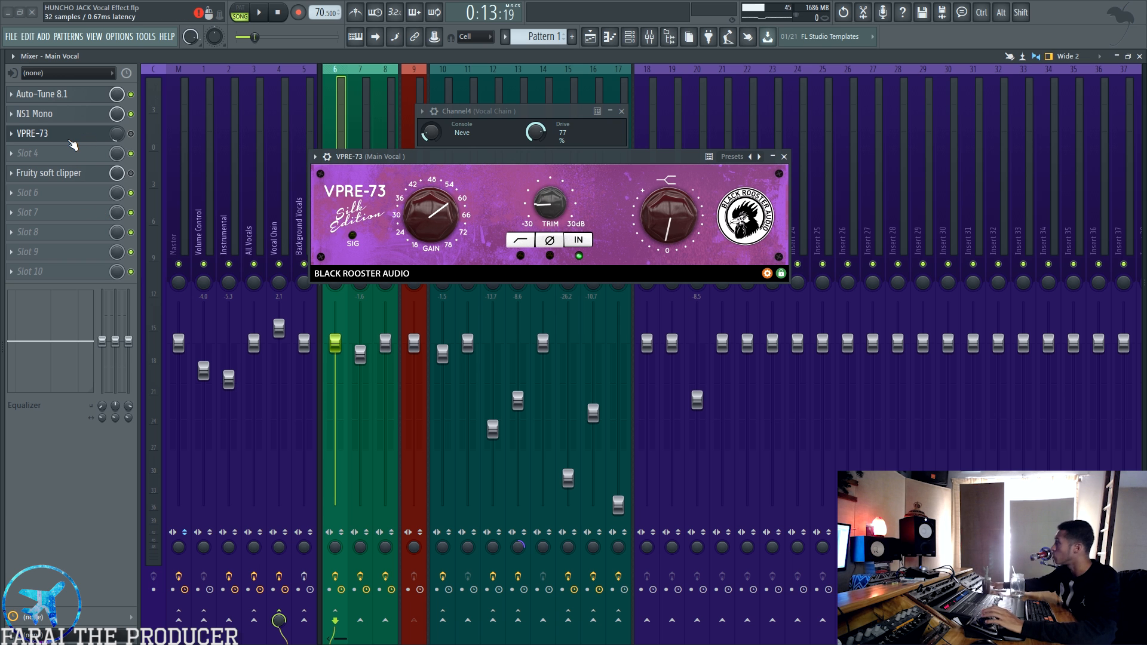
left_click(783, 156)
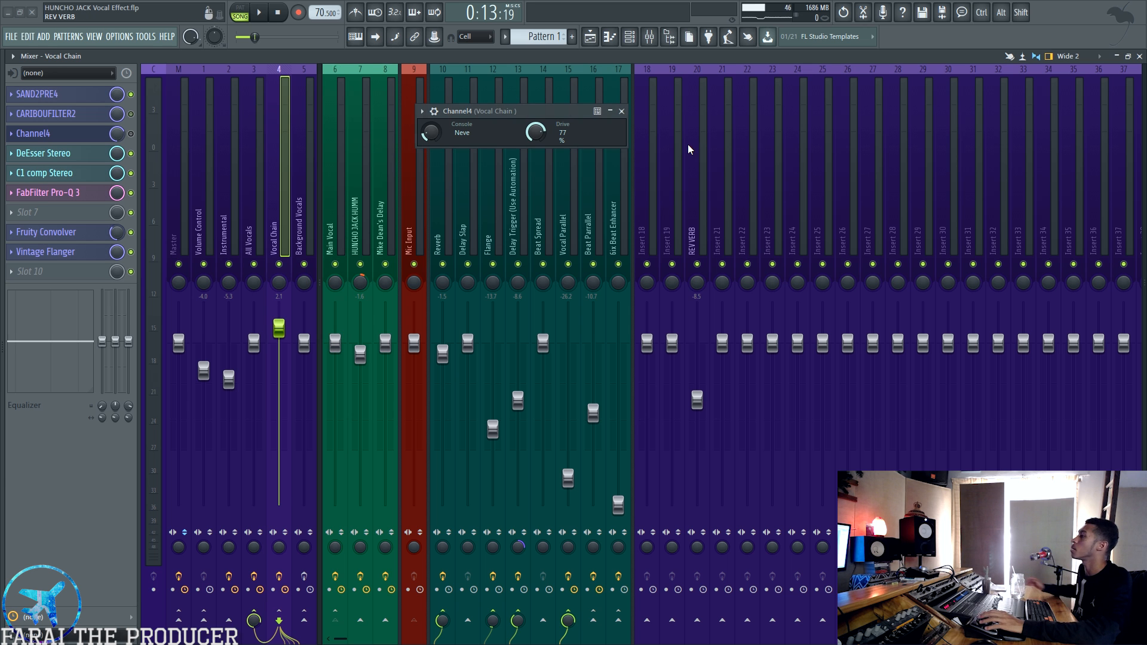
left_click(622, 111)
Activate and enlarge the Main Vocal playlist track, and place the playback position just before its first clip.
left_click(356, 178)
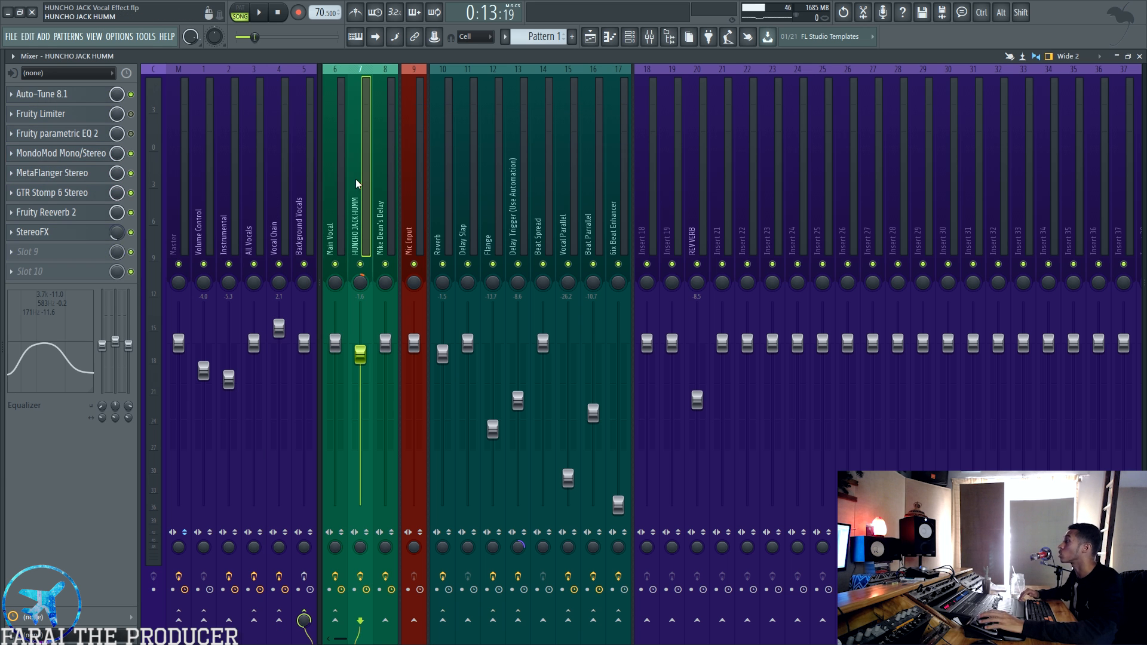
left_click(590, 37)
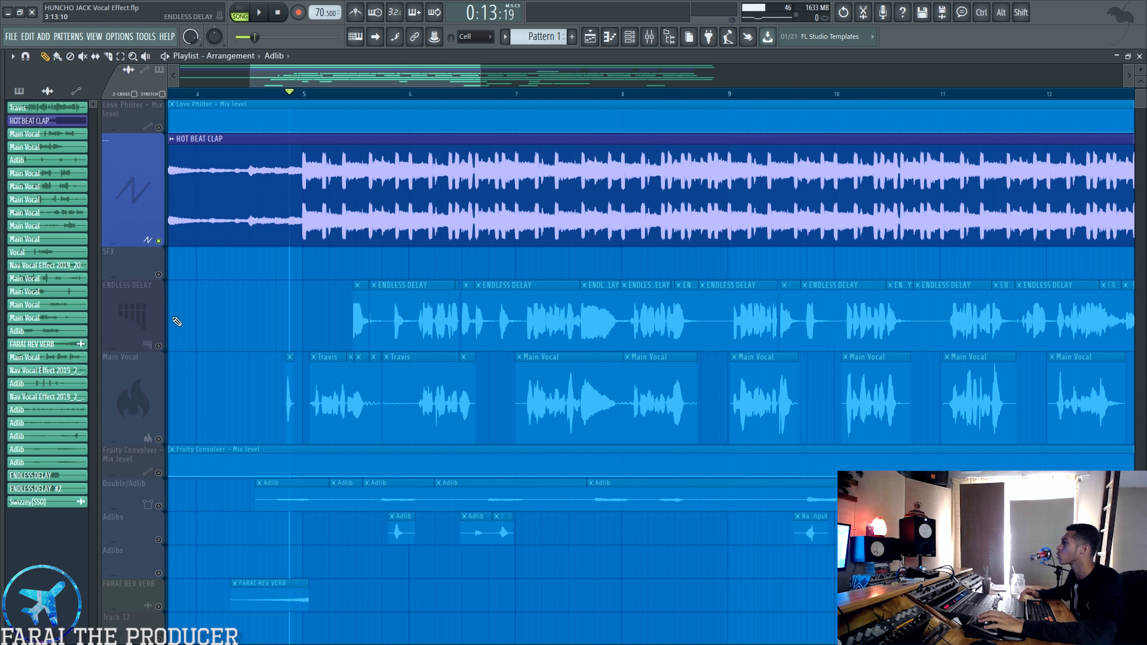
left_click(137, 412)
left_click_drag(113, 443, 113, 521)
scroll(338, 385, "down", 3)
left_click_drag(295, 94, 289, 92)
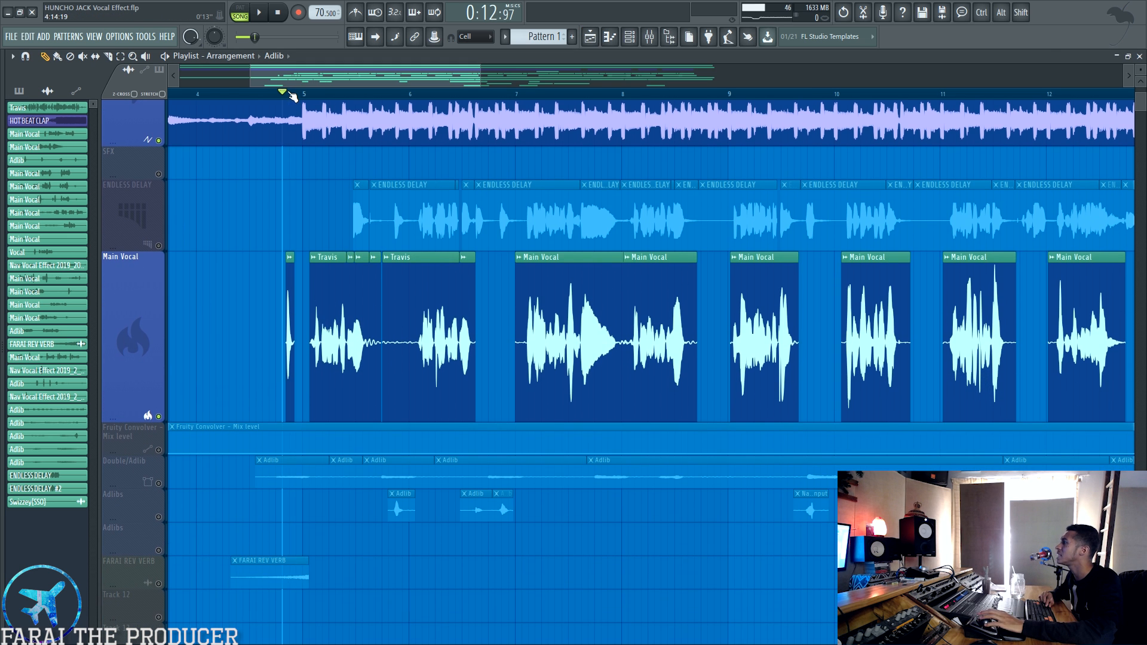
Disable the effects on the Instrumental and Vocal Chain mixer tracks, and leave only Auto-Tune 8.1 active on Main Vocal.
left_click(650, 37)
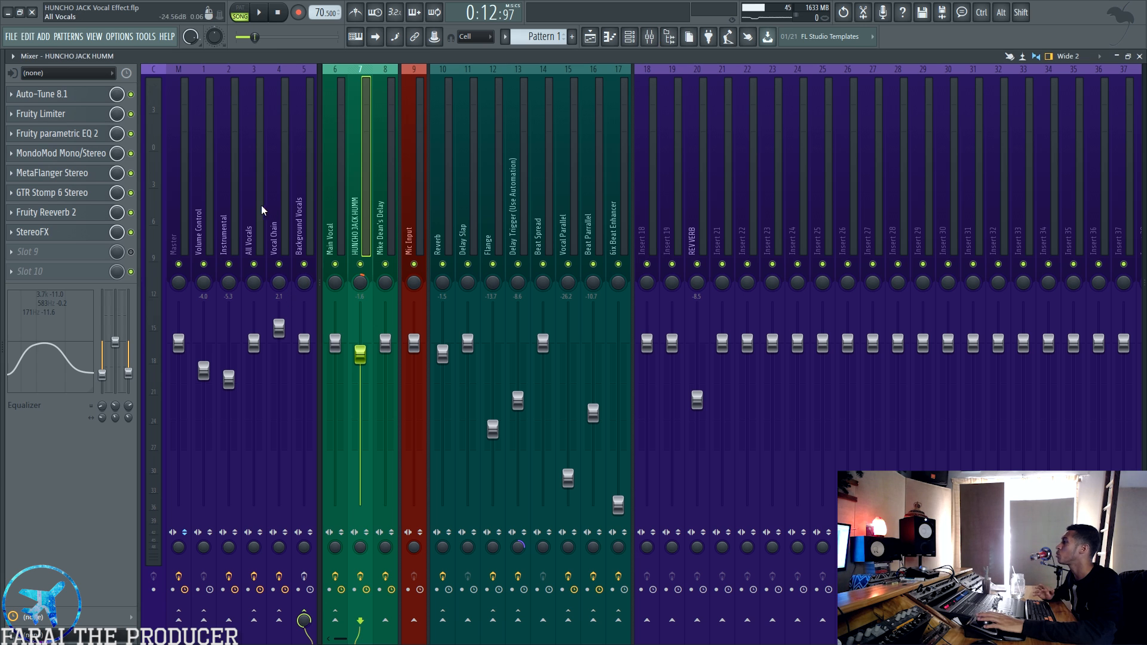
left_click(238, 217)
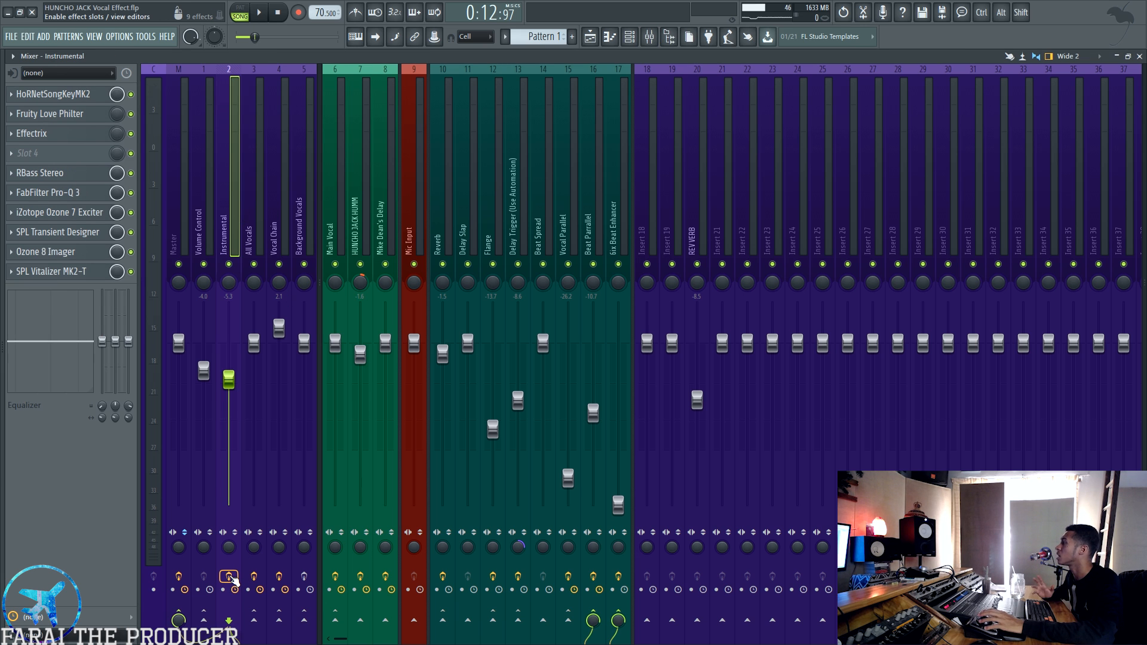
left_click(341, 245)
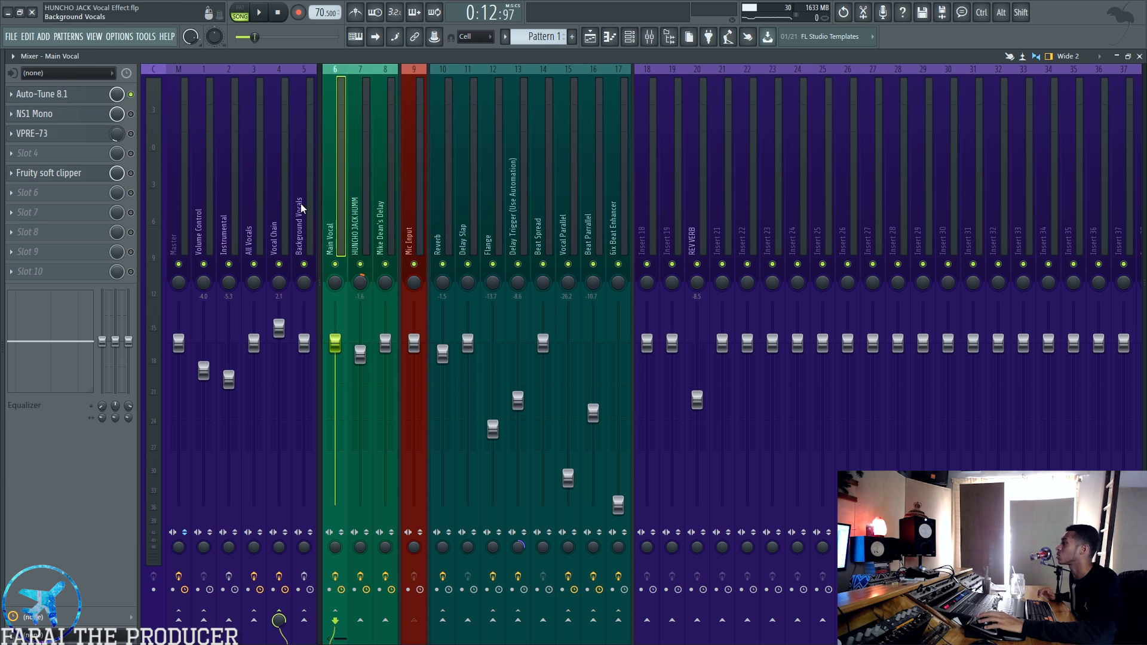
left_click(285, 407)
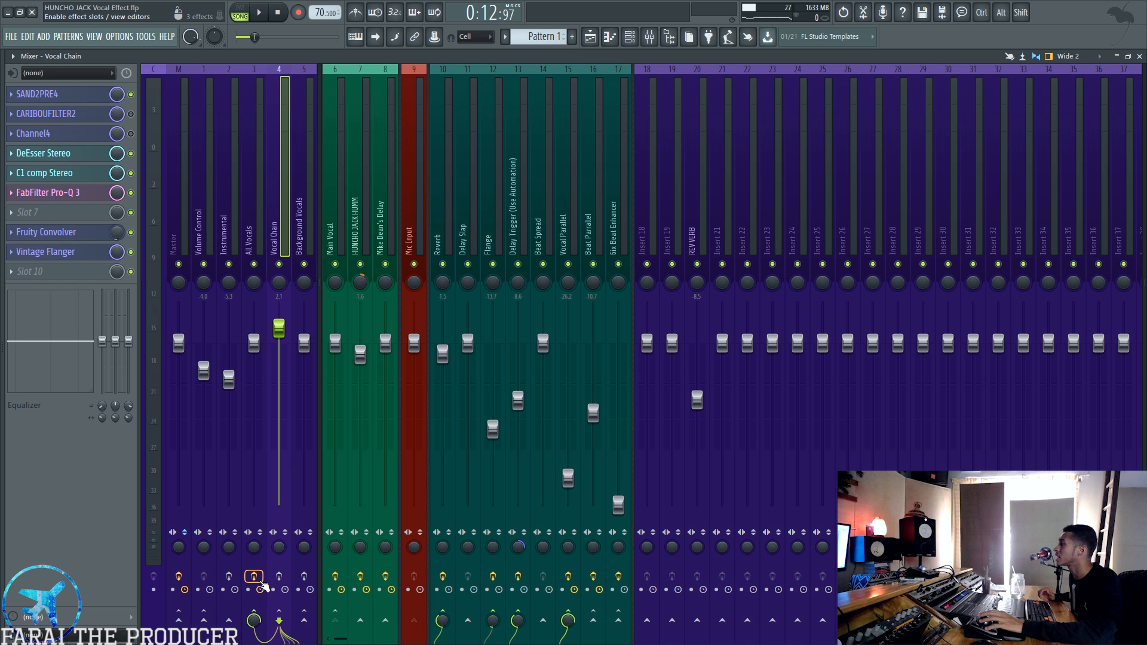
Mute HUNCHO JACK HUMM, Mike Dean's Delay and the tracks from Reverb through Six Beat Enhancer, and audition the dry Main Vocal over the beat.
left_click_drag(442, 263, 619, 264)
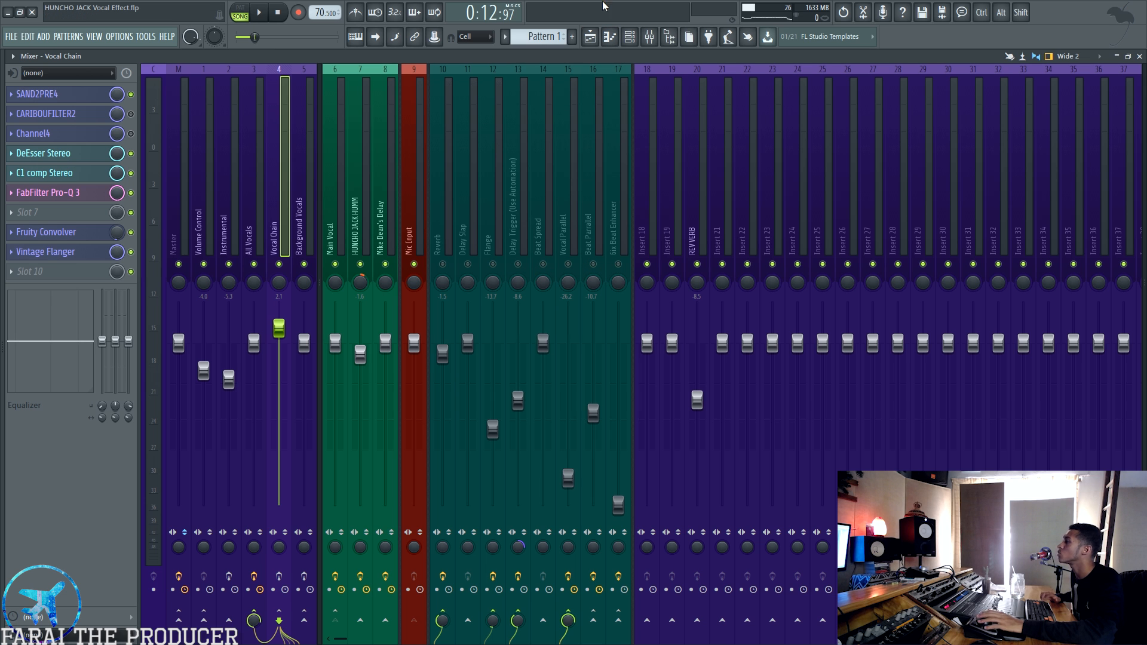
left_click_drag(360, 265, 391, 268)
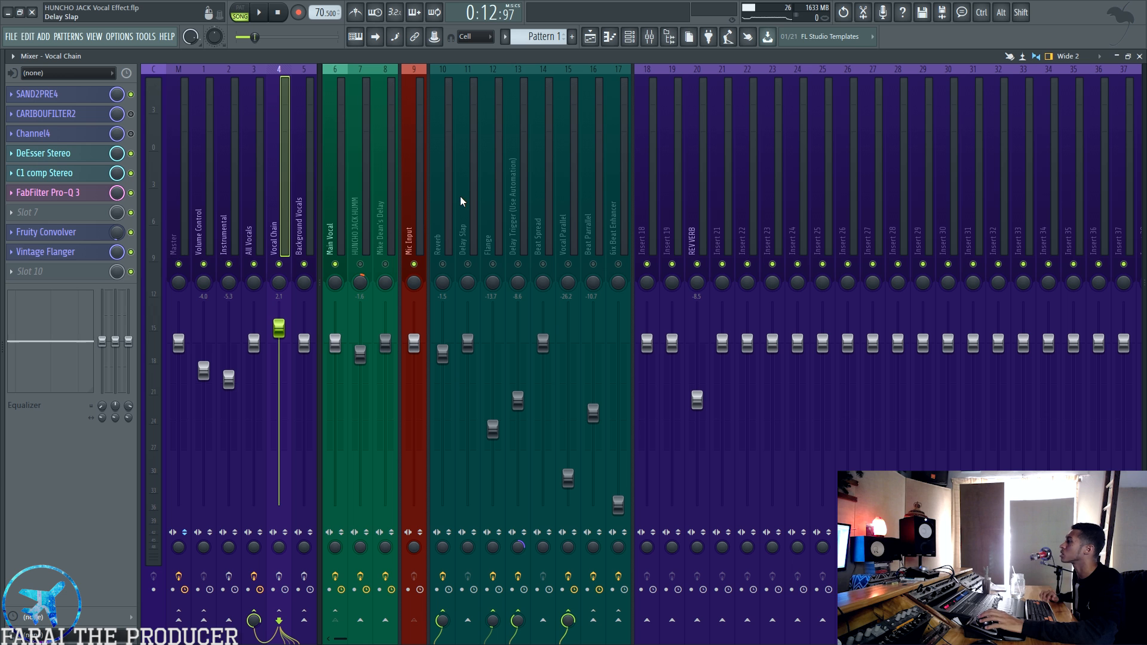
key("space")
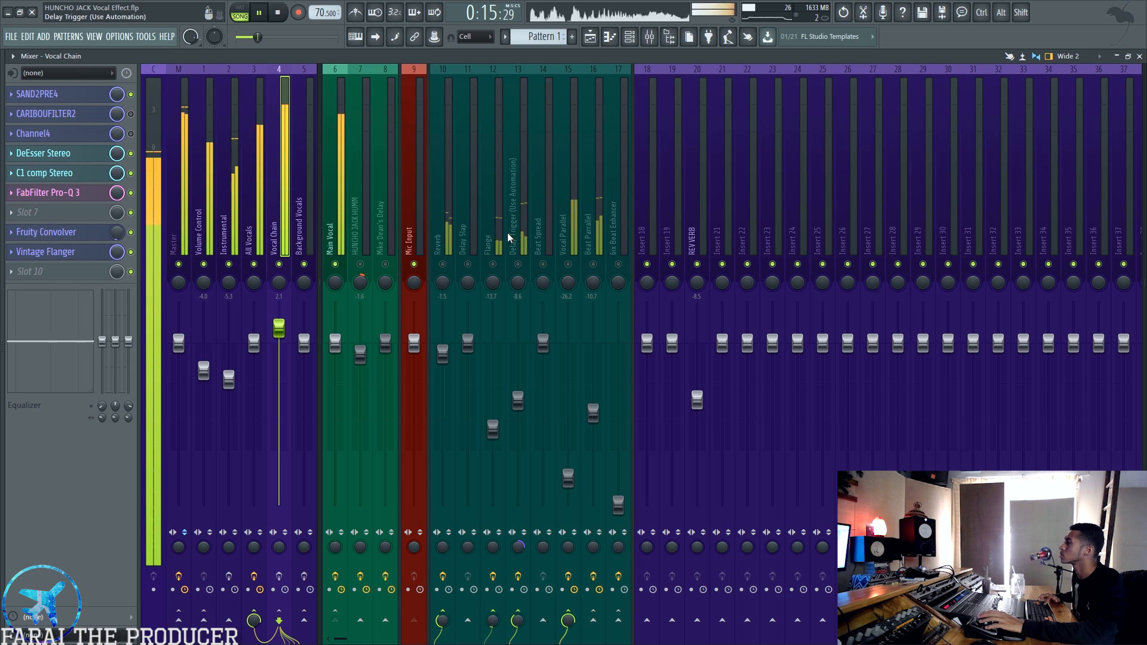
key("space")
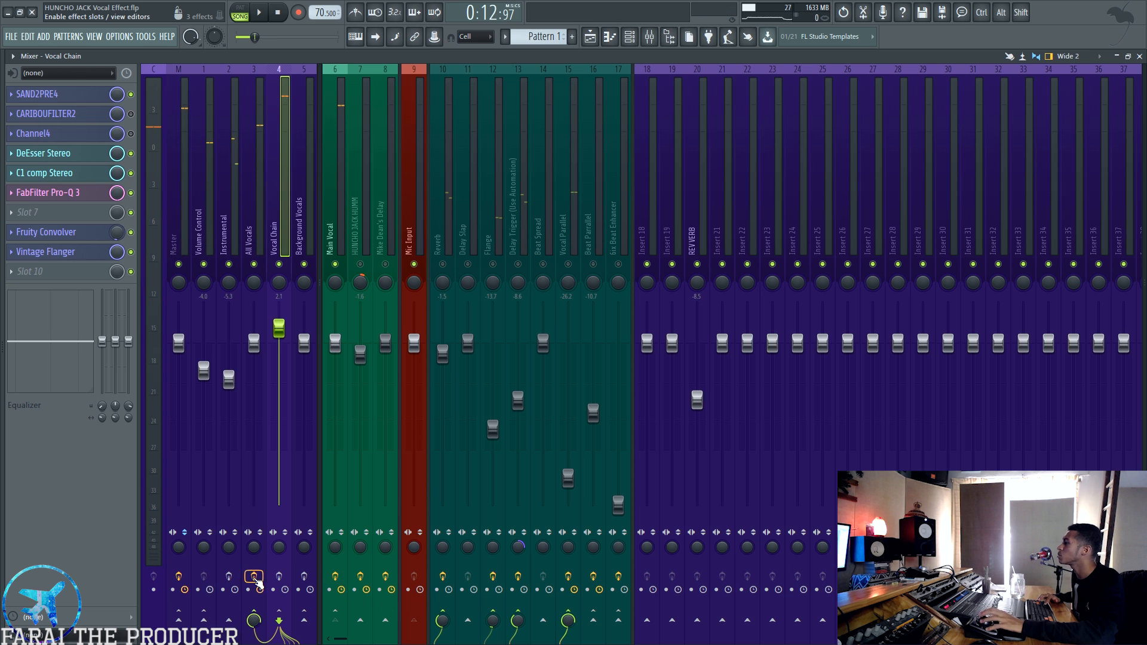
key("space")
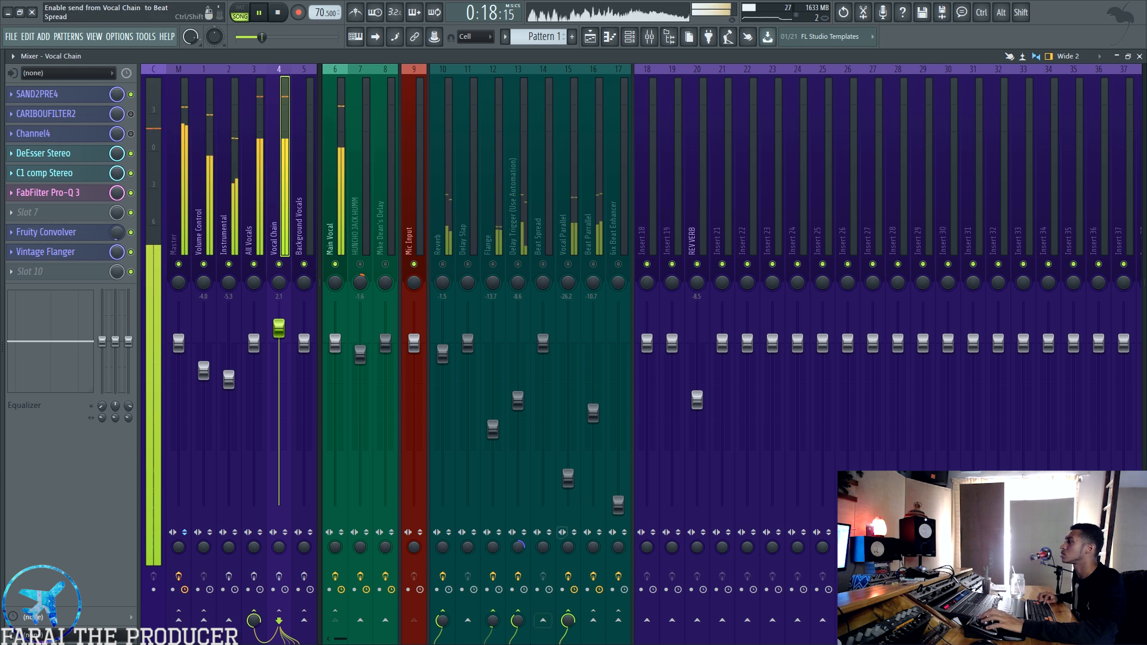
left_click(649, 37)
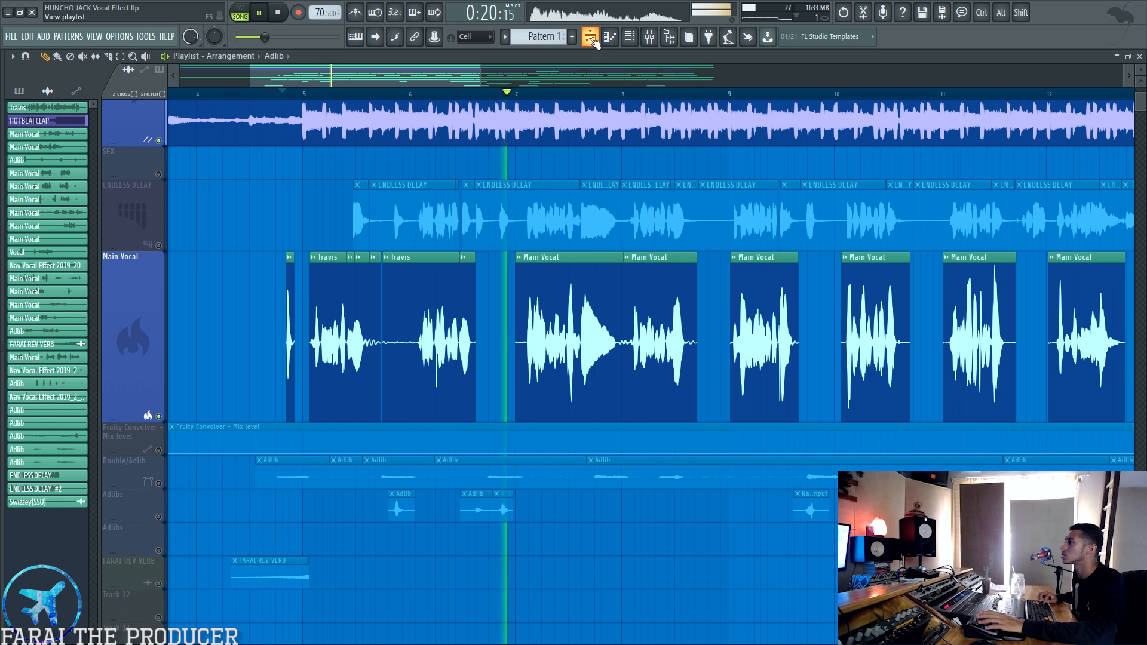
left_click(647, 39)
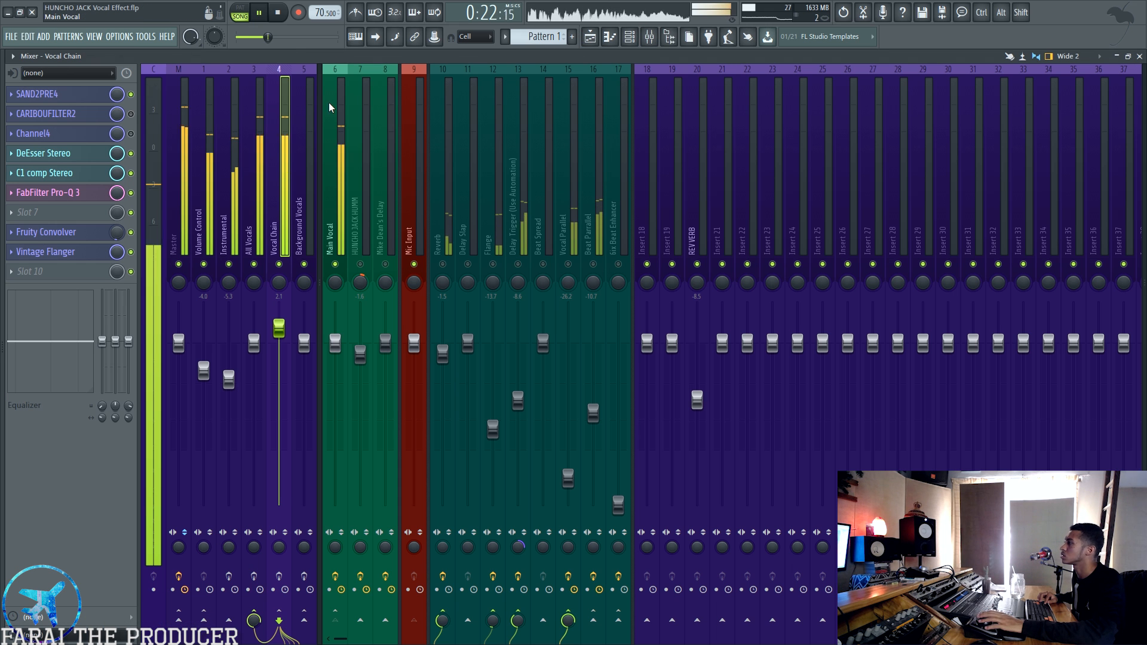
key("space")
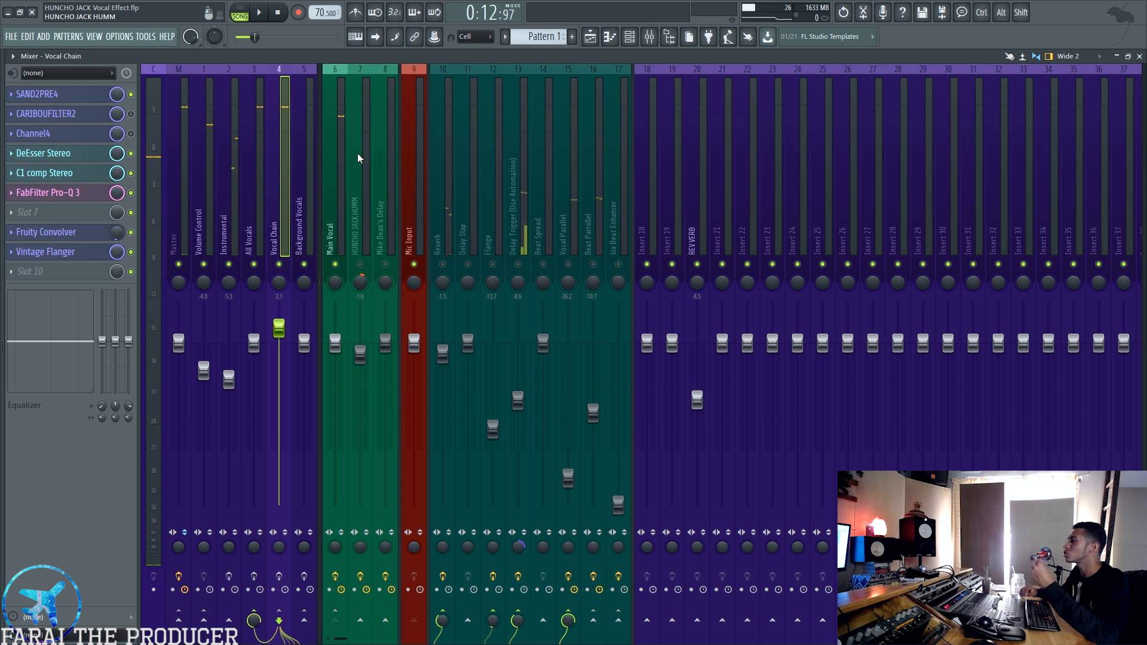
Open the Main Vocal track's VPRE-73 and Fruity soft clipper to show their settings.
left_click(343, 151)
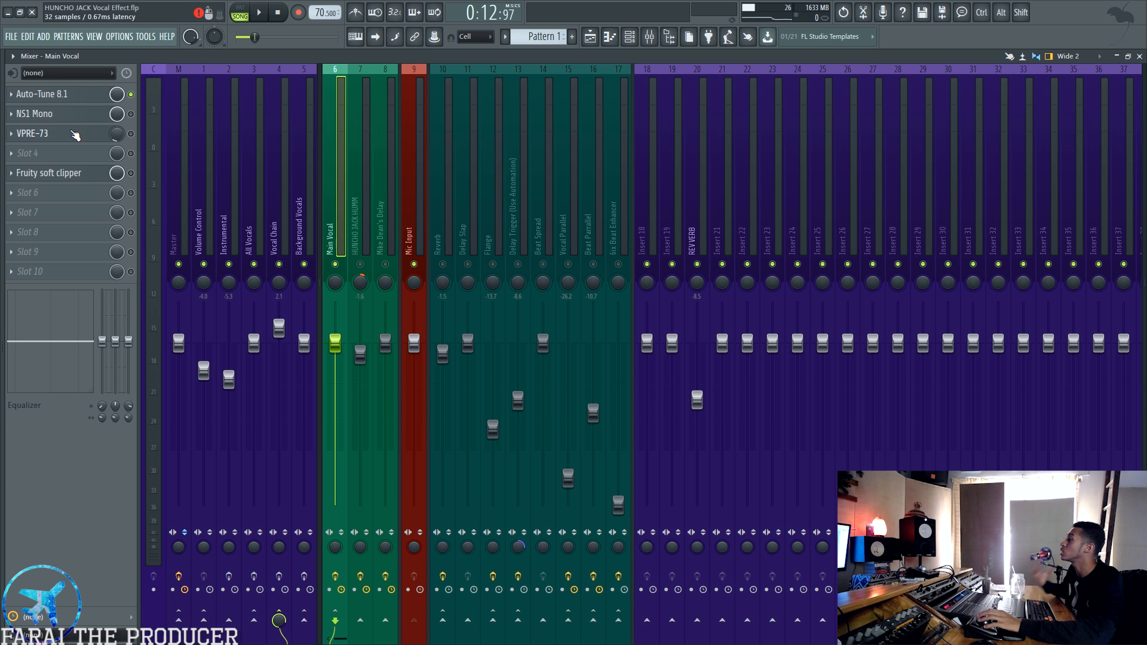
left_click(74, 134)
left_click(70, 173)
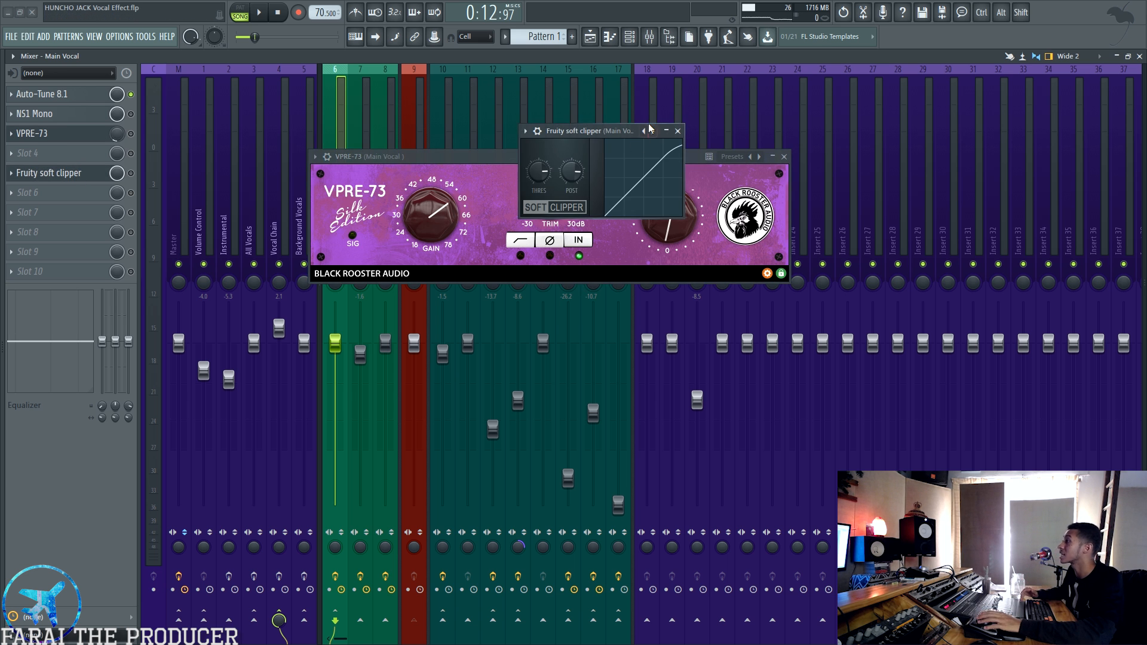
Place Fruity soft clipper beside VPRE-73, examine its threshold and post settings, and close both effect windows.
left_click_drag(605, 132, 871, 157)
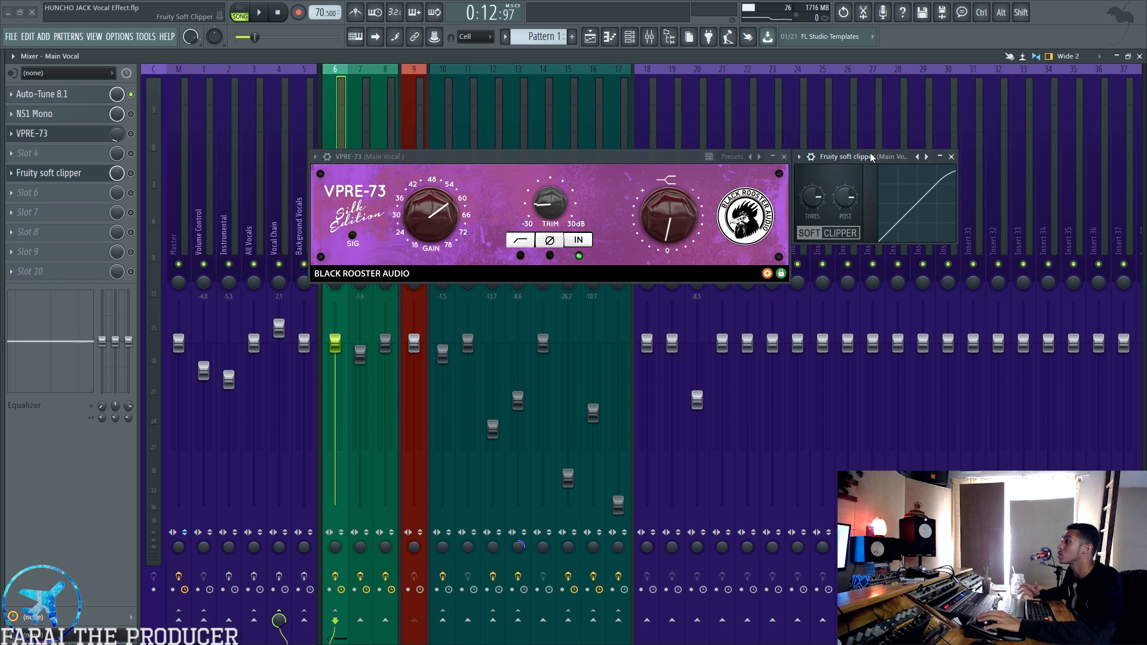
left_click_drag(811, 197, 811, 222)
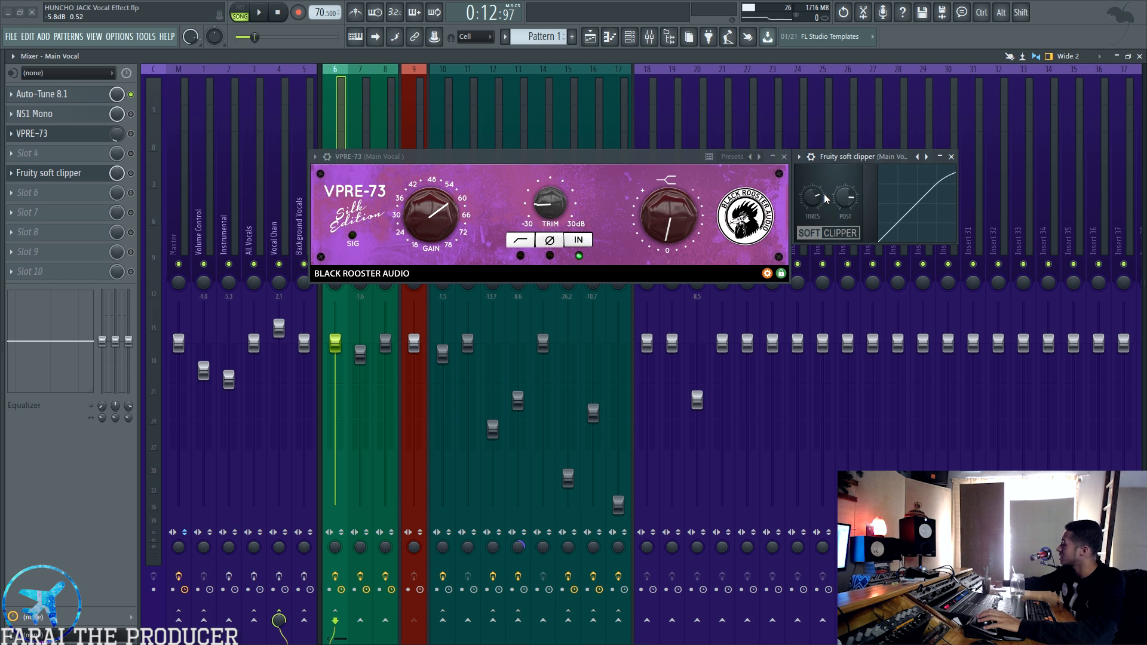
left_click(951, 156)
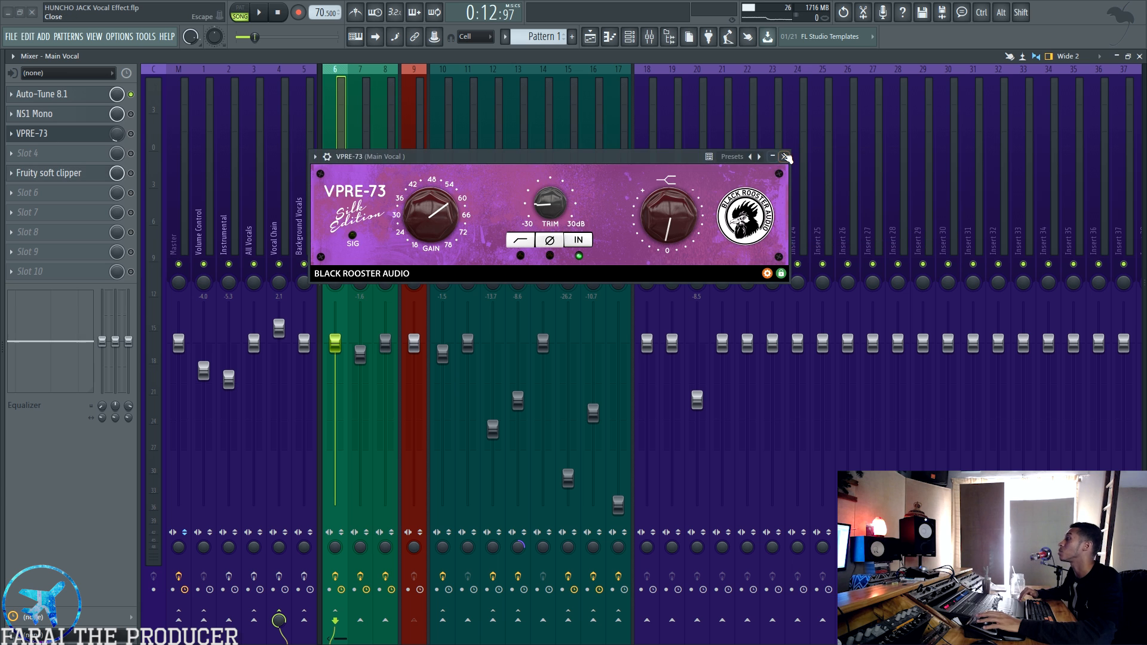
left_click(784, 156)
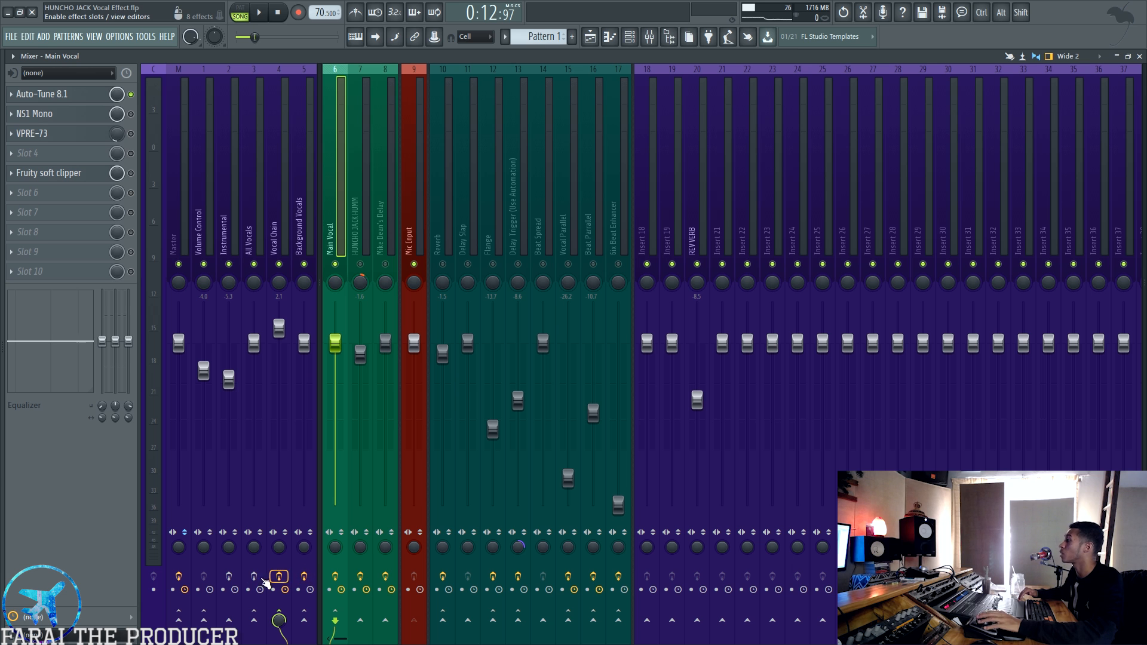
Re-enable the effects on the Instrumental and Vocal Chain mixer tracks and audition the song.
left_click(229, 576)
key("space")
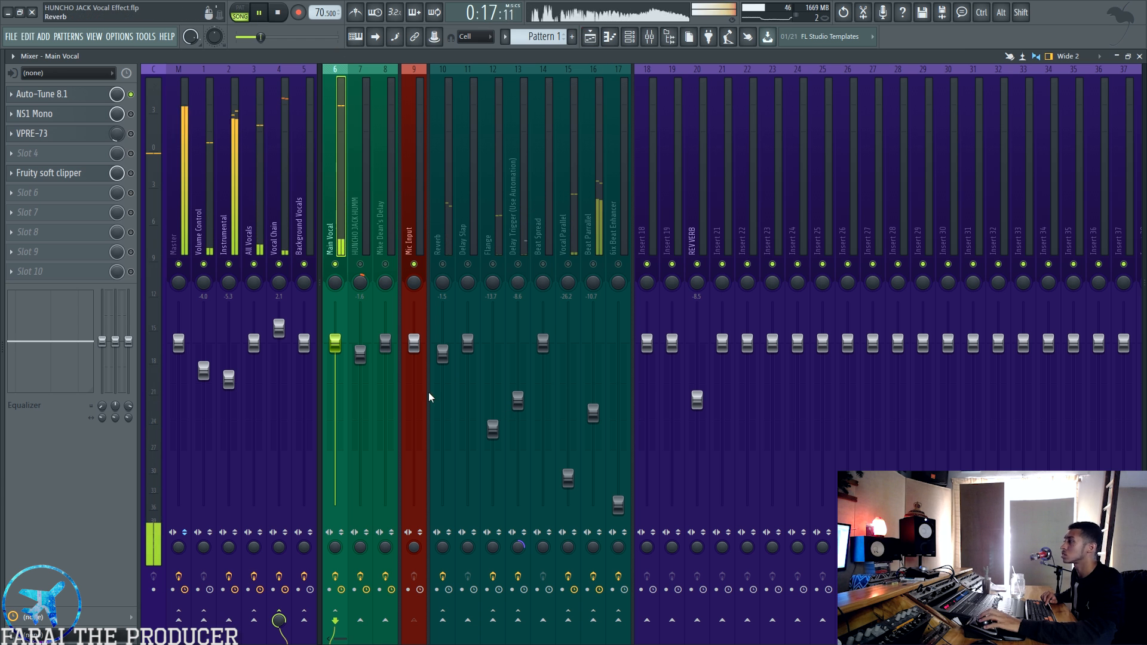
key("space")
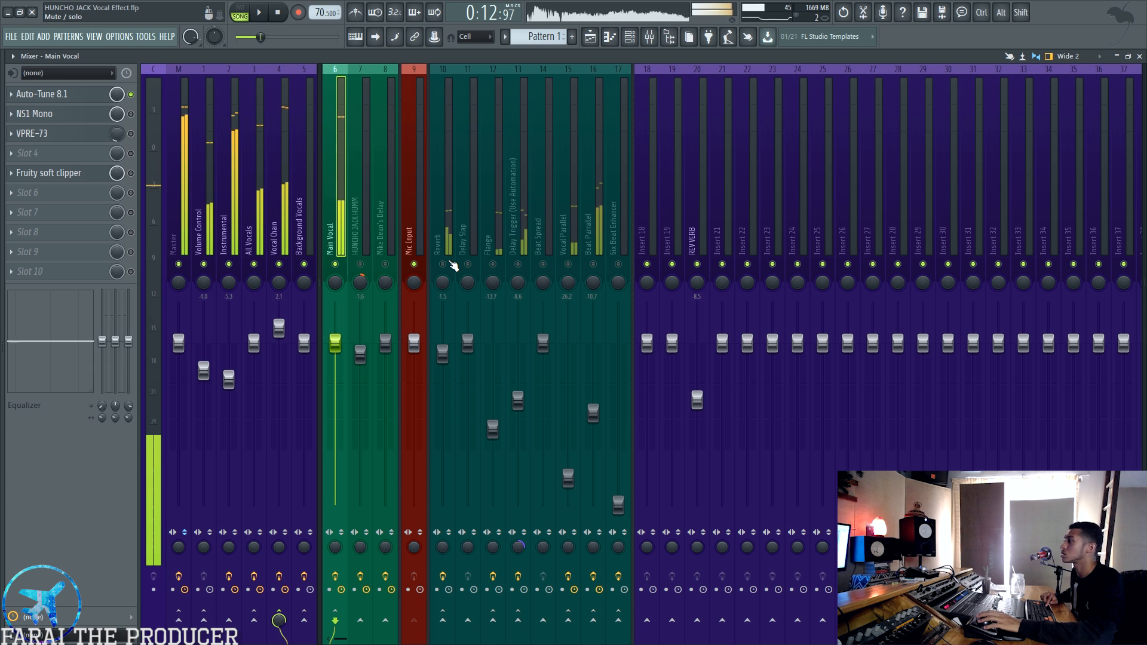
Unmute the mixer tracks from Reverb through Six Beat Enhancer, plus HUNCHO JACK HUMM and Mike Dean's Delay, and play the song.
left_click(445, 263)
left_click(468, 264)
left_click(493, 264)
left_click(518, 264)
left_click(543, 265)
left_click(569, 264)
left_click(593, 264)
left_click(618, 264)
left_click(377, 277)
left_click(360, 264)
left_click(385, 264)
key("space")
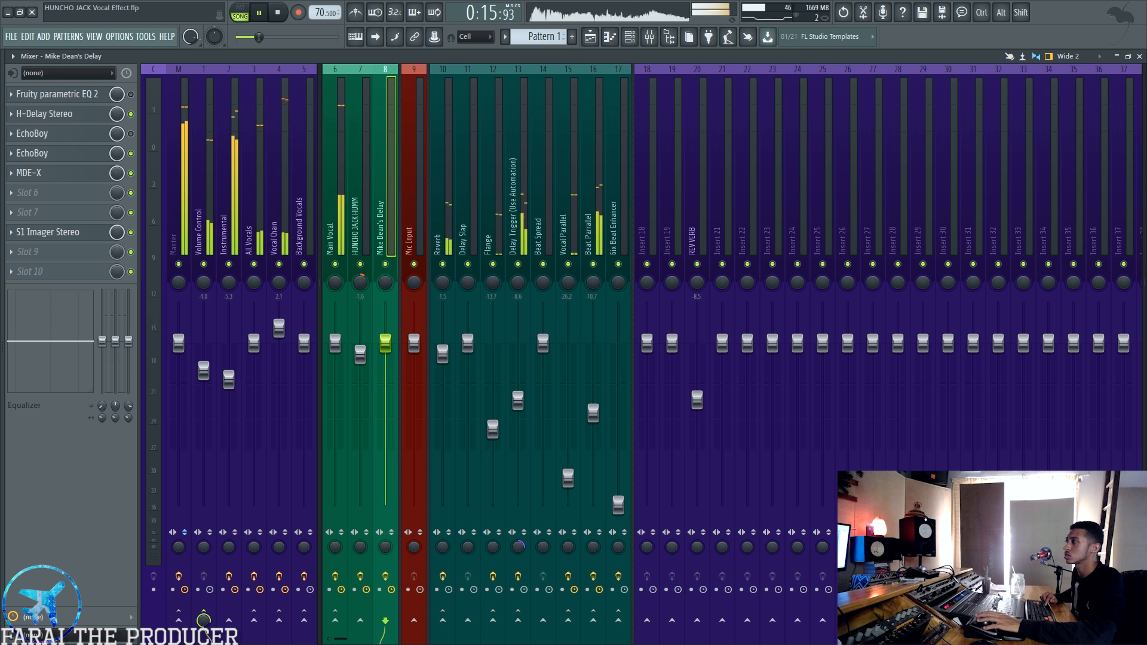
Stop playback, reactivate the muted playlist tracks around Main Vocal, and return to the mixer.
left_click(590, 38)
key("space")
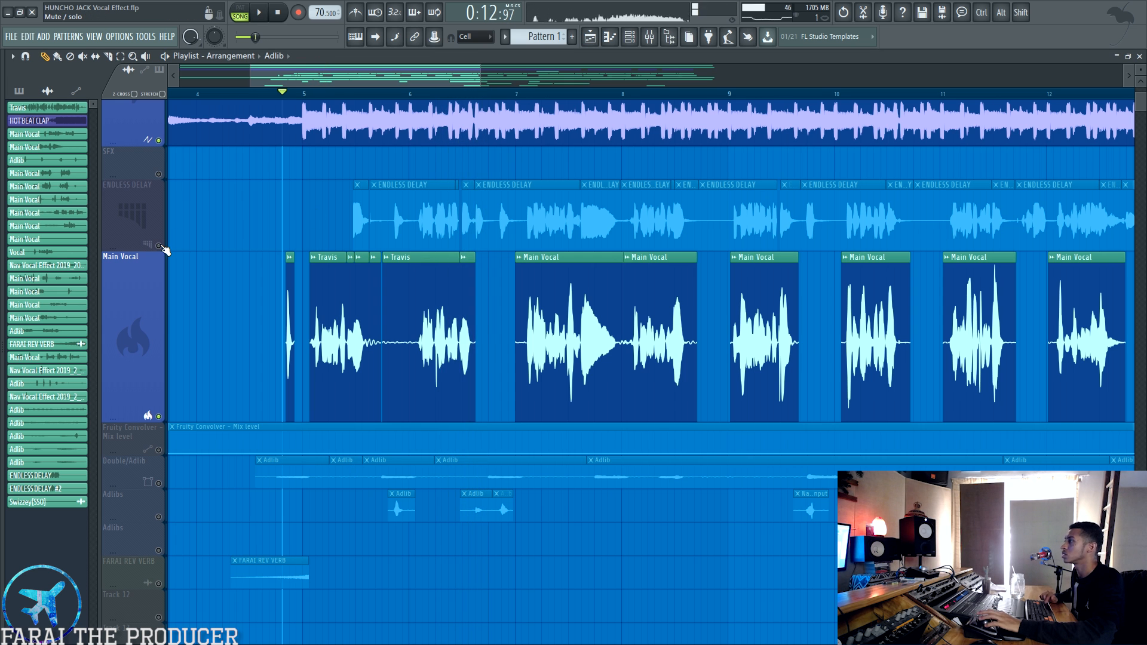
left_click(649, 36)
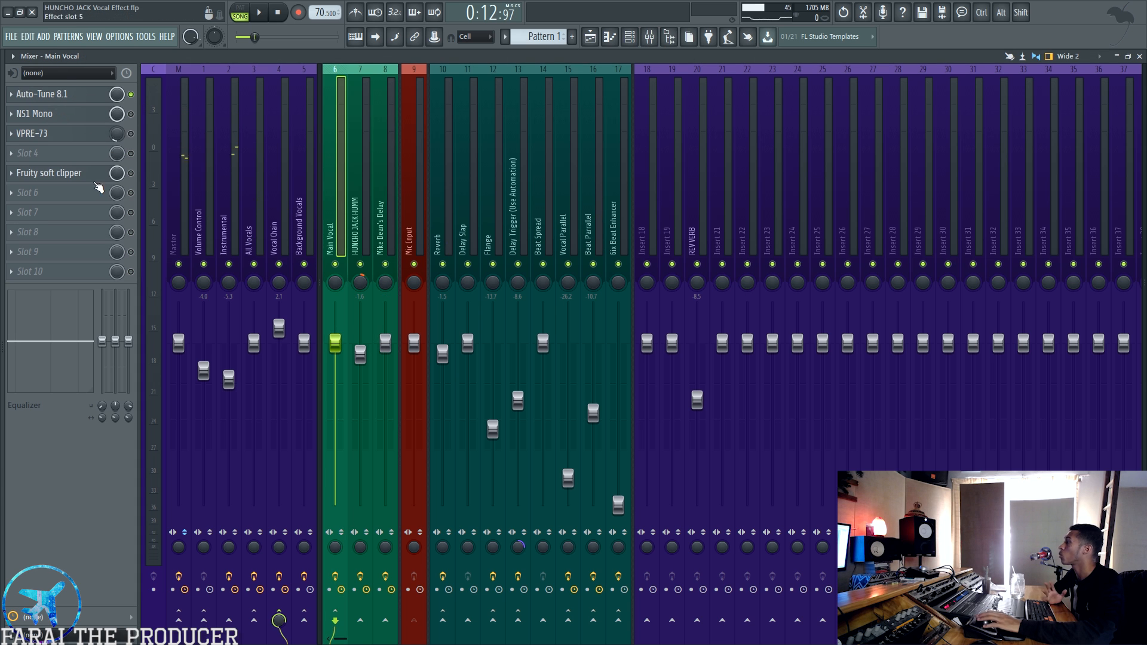
Examine the Auto-Tune 8.1 key, scale and retune settings on Main Vocal, and check VPRE-73 briefly before closing both.
left_click(81, 98)
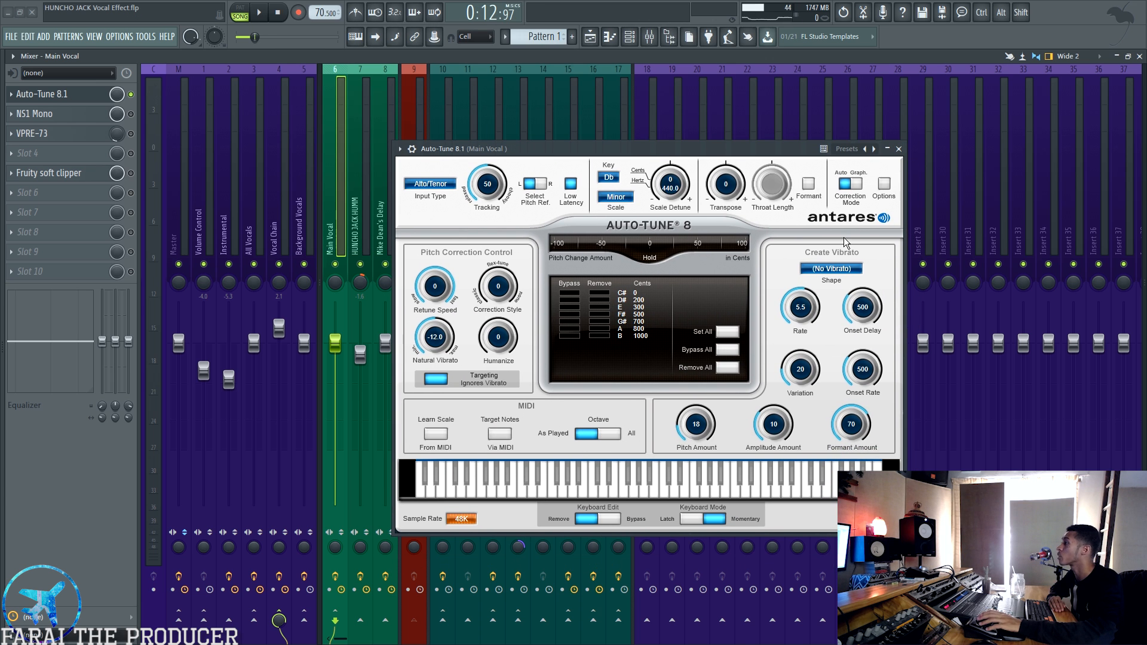
left_click(899, 149)
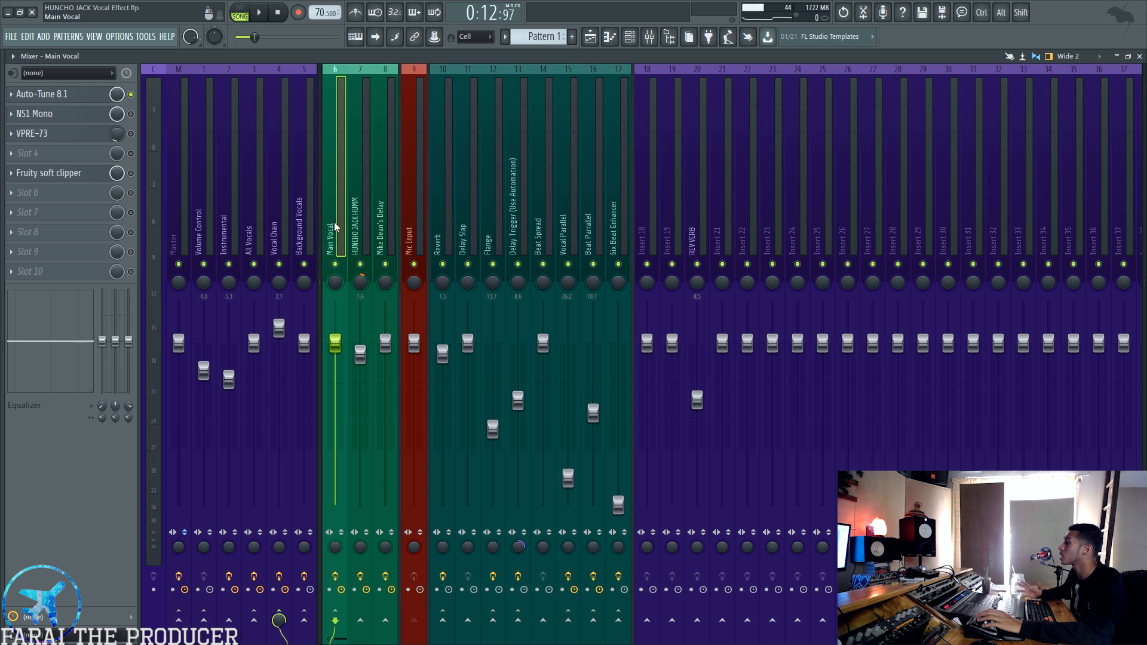
left_click(58, 139)
left_click(58, 139)
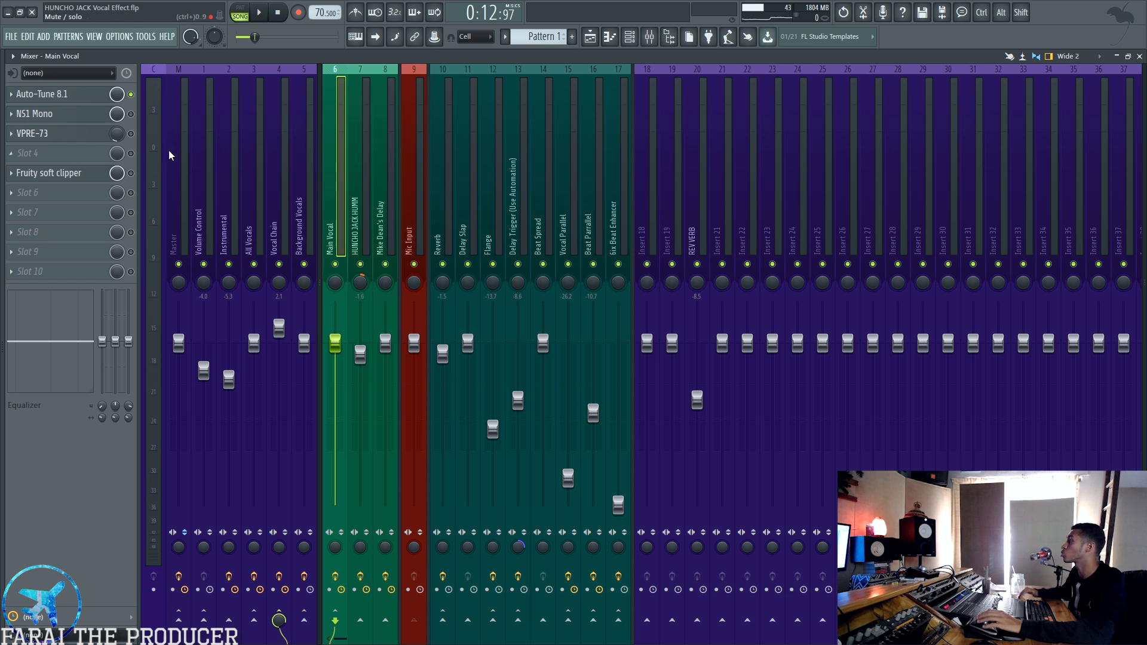
Select the Vocal Chain mixer track and open SAND2PRE4 to show its input trim and console mode.
left_click(270, 173)
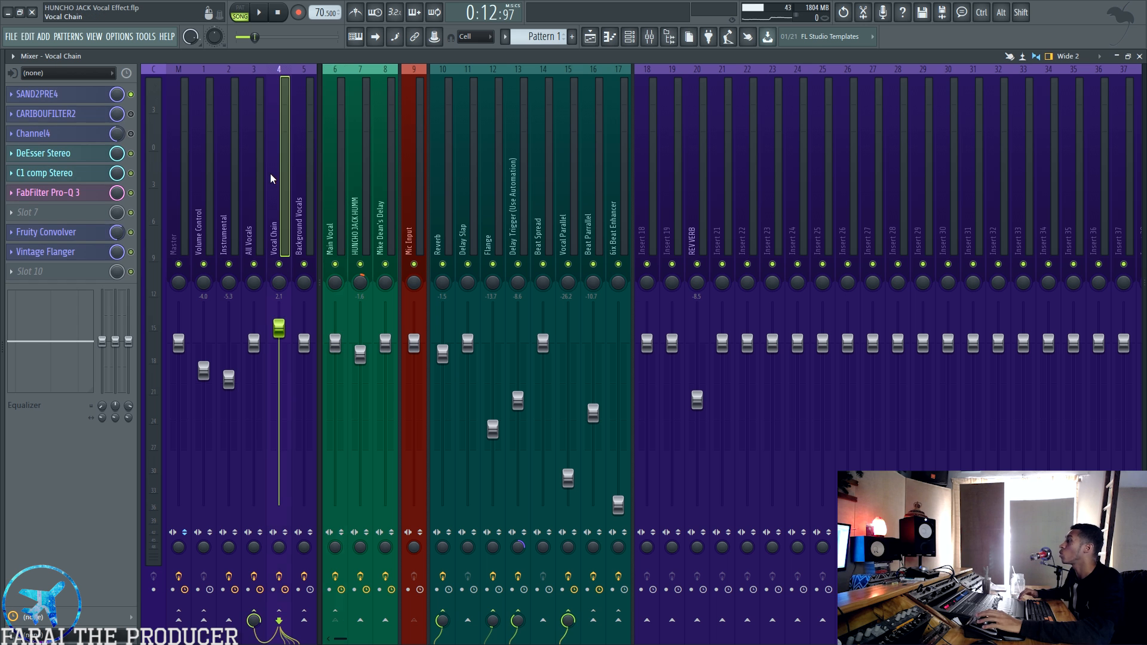
left_click(62, 94)
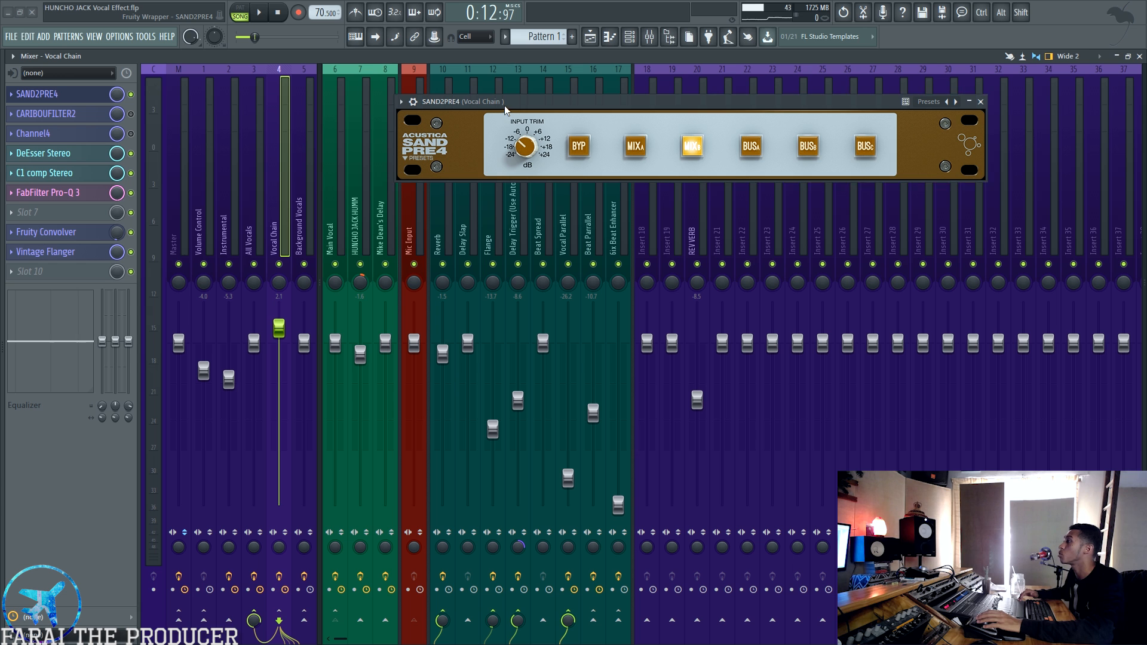
left_click_drag(504, 106, 500, 110)
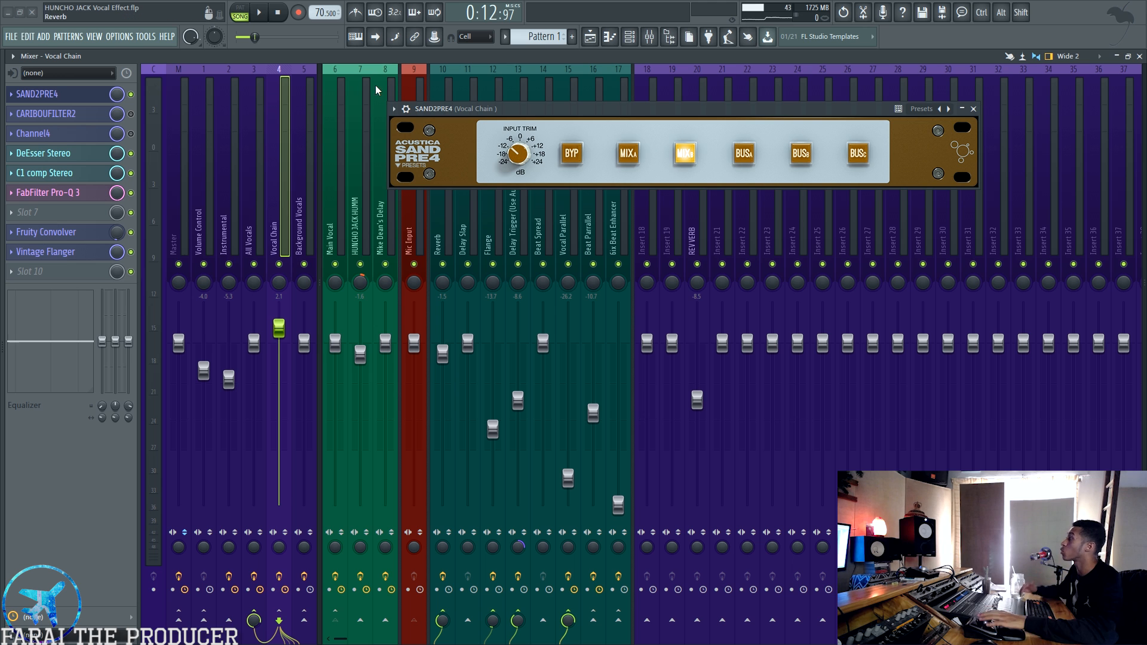
left_click_drag(493, 109, 475, 93)
Open CARIBOUFILTER2 beneath SAND2PRE4 and examine its filter, Harmonics and Pre In controls.
left_click(43, 113)
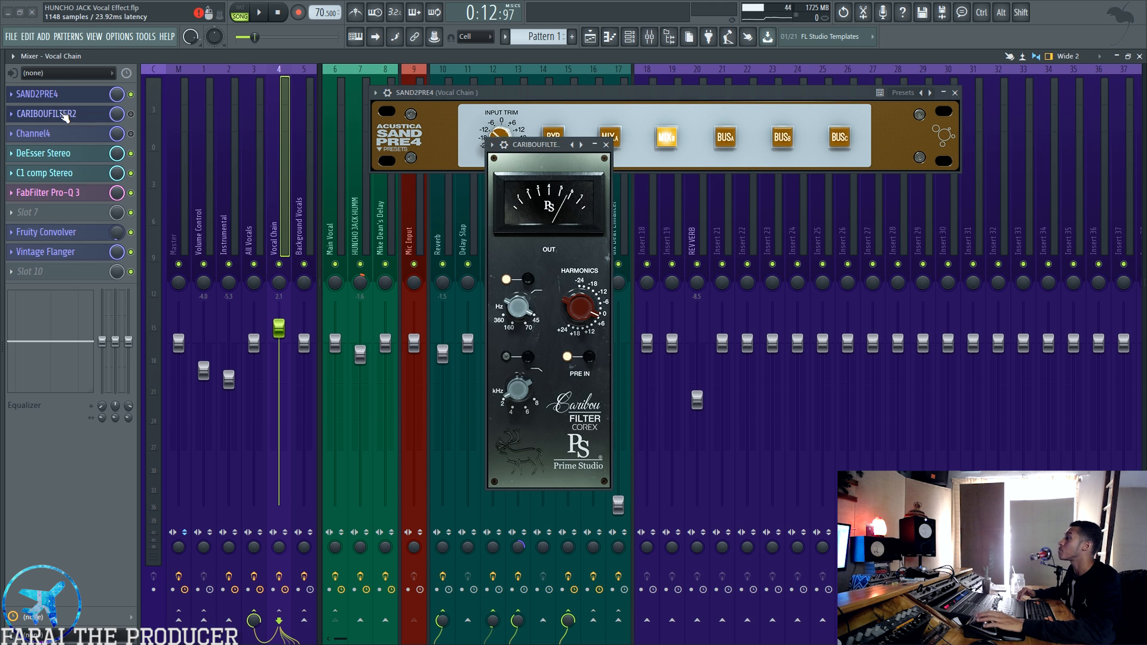
left_click(538, 142)
left_click(526, 224)
left_click_drag(527, 145, 603, 182)
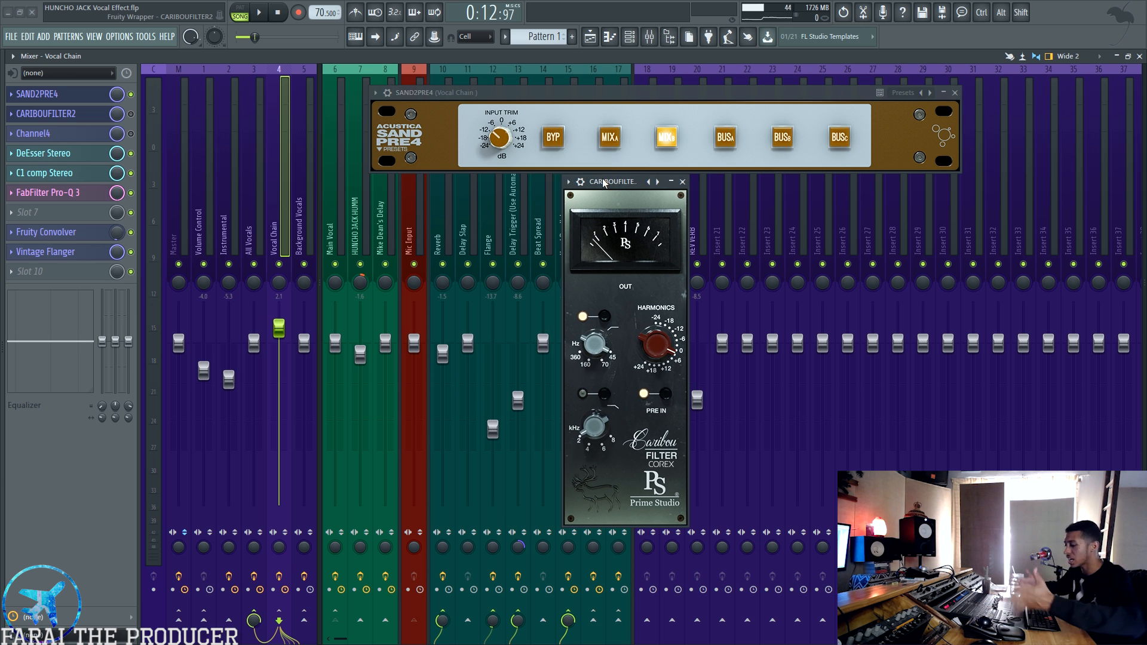
left_click_drag(603, 182, 615, 182)
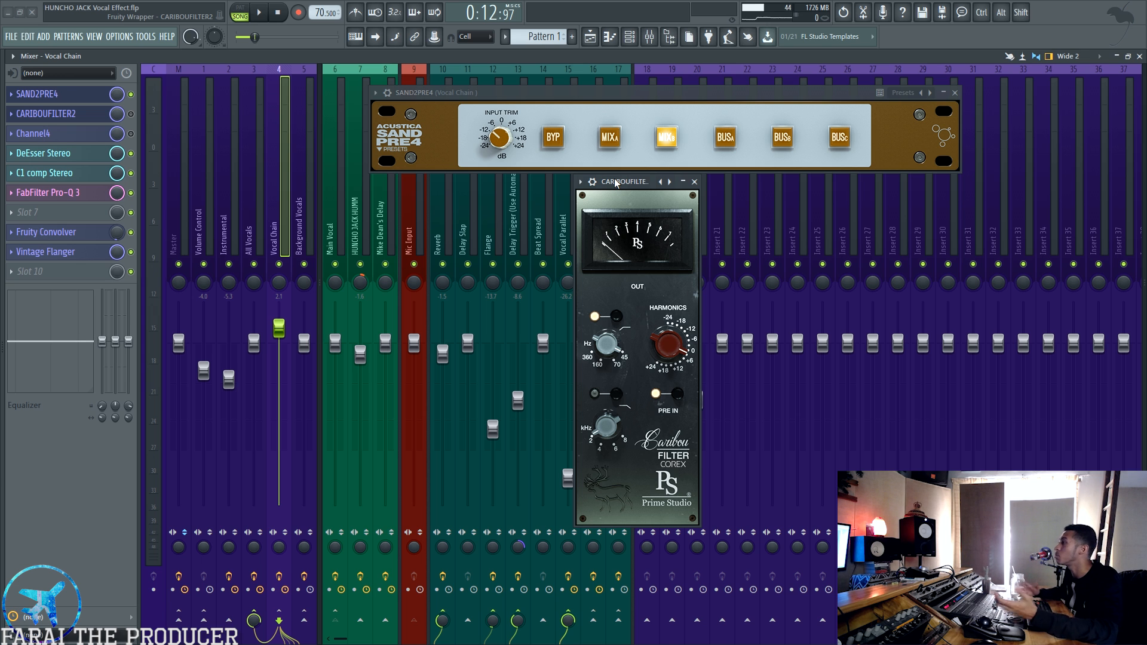
left_click(678, 394)
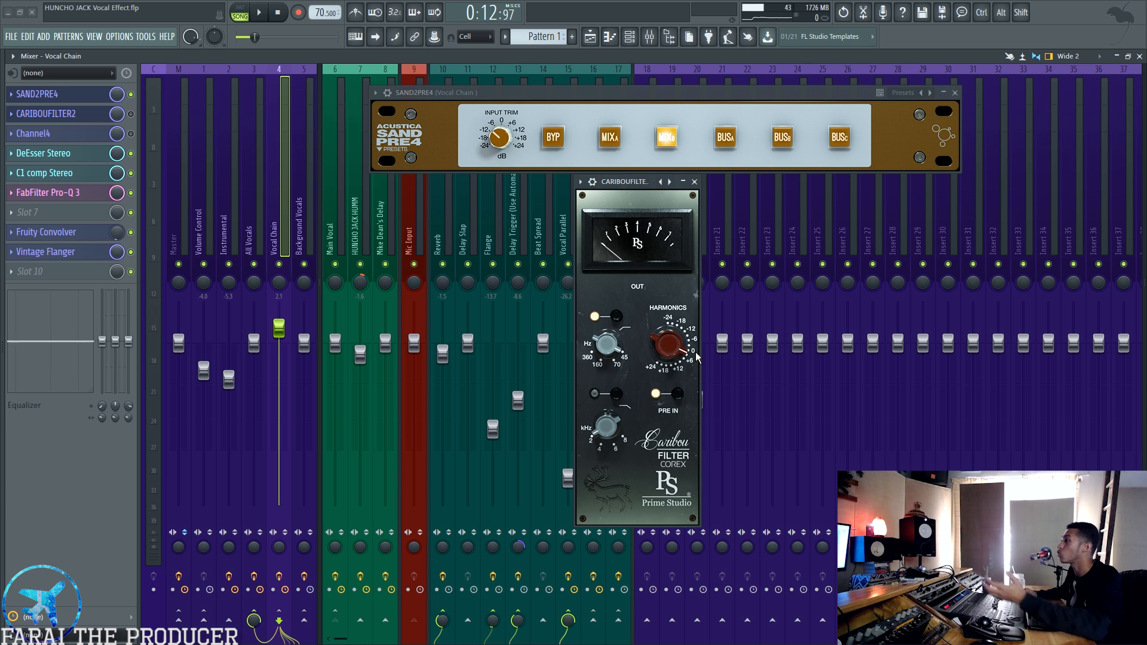
Compare SAND2PRE4 with CARIBOUFILTER2 once more and close both effect windows.
left_click(55, 113)
left_click(56, 114)
left_click(54, 97)
left_click(55, 98)
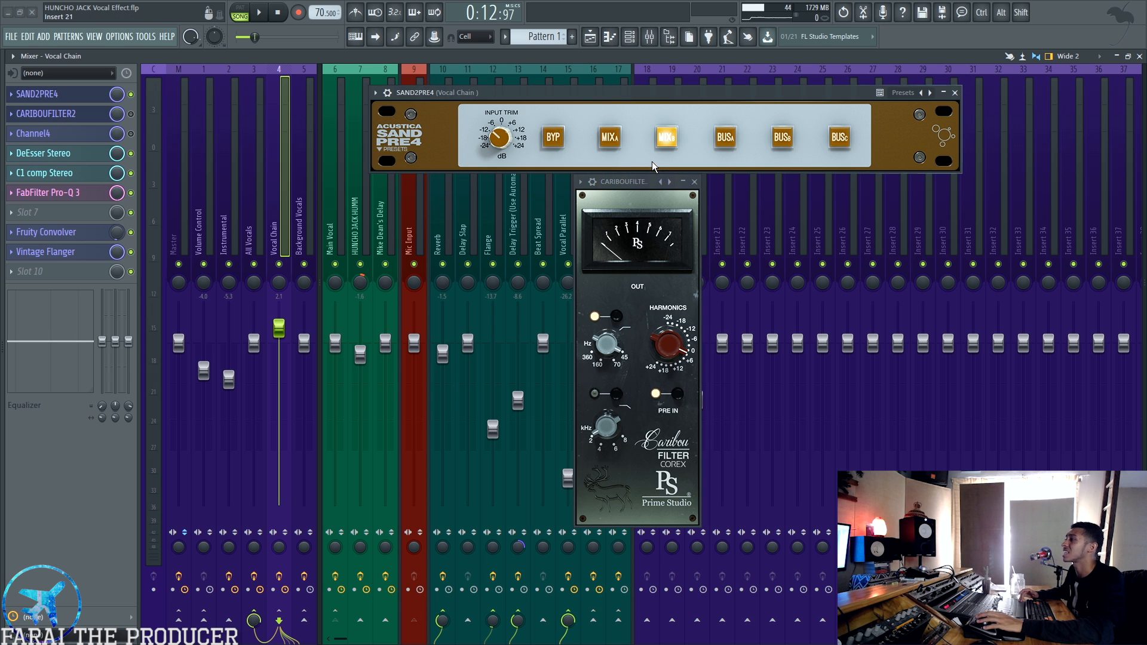
left_click(694, 181)
left_click_drag(842, 91, 830, 106)
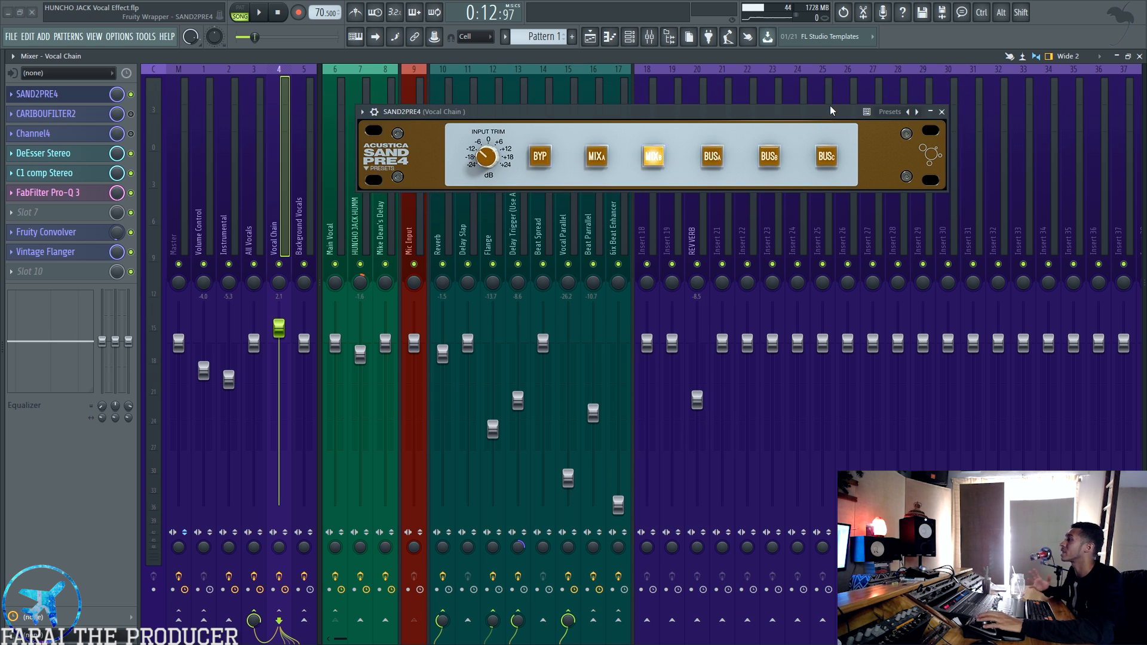
left_click(943, 111)
Open the Vocal Chain's Channel4 effect, examine its Console and Drive settings, and close it.
left_click(54, 133)
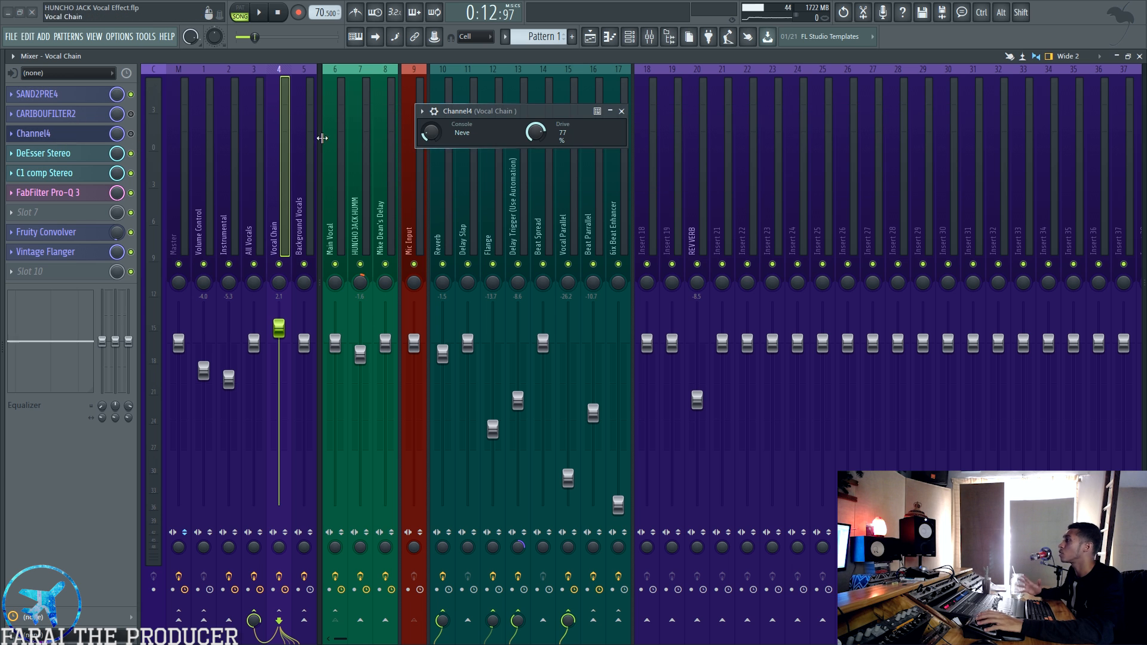
left_click_drag(482, 114, 486, 131)
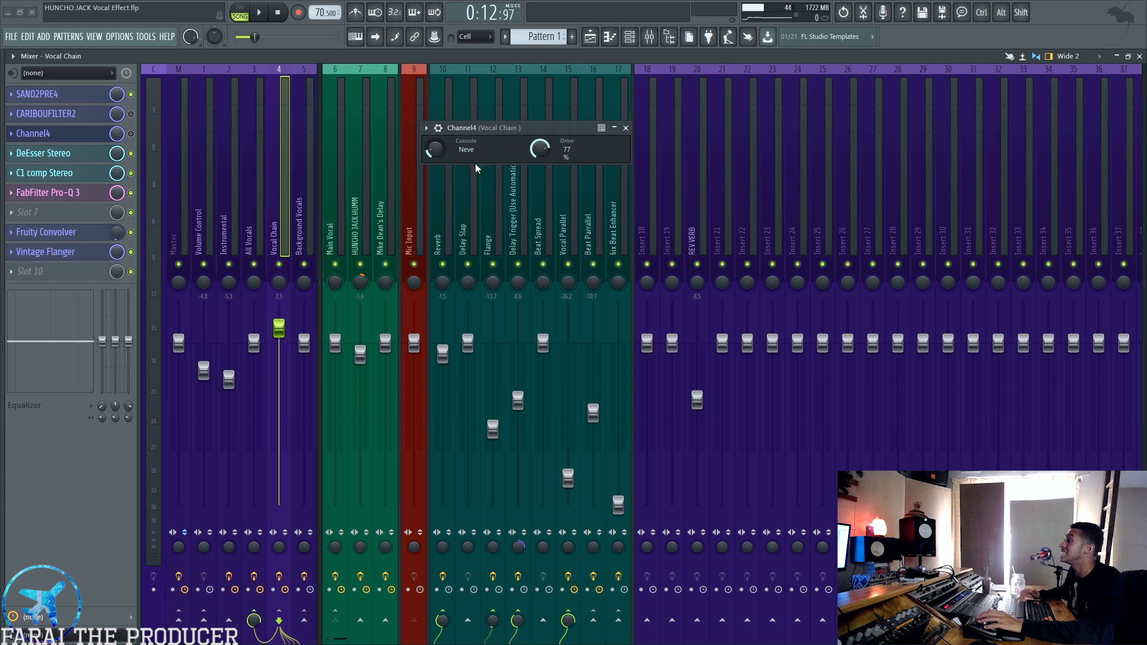
left_click_drag(501, 131, 536, 120)
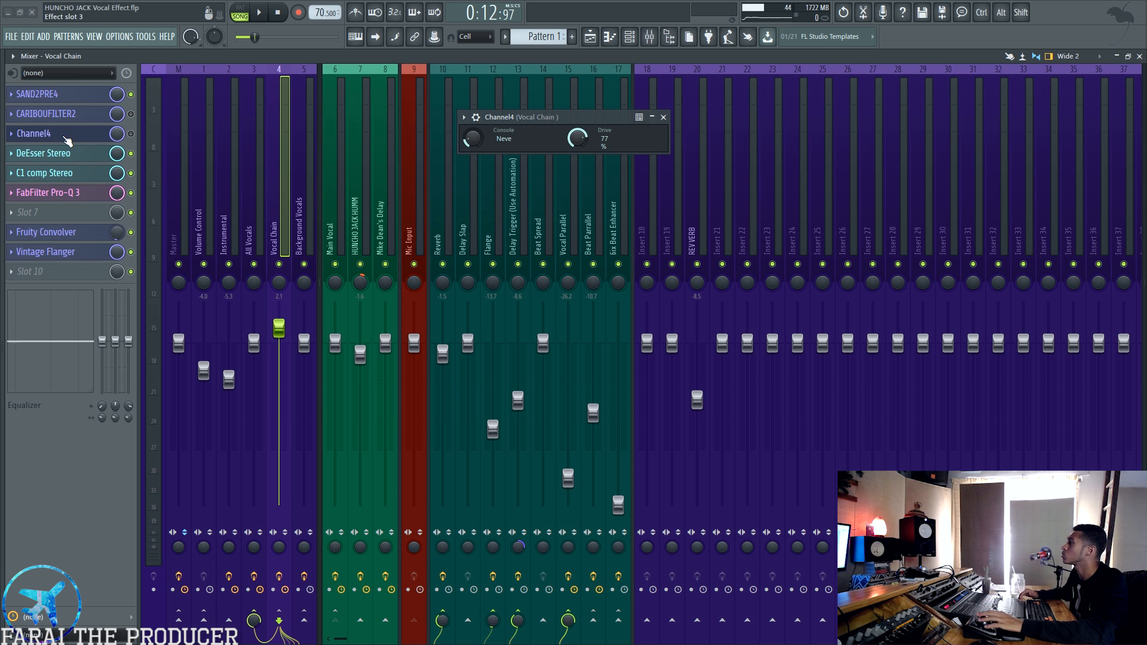
left_click(67, 141)
Open DeEsser Stereo on the Vocal Chain to examine its threshold and frequency, and briefly revisit SAND2PRE4.
left_click(71, 158)
left_click_drag(678, 159, 609, 128)
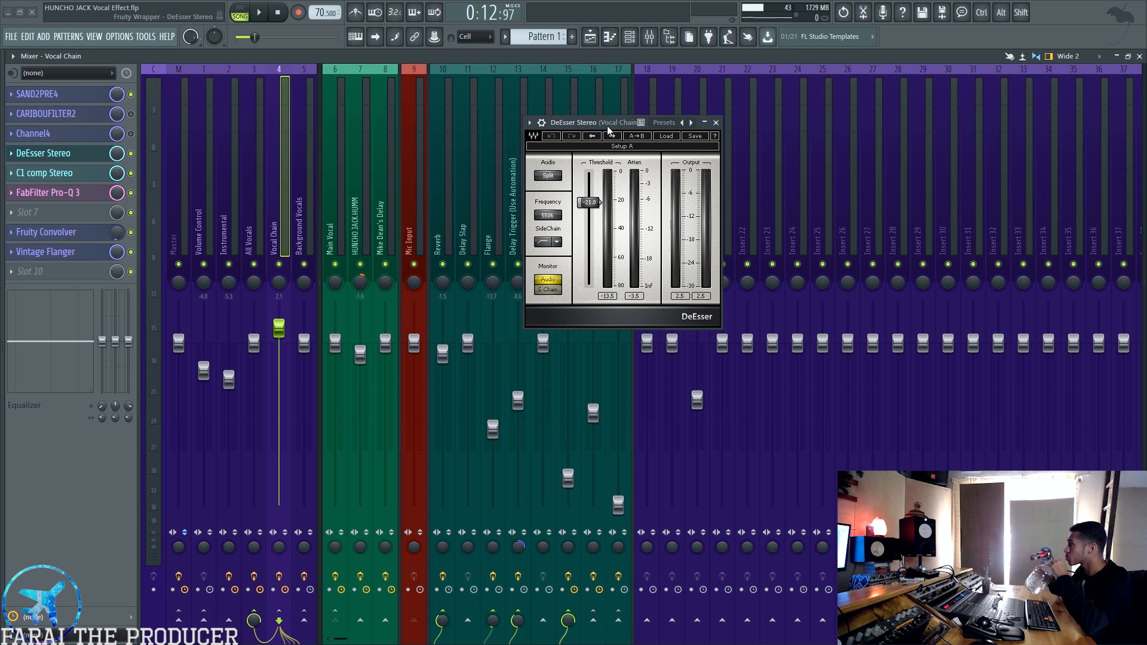
left_click_drag(609, 128, 606, 117)
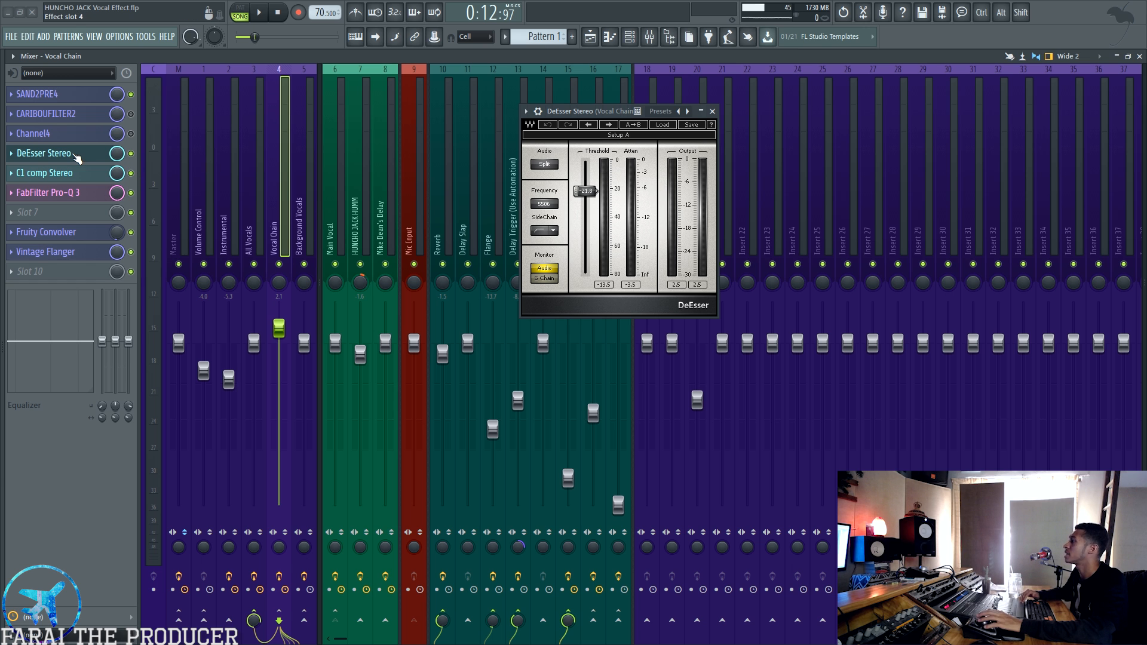
left_click(67, 94)
left_click(67, 95)
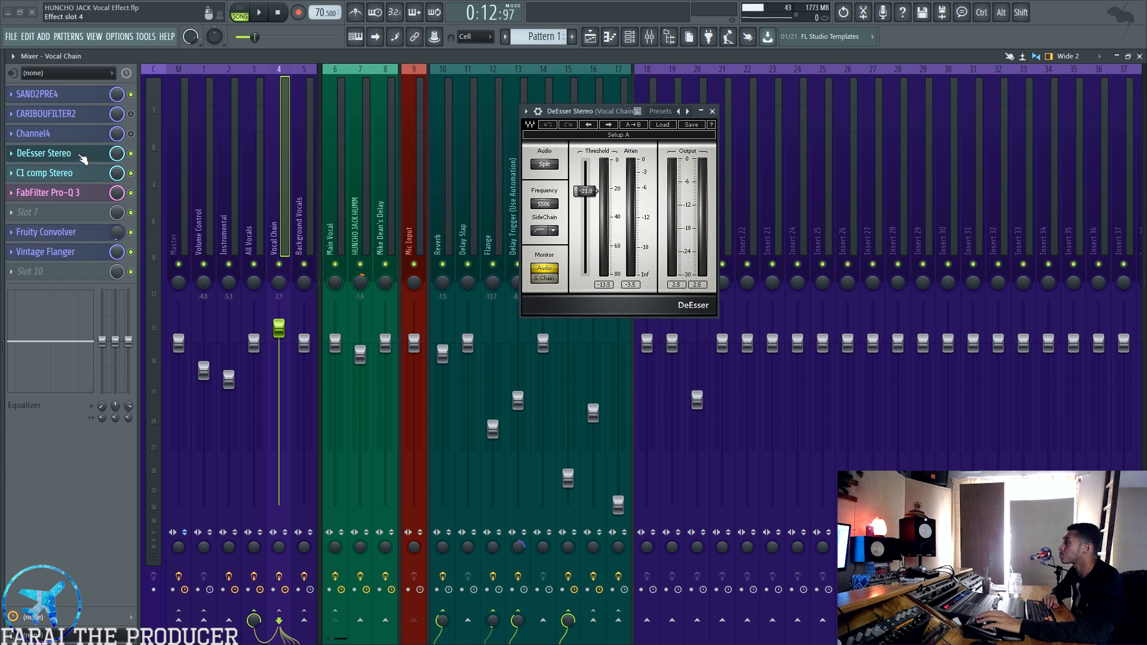
Open C1 comp Stereo alongside the DeEsser and play the song to watch both effects' meters.
left_click(67, 173)
left_click_drag(578, 109, 654, 151)
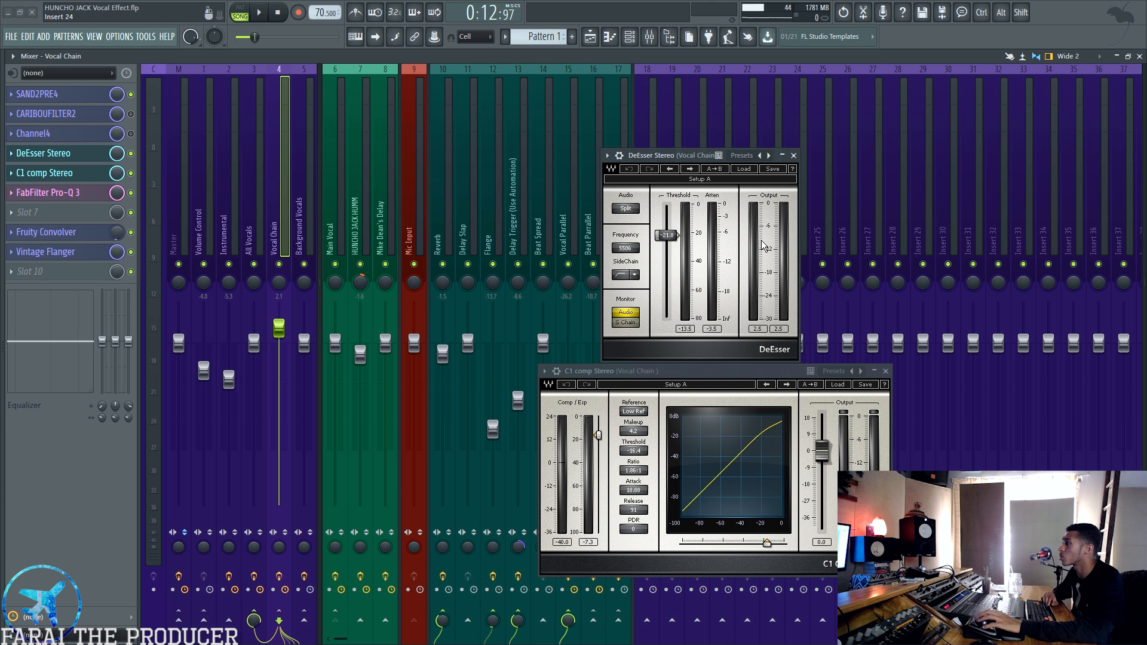
key("space")
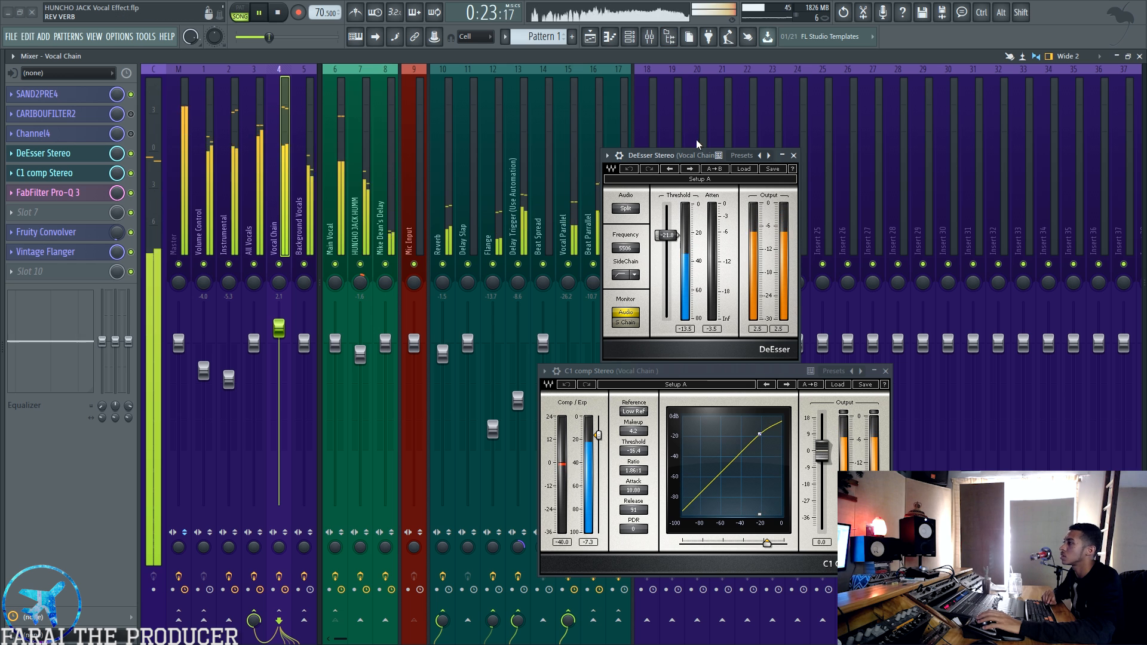
key("space")
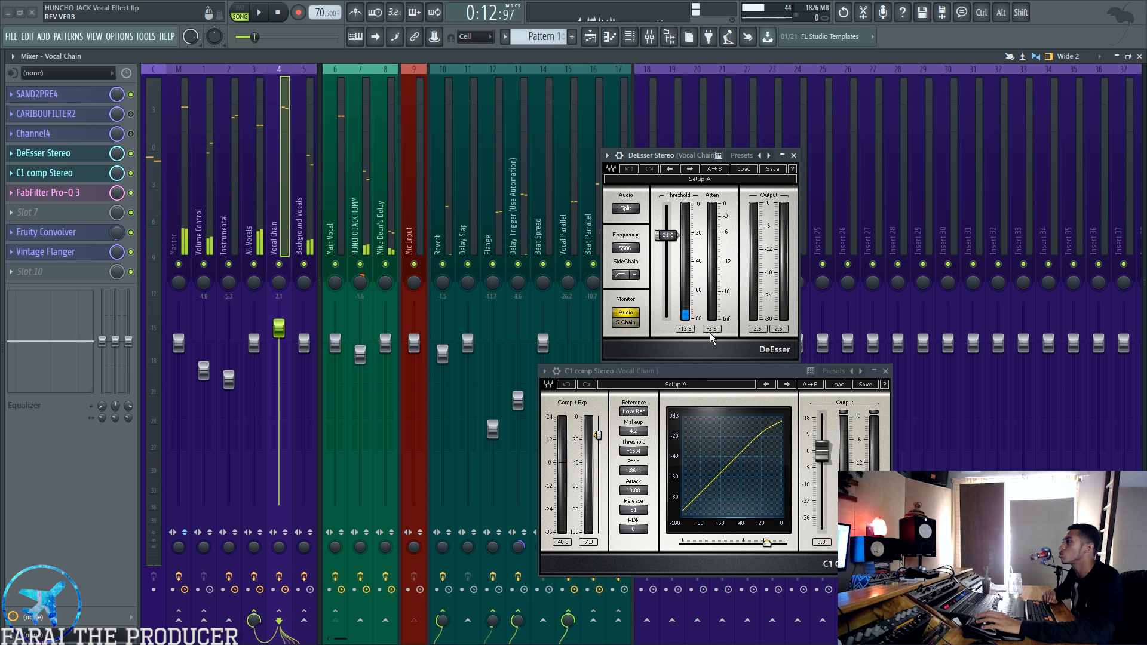
Examine the DeEsser and C1 comp level readings on the stopped song and close both effect windows.
left_click_drag(663, 158, 655, 152)
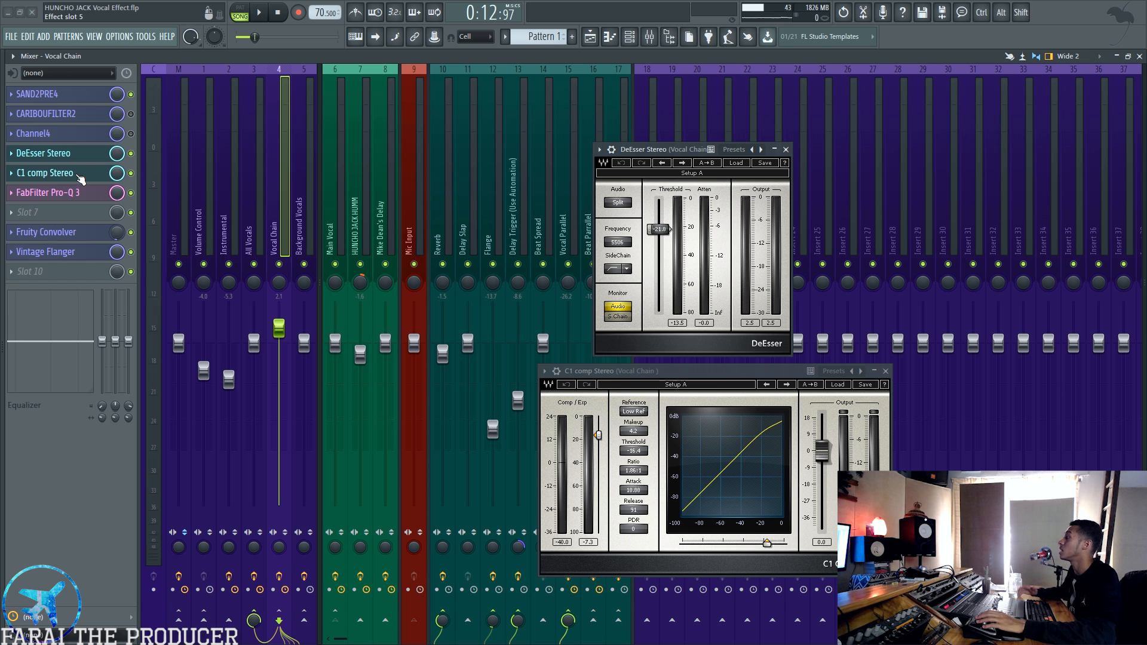
left_click(589, 543)
left_click(886, 371)
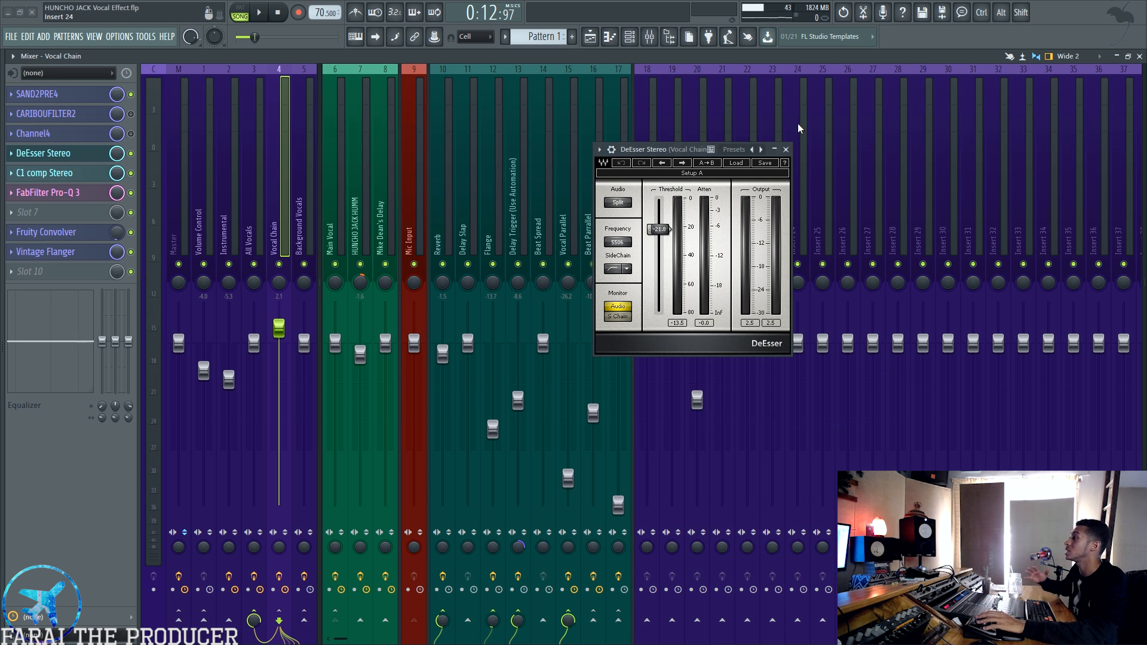
left_click(786, 150)
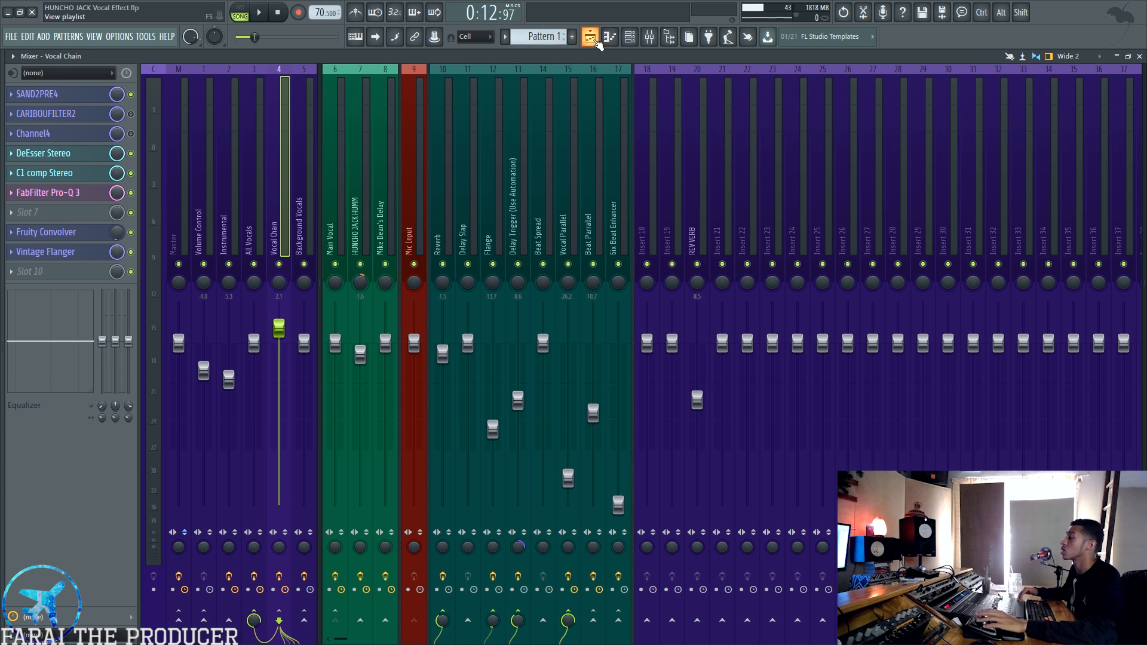
Open the playlist and examine the Main Vocal clips along their track.
left_click(589, 36)
left_click_drag(566, 305, 608, 313)
mouse_move(989, 317)
left_mouse_down()
mouse_move(1020, 309)
mouse_move(1008, 316)
left_mouse_up()
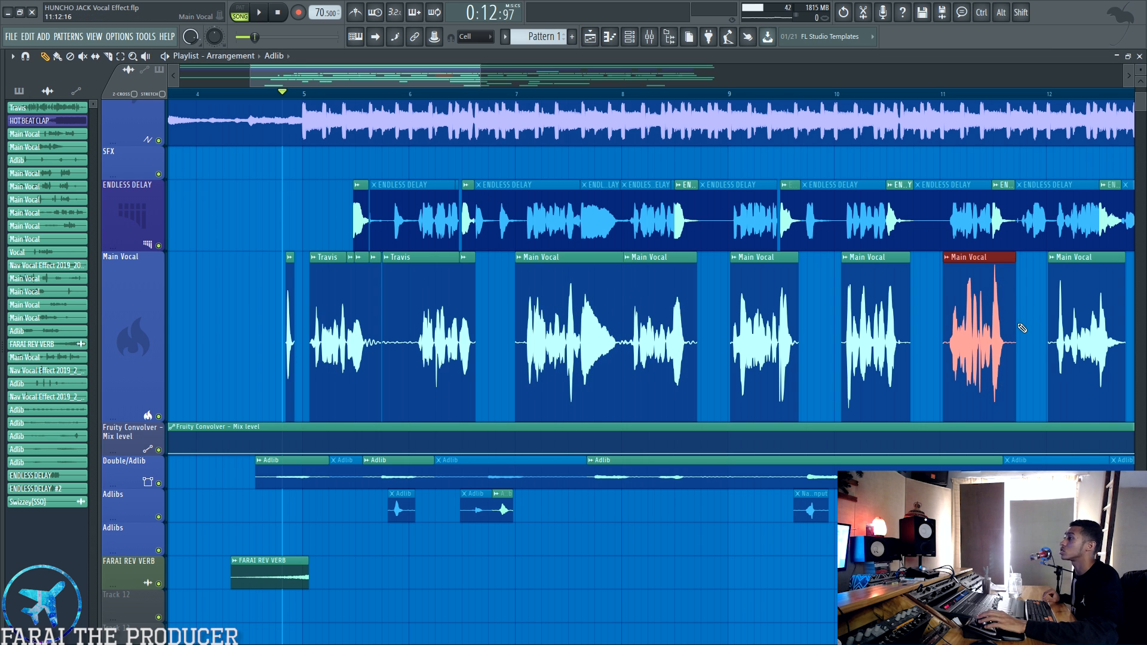
right_click(1026, 332)
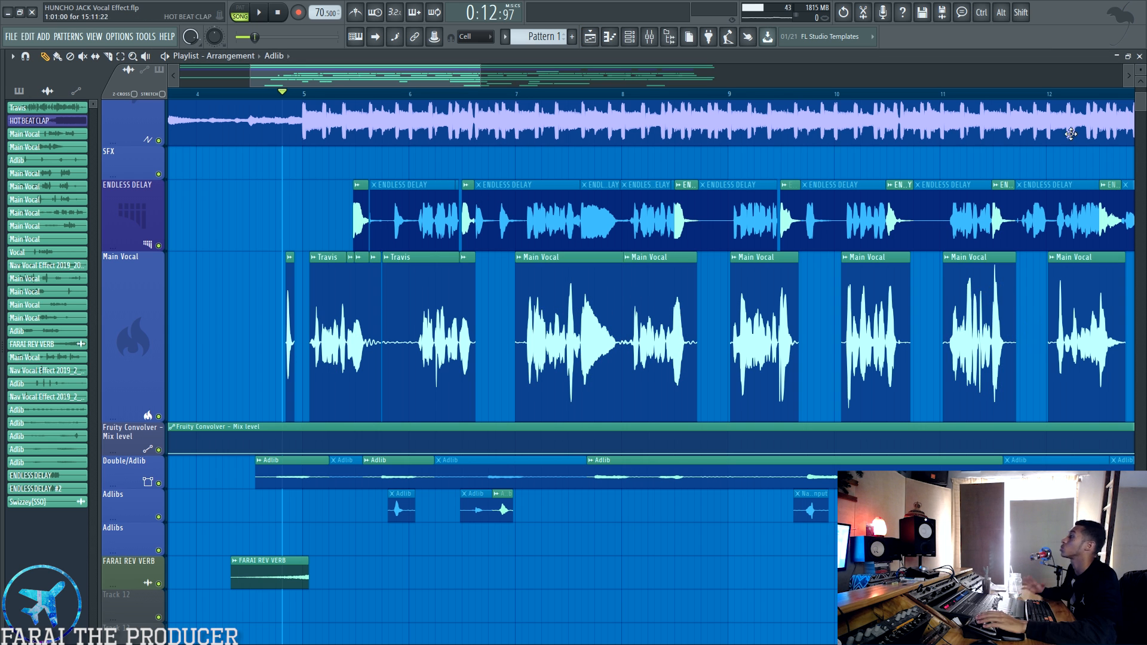
Inspect the Vocal Chain's FabFilter Pro-Q 3 curve in the mixer, trying the 12 dB display range before returning to 30 dB and selecting the 151 Hz band.
left_click(649, 36)
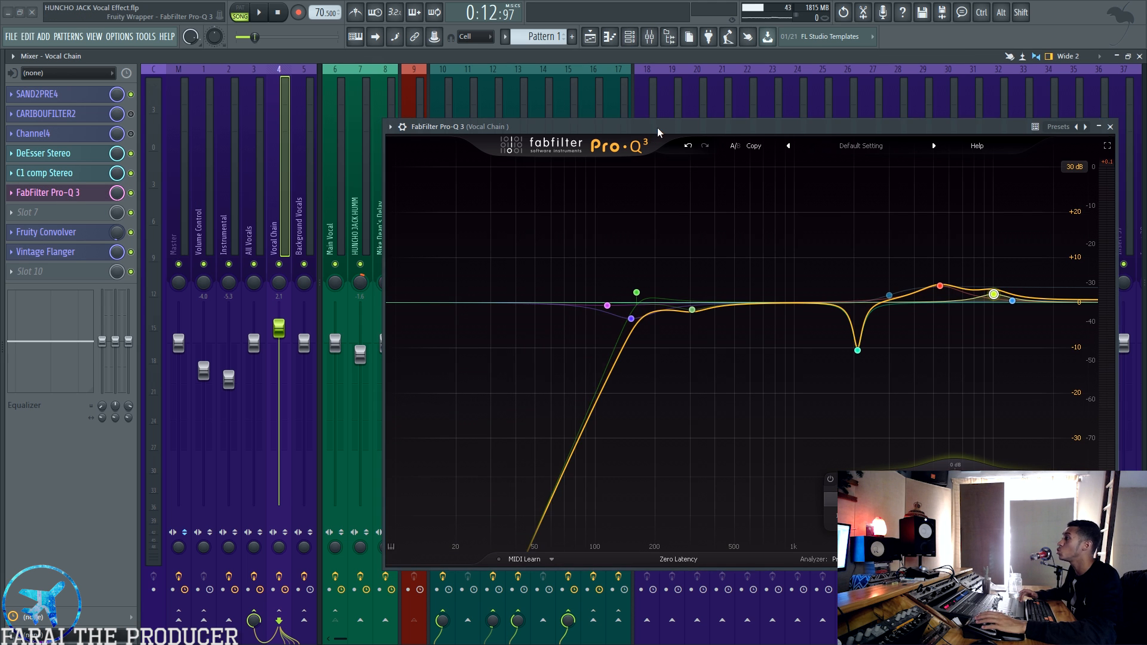
left_click_drag(657, 127, 703, 121)
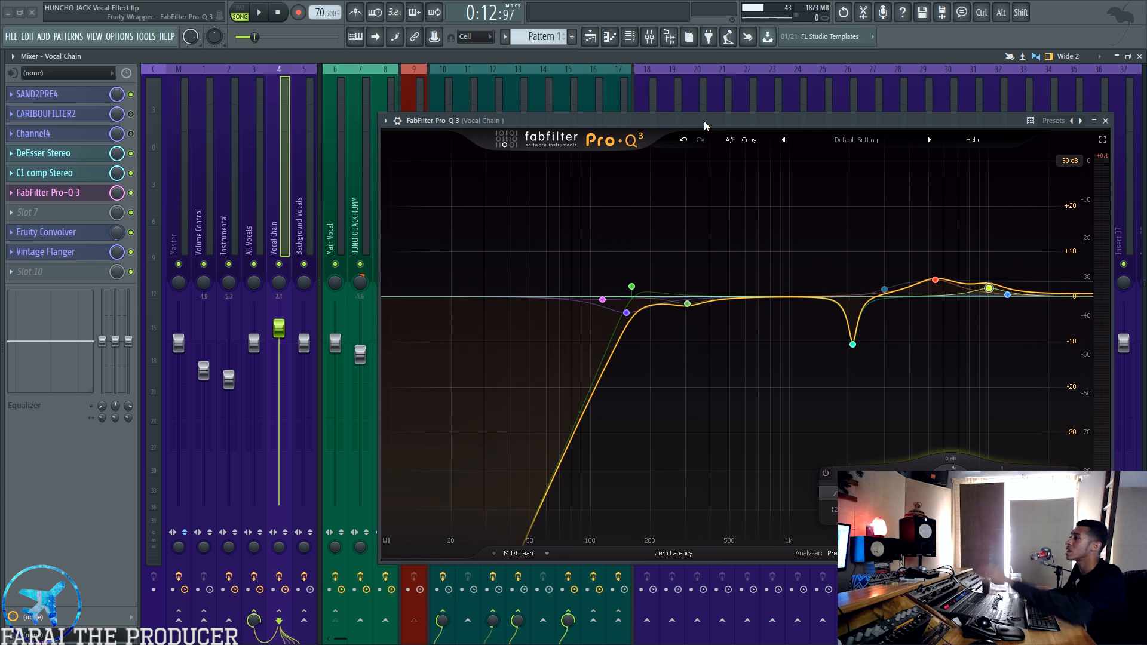
left_click(1070, 162)
left_click(1075, 202)
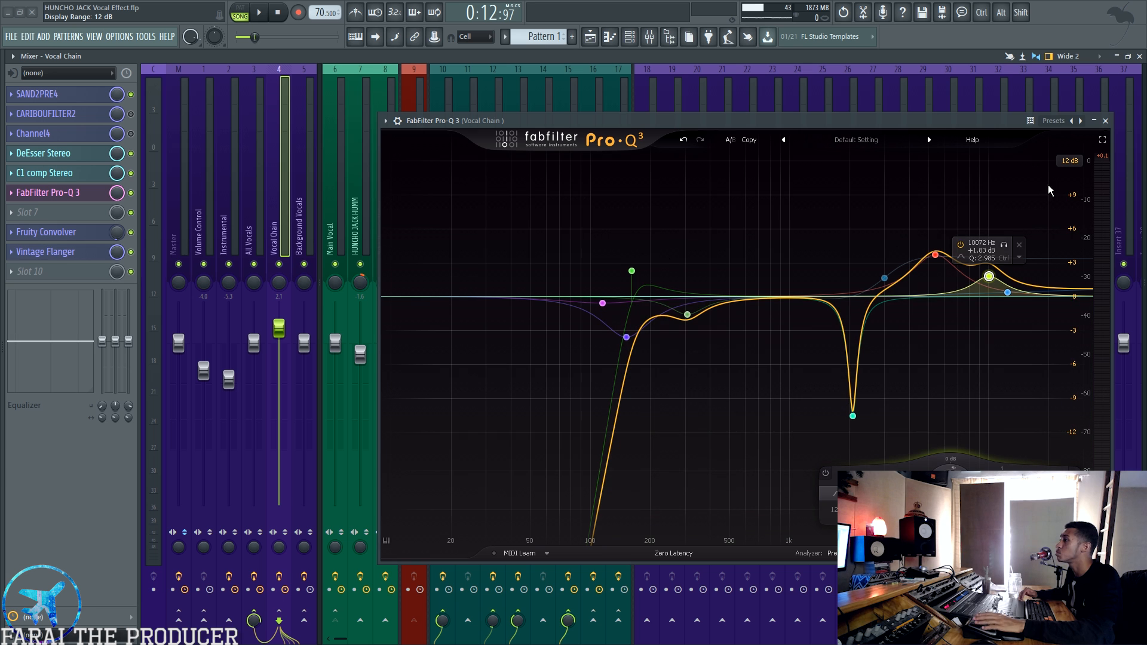
left_click(1070, 161)
left_click(1084, 214)
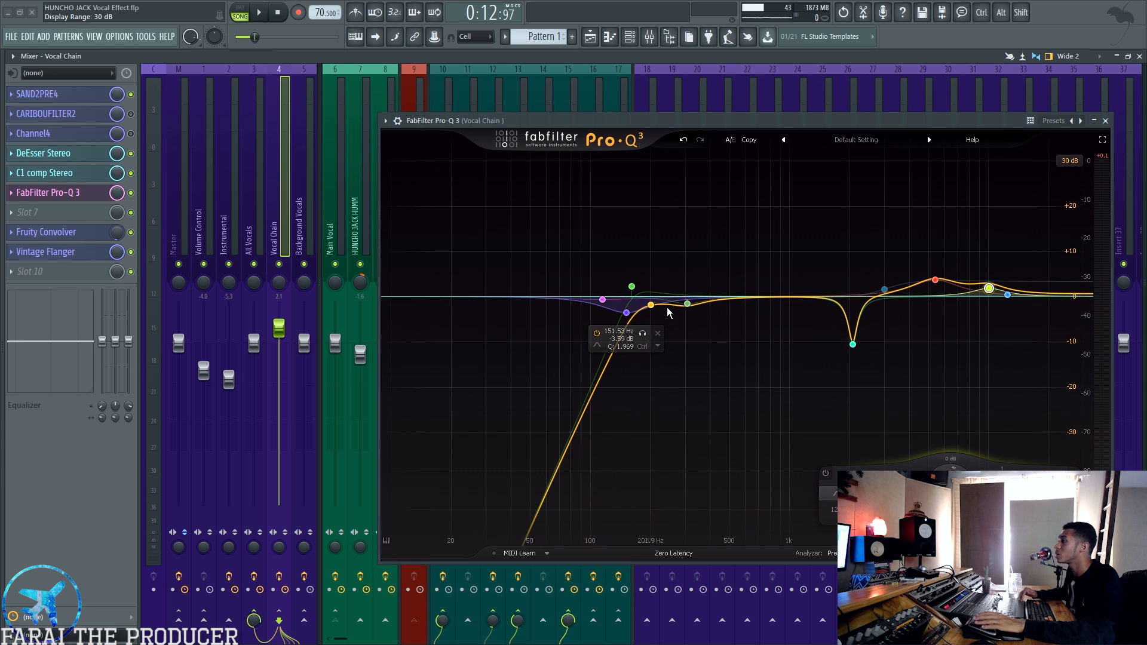
left_click(627, 314)
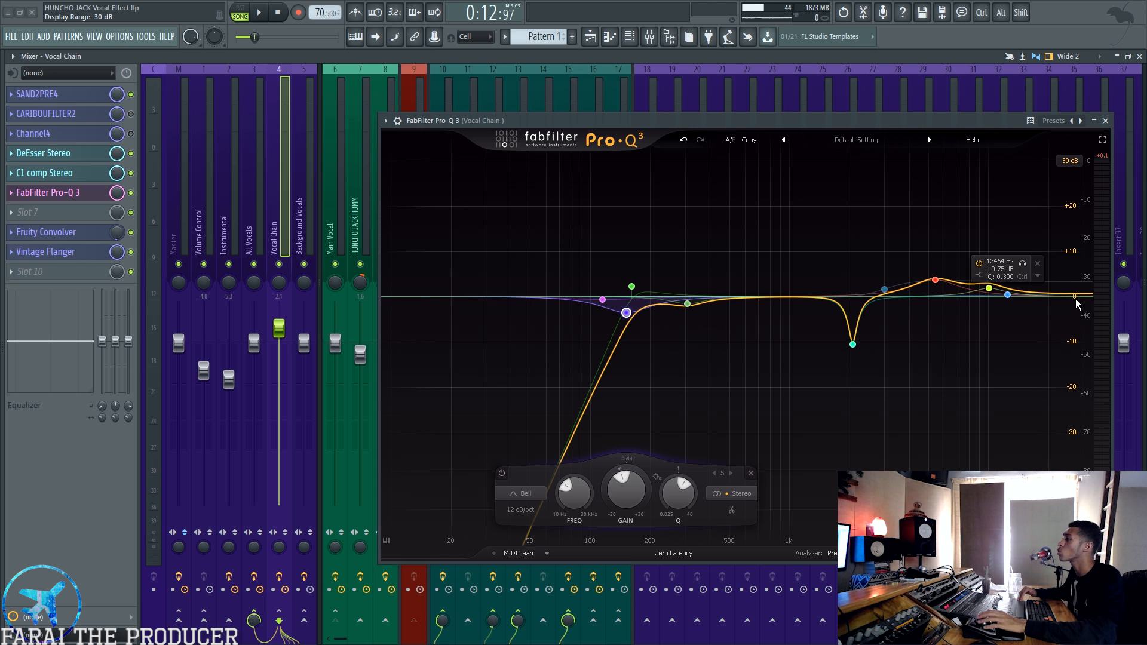
Play the song while boosting the 2 kHz notch band to about +20 dB, and undo the boost.
left_click(852, 332)
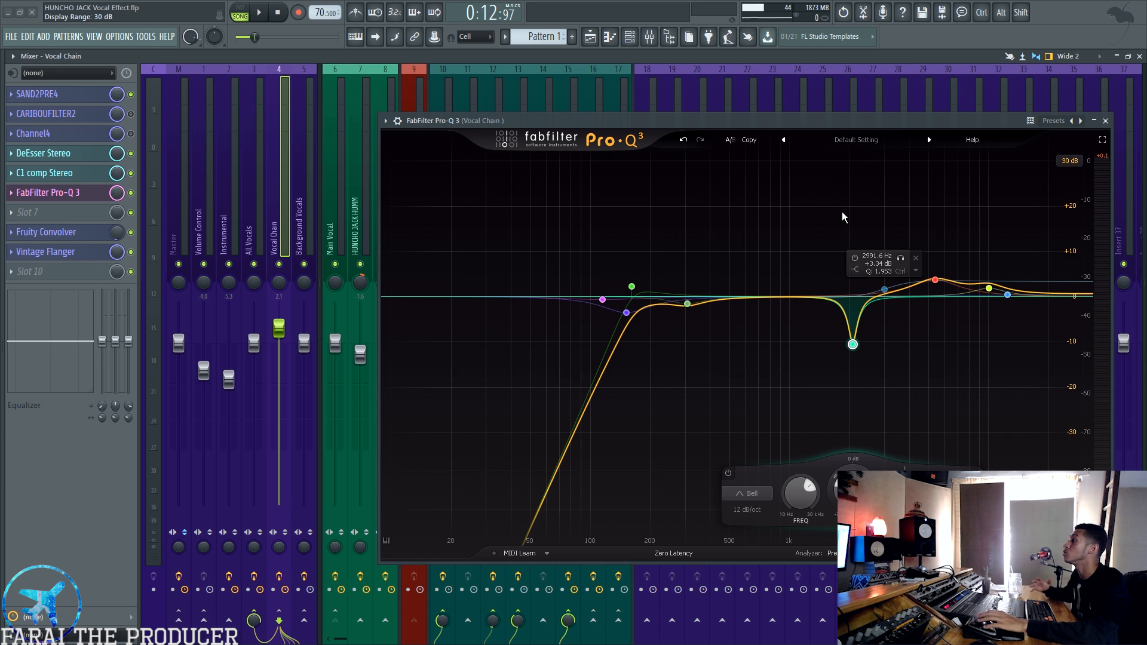
key("space")
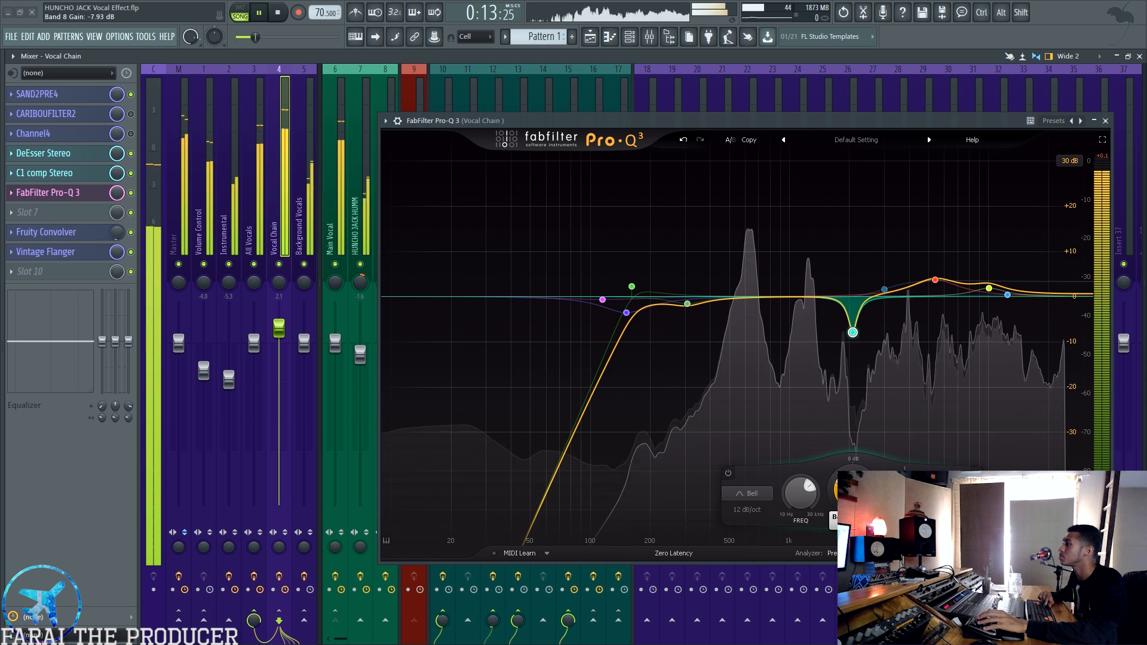
left_click_drag(852, 344, 853, 223)
left_click_drag(811, 402, 807, 393)
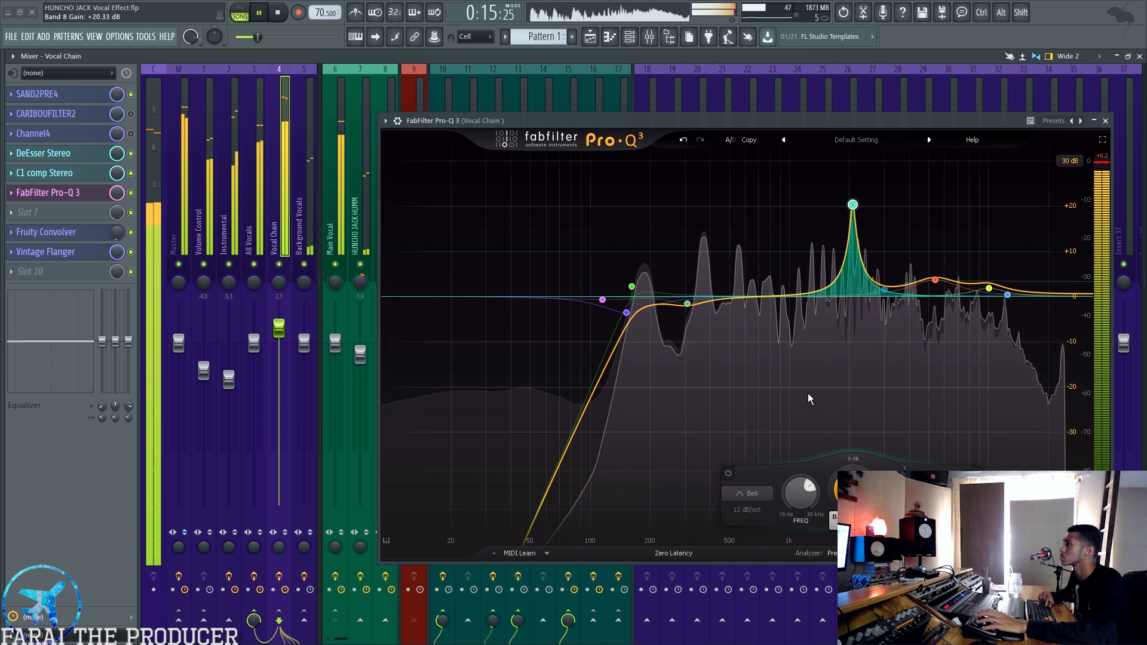
left_click(682, 140)
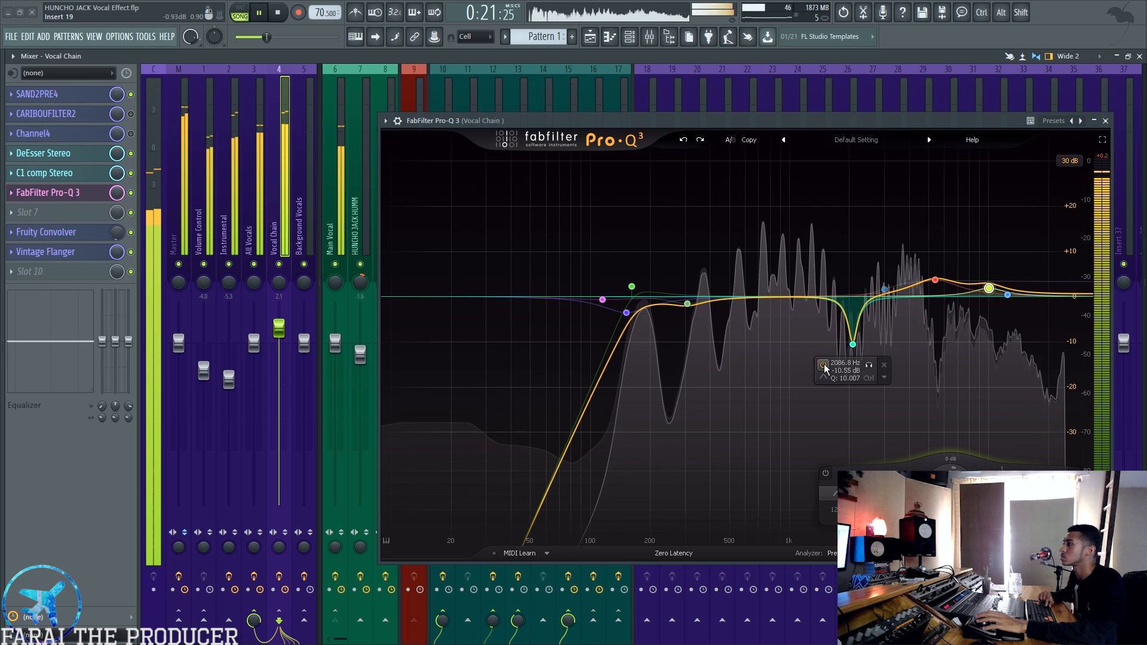
Compare the playing vocal with the 2 kHz notch band disabled and enabled, leave it enabled and stop playback.
left_click(824, 365)
left_click(824, 366)
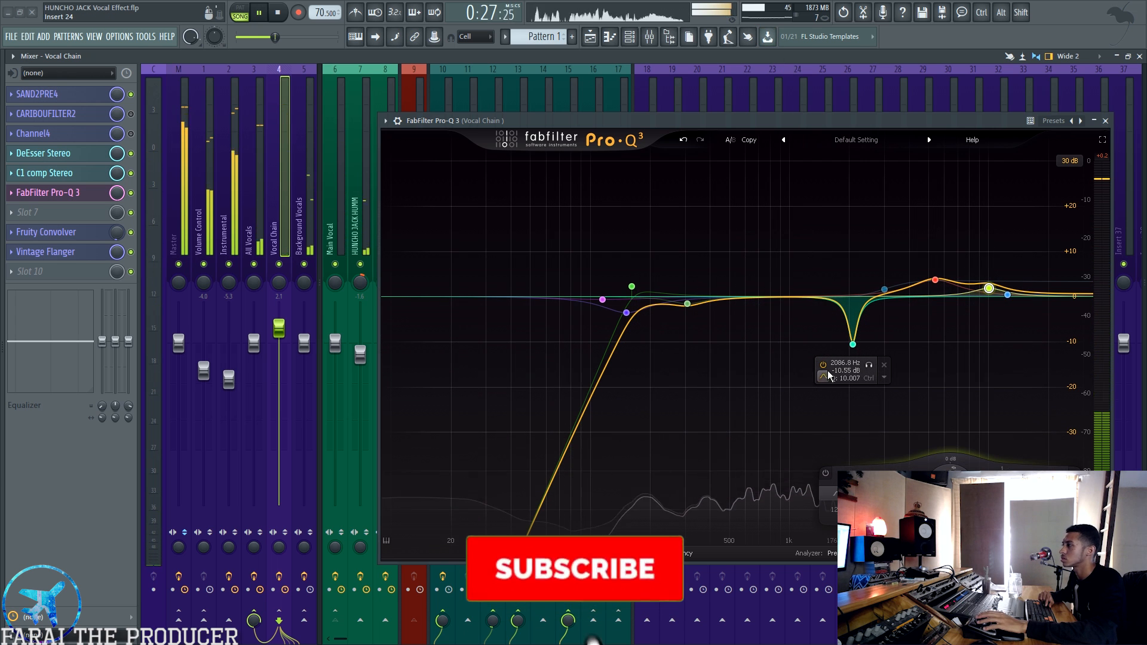
left_click(824, 365)
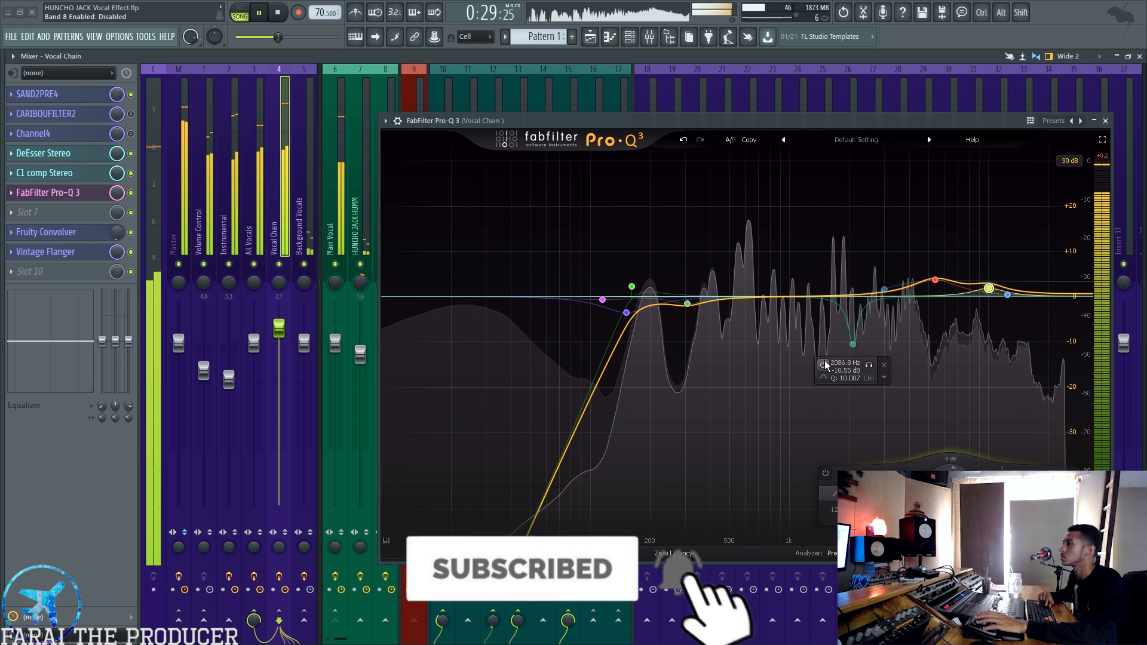
left_click(825, 365)
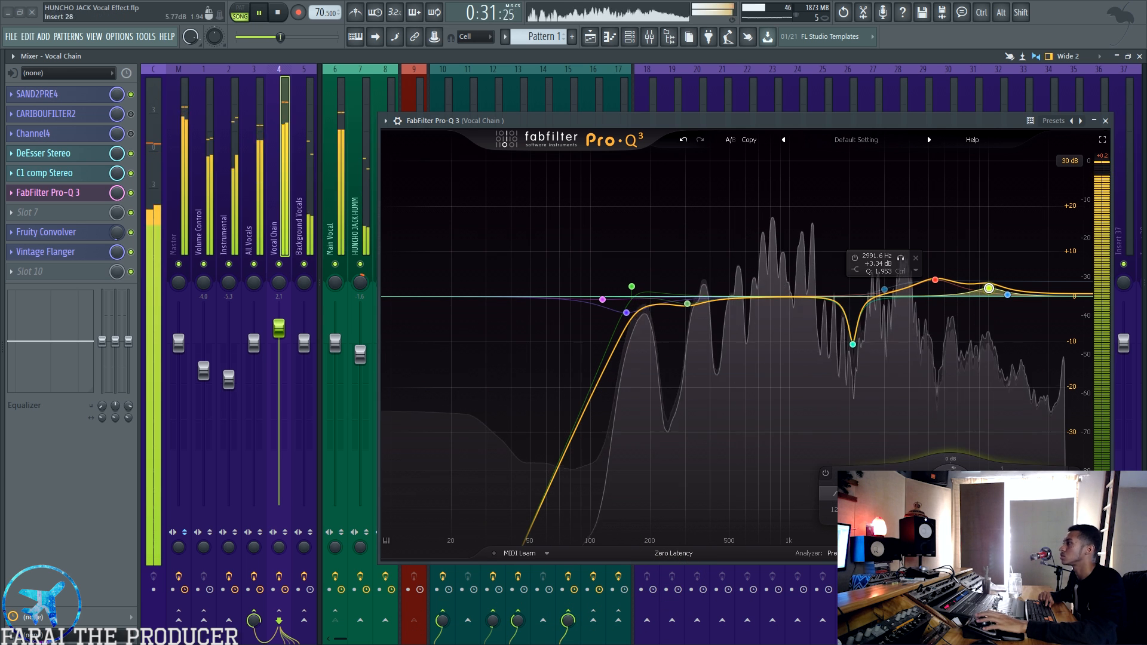
key("space")
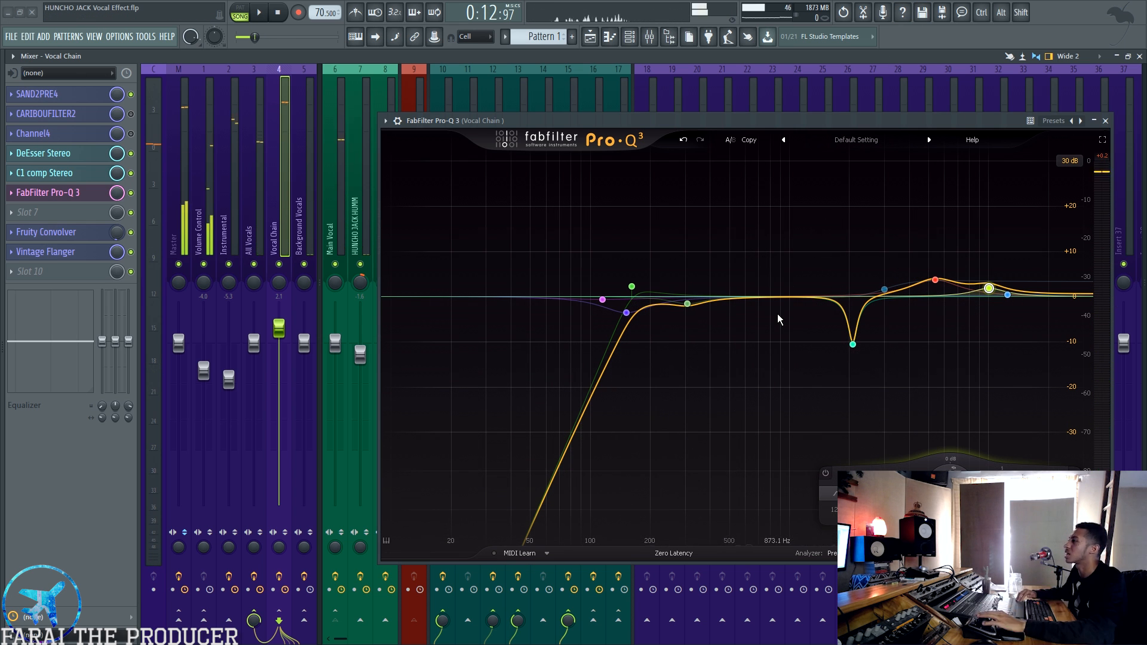
Examine the two upper boost bands, try raising Band 6's gain to +4 dB, and undo the change.
left_click_drag(856, 117, 835, 116)
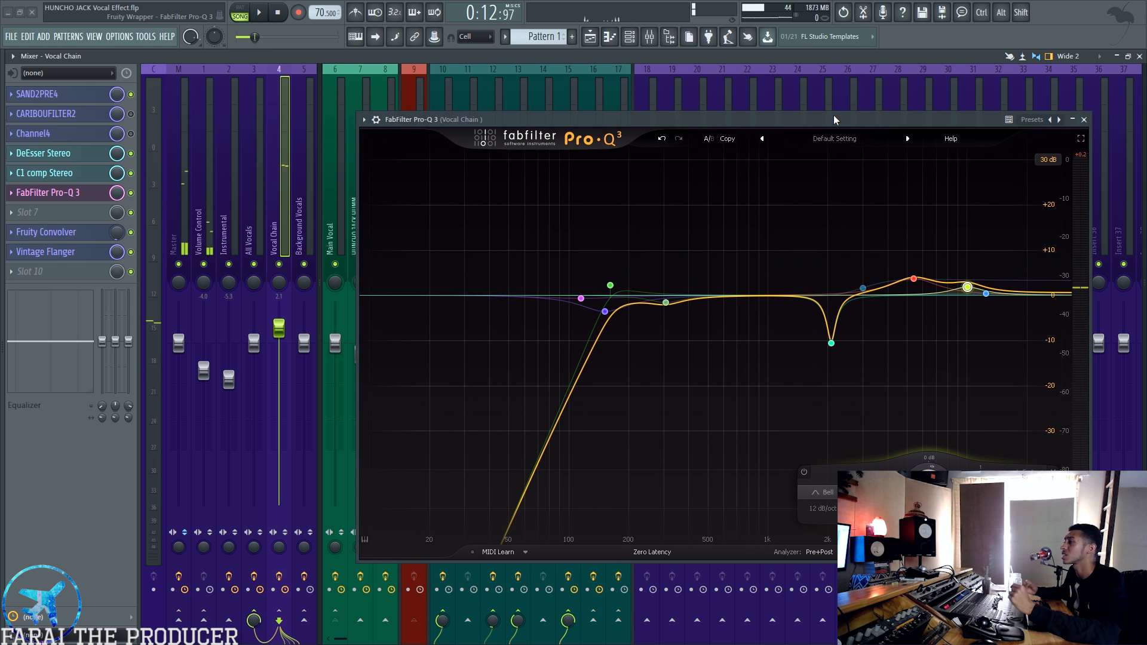
left_click(914, 280)
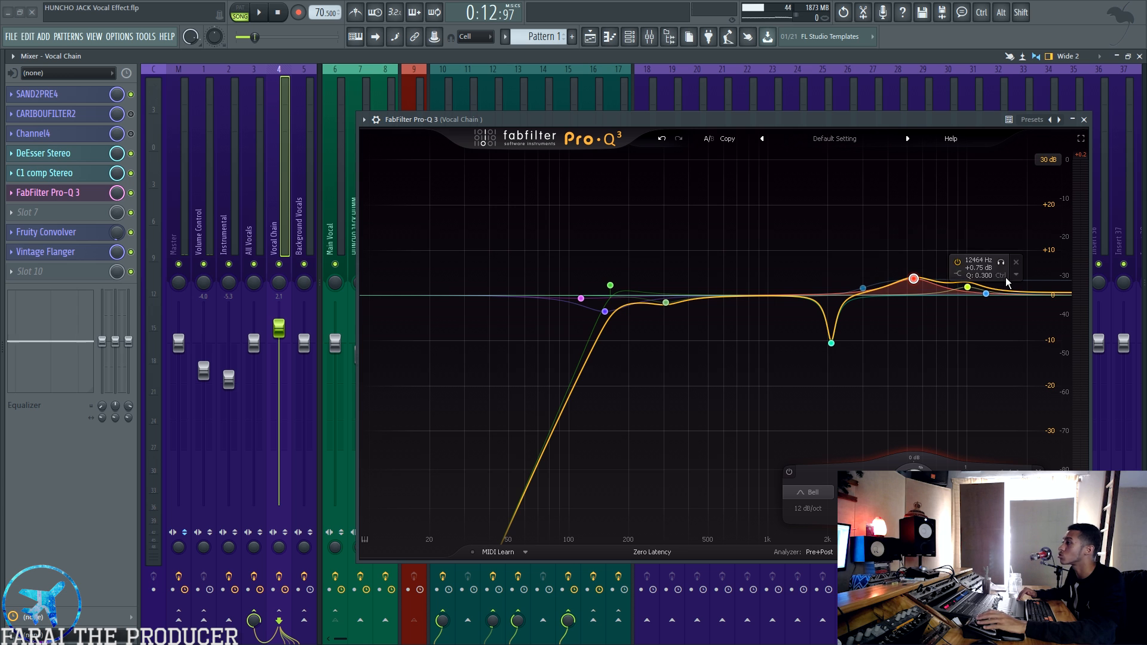
left_click(967, 287)
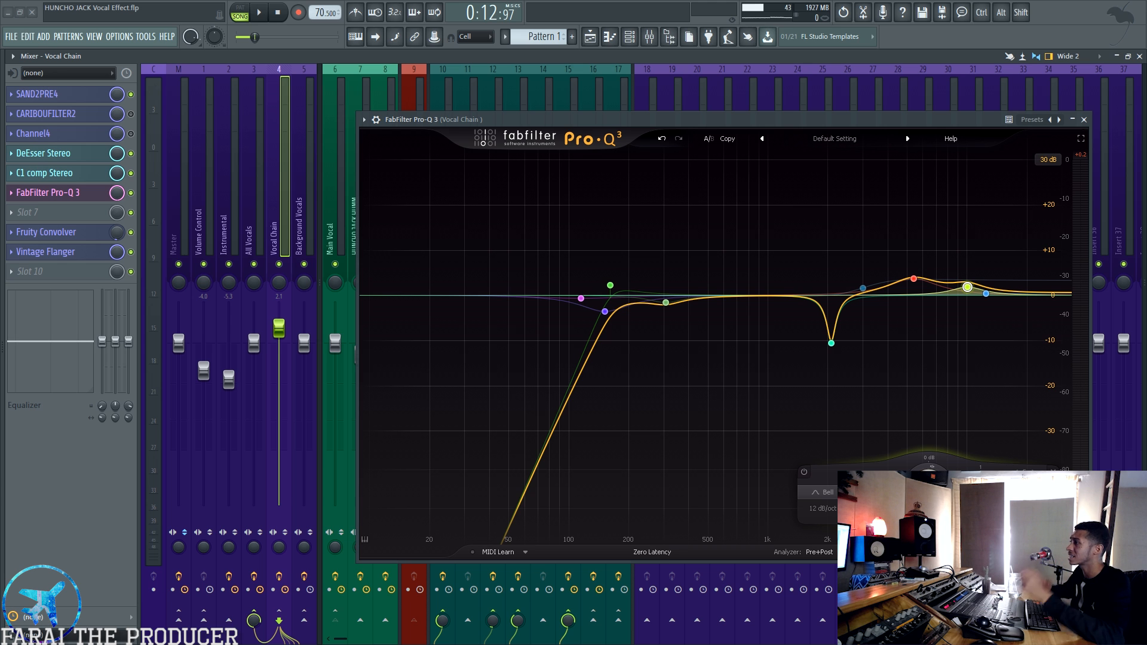
left_click_drag(968, 288, 967, 277)
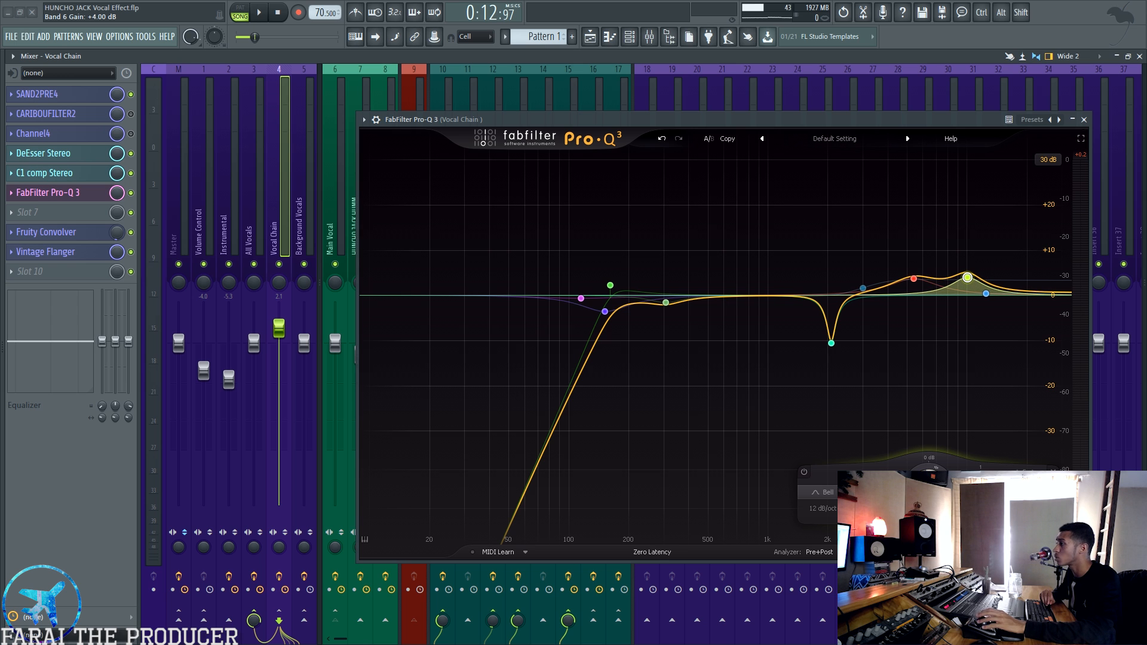
left_click(662, 138)
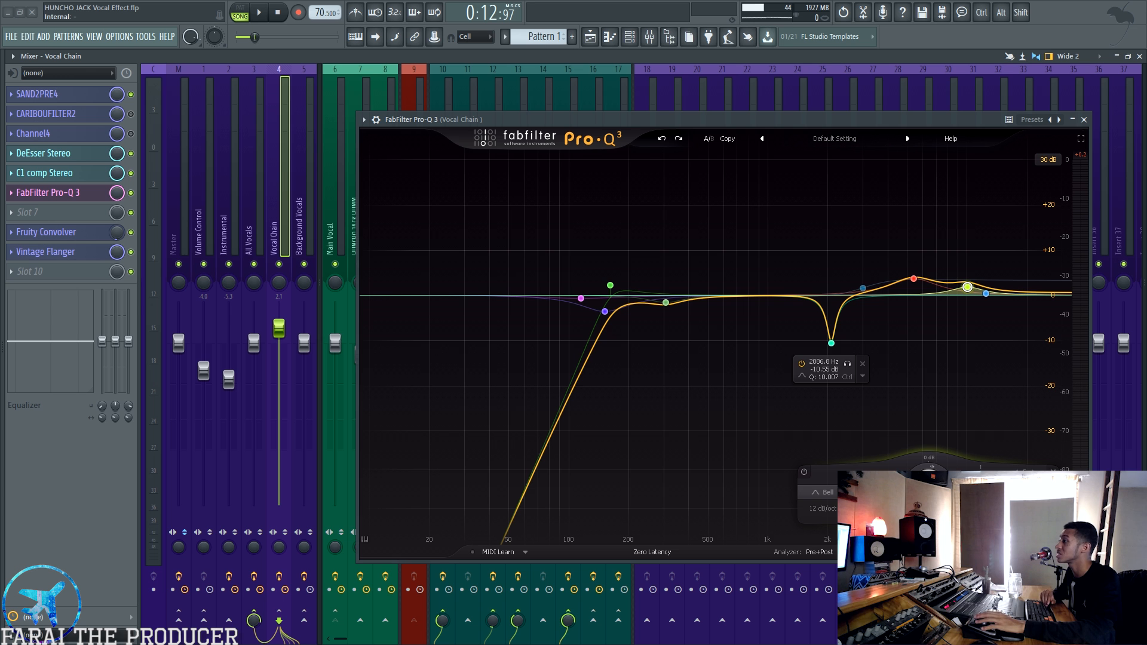
Switch to the playlist, move the EQ window off the clips, and play the song from bar 11.
left_click(590, 36)
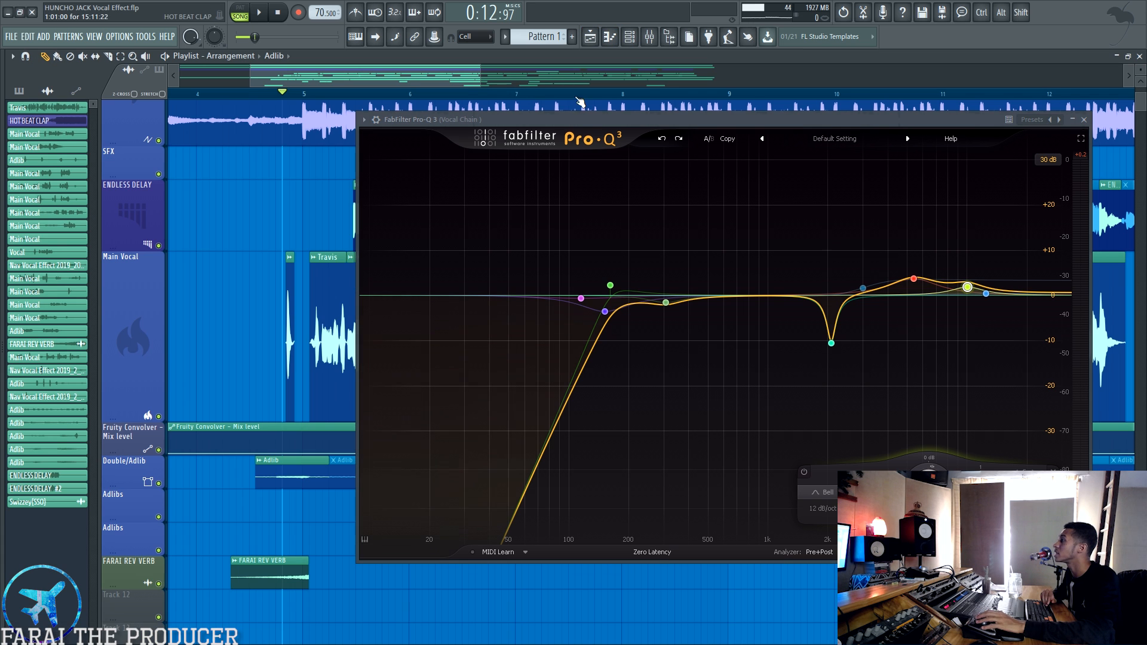
left_click_drag(547, 118, 550, 311)
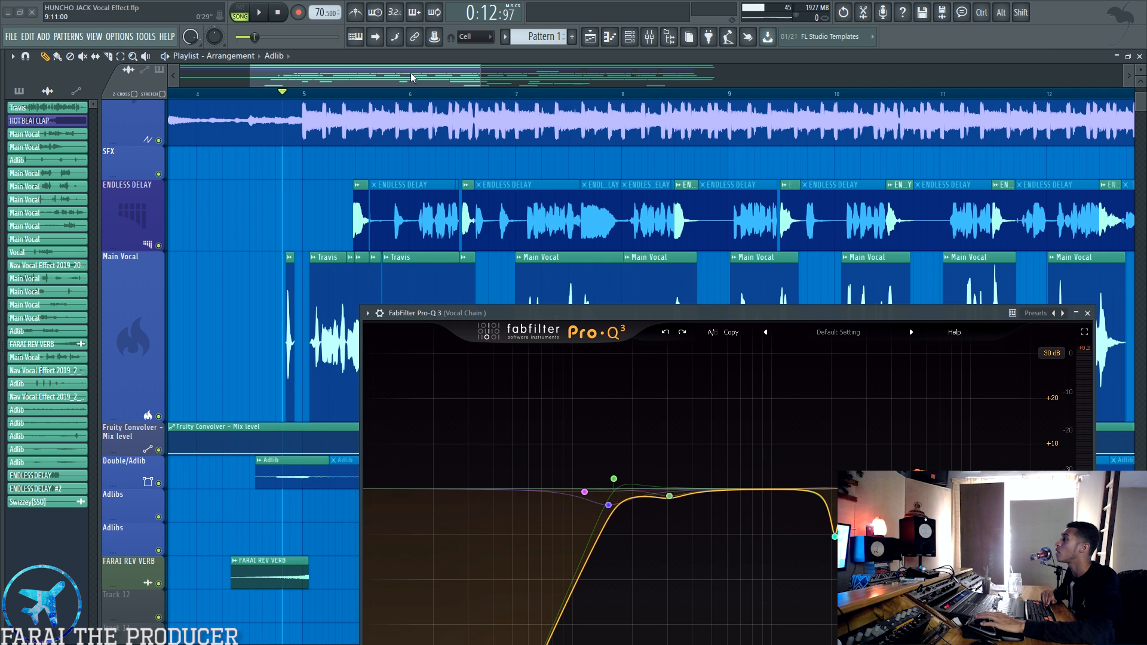
left_click_drag(411, 77, 511, 78)
left_click(529, 93)
key("space")
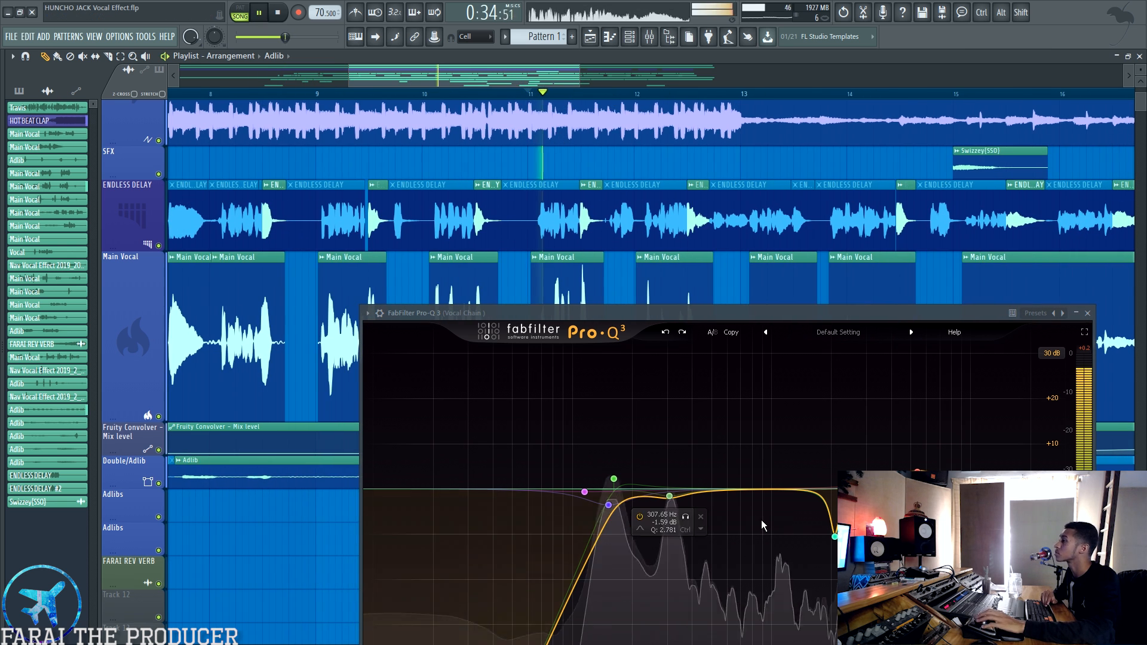
Raise Band 6's gain to about +10 dB while auditioning the song from bar 11, and undo the boost.
left_click_drag(761, 313, 683, 242)
key("space")
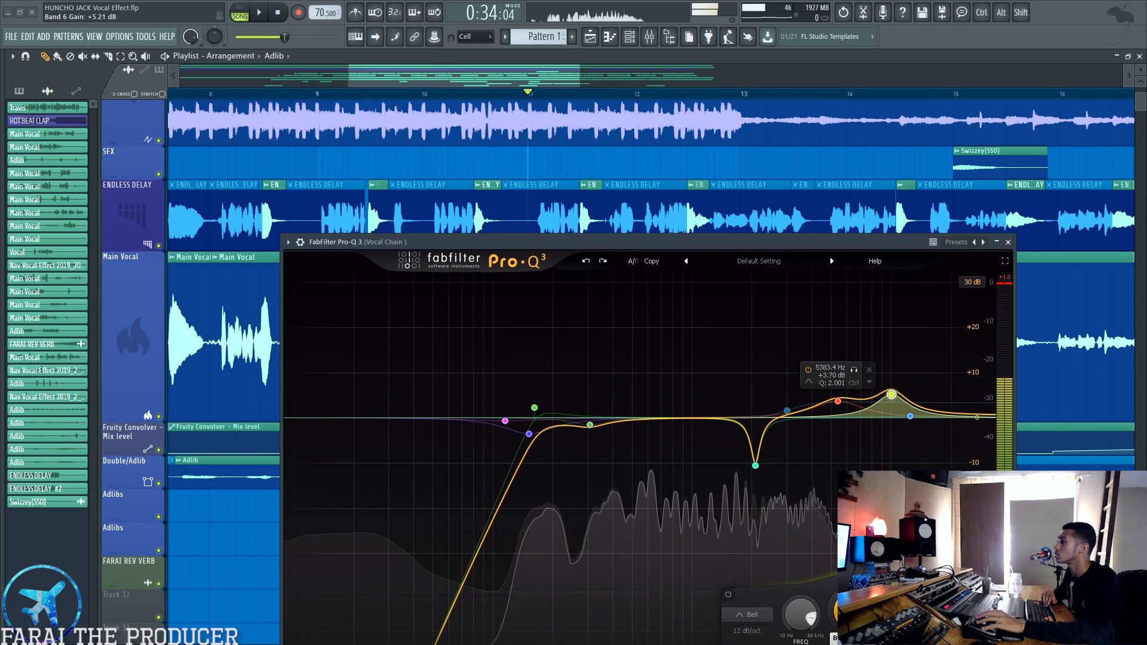
key("space")
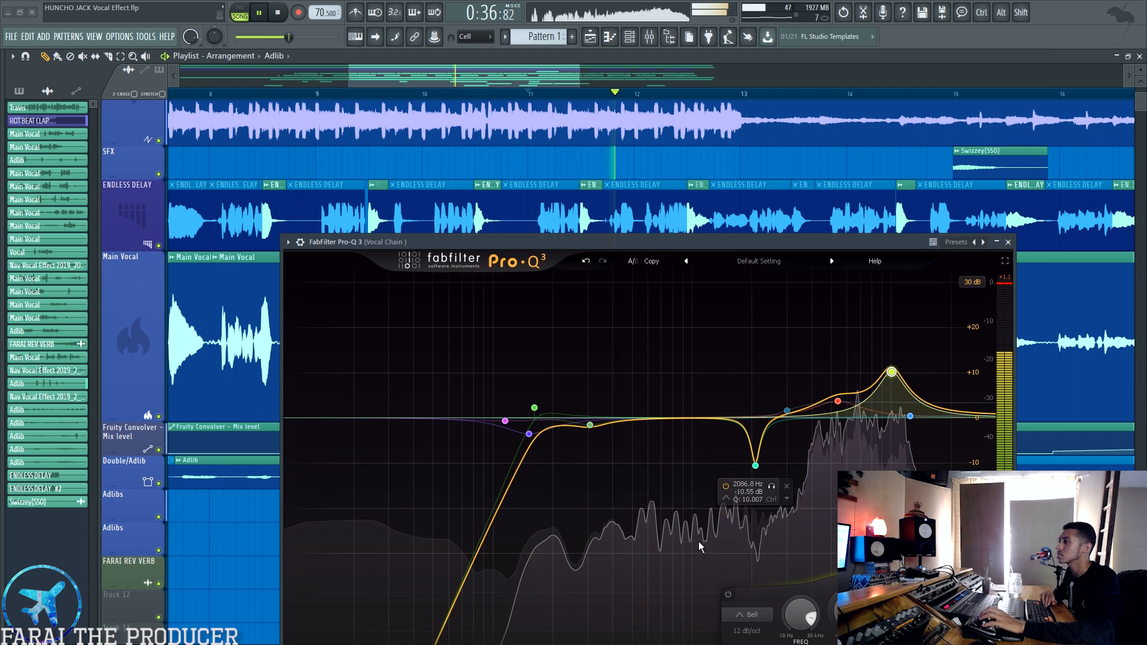
key("space")
left_click(586, 261)
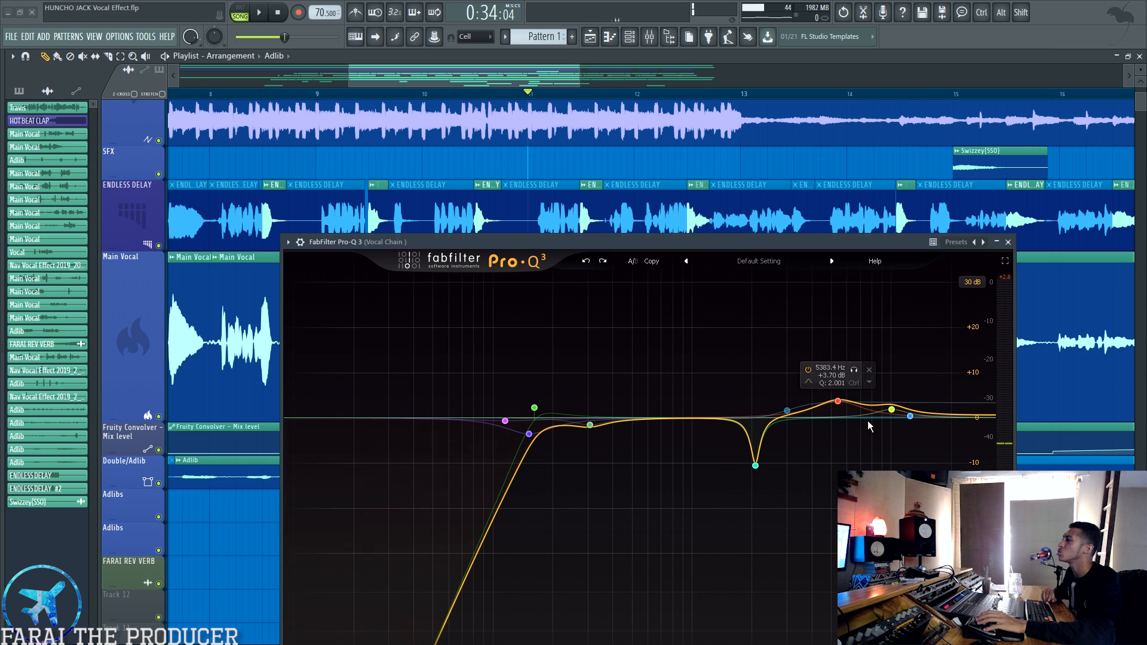
Play the vocal from bar 11 with the original Pro-Q 3 curve, watch its spectrum, and stop playback.
mouse_move(892, 411)
key("space")
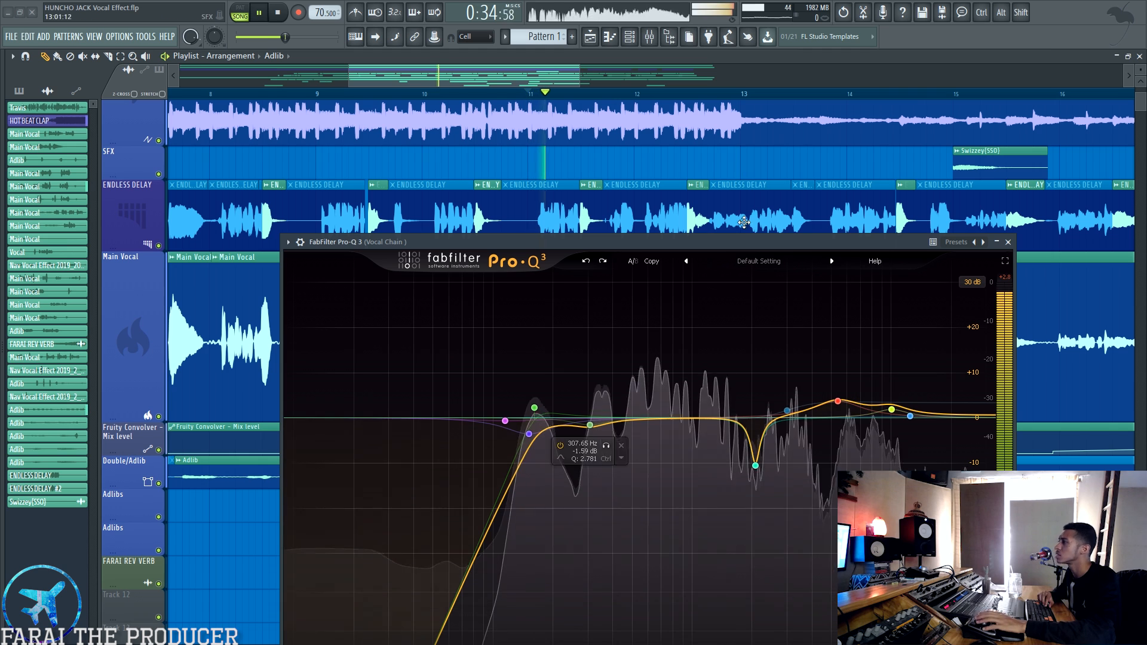
mouse_move(788, 411)
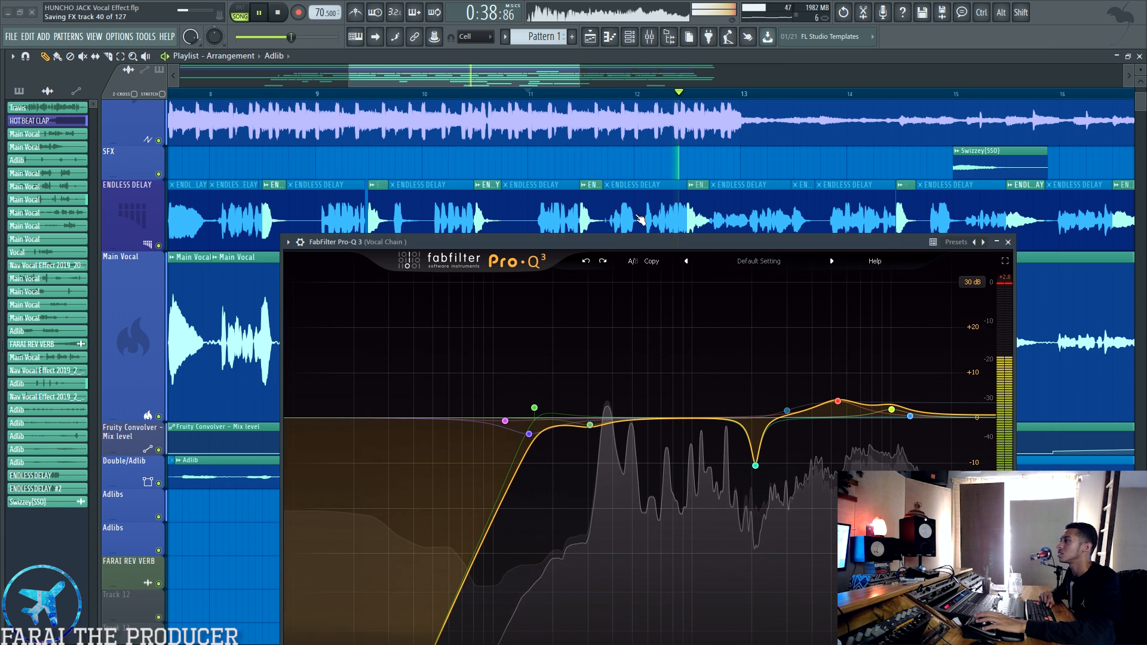
key("space")
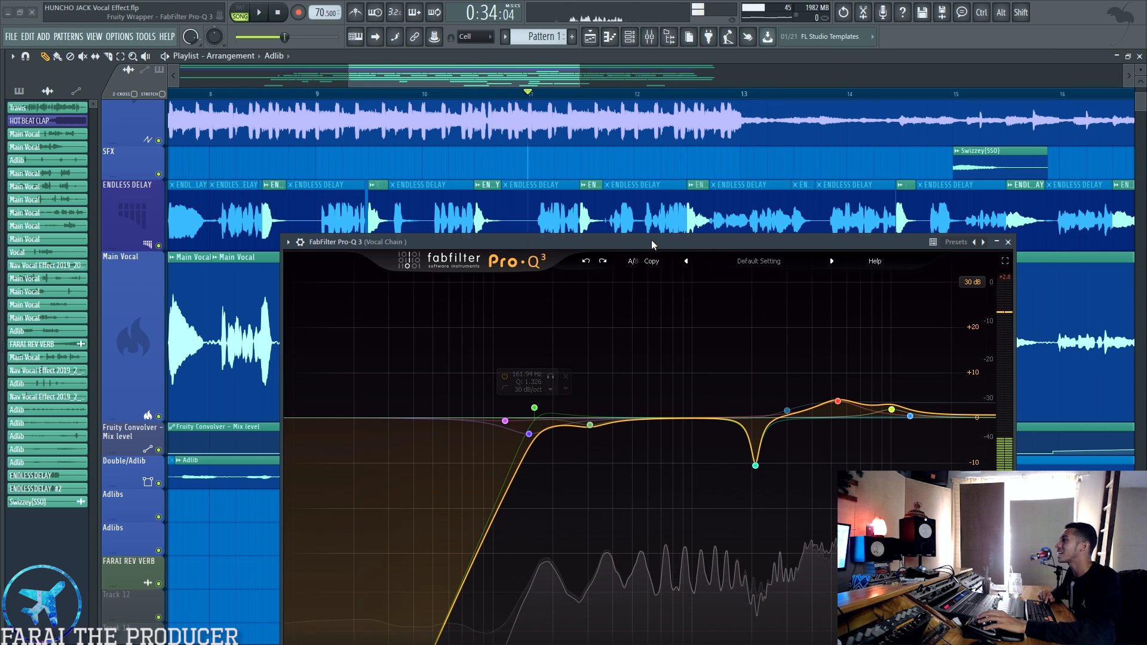
Return to the mixer, review the Vocal Chain's Pro-Q 3 curve again, and close the EQ window.
left_click_drag(652, 243, 609, 114)
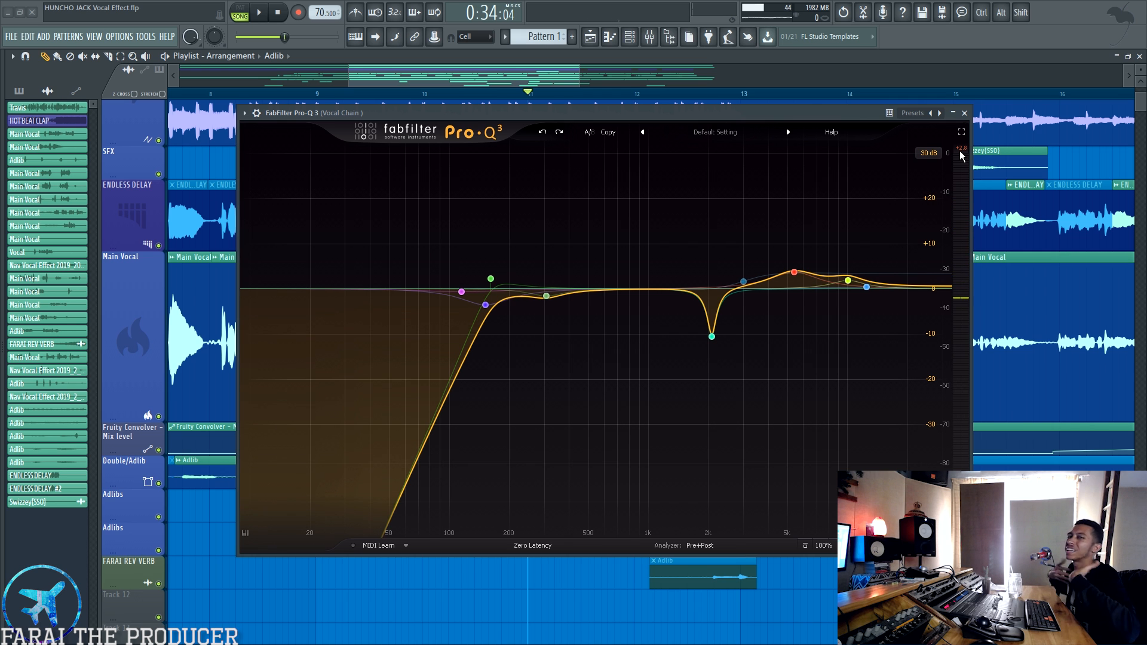
left_click(963, 114)
left_click(649, 37)
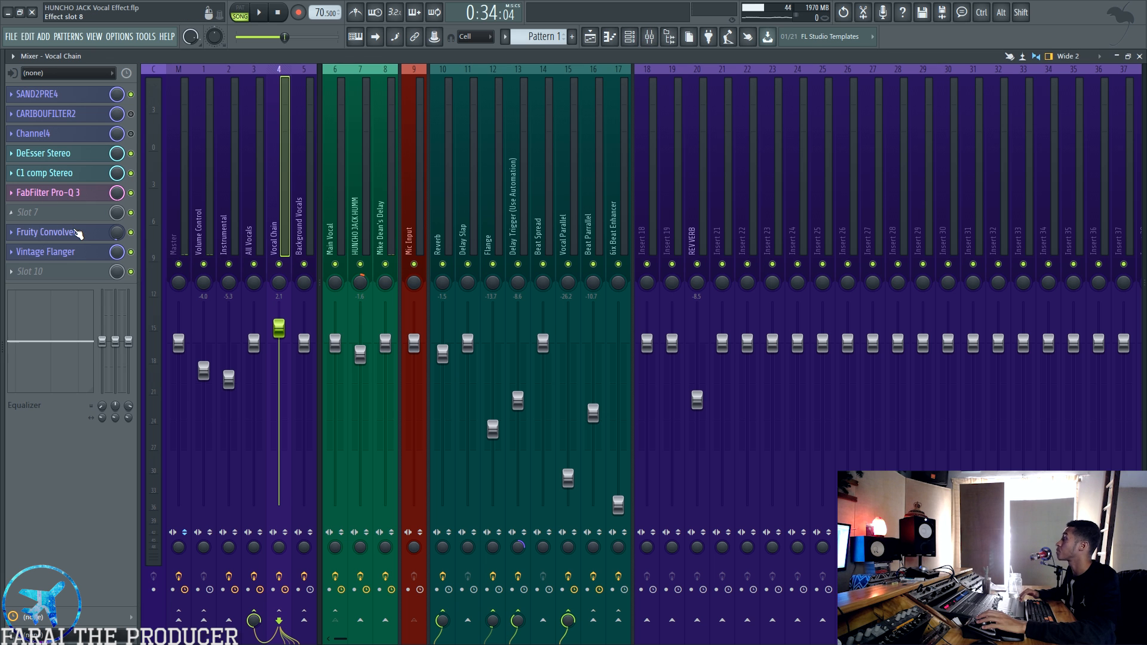
left_click(70, 199)
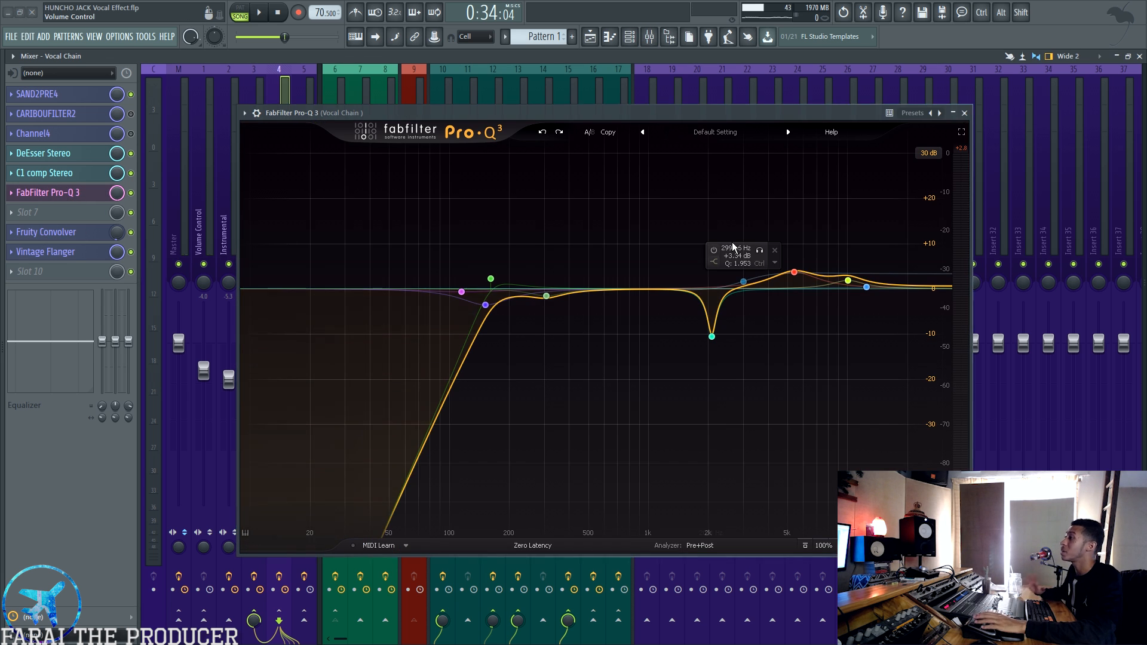
left_click(964, 114)
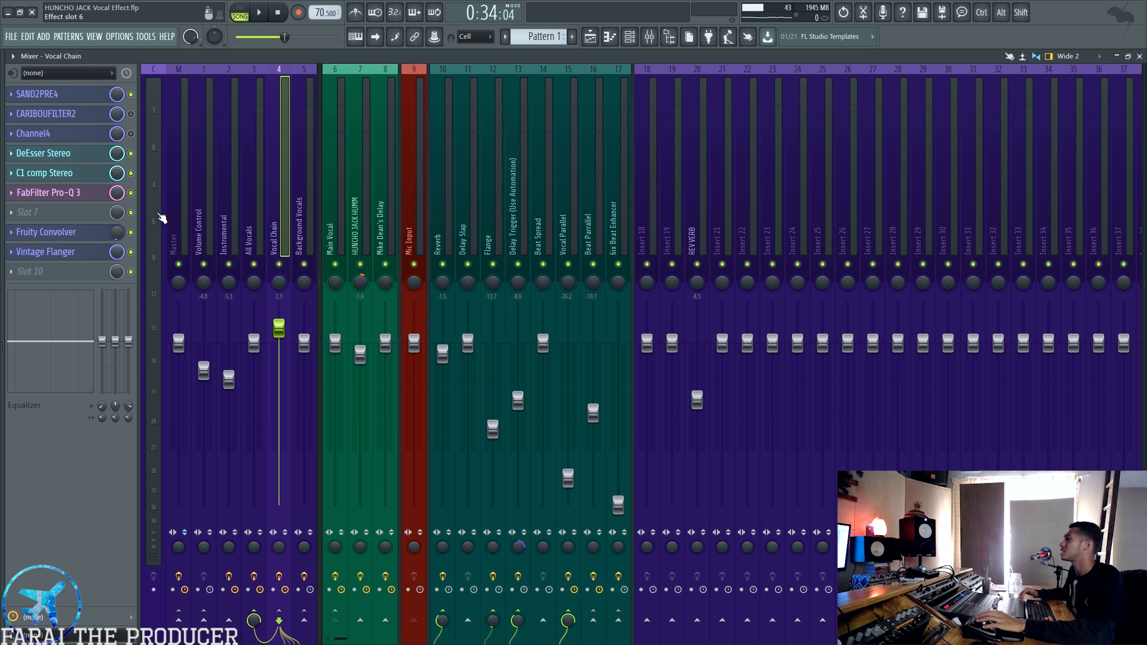
left_click(70, 194)
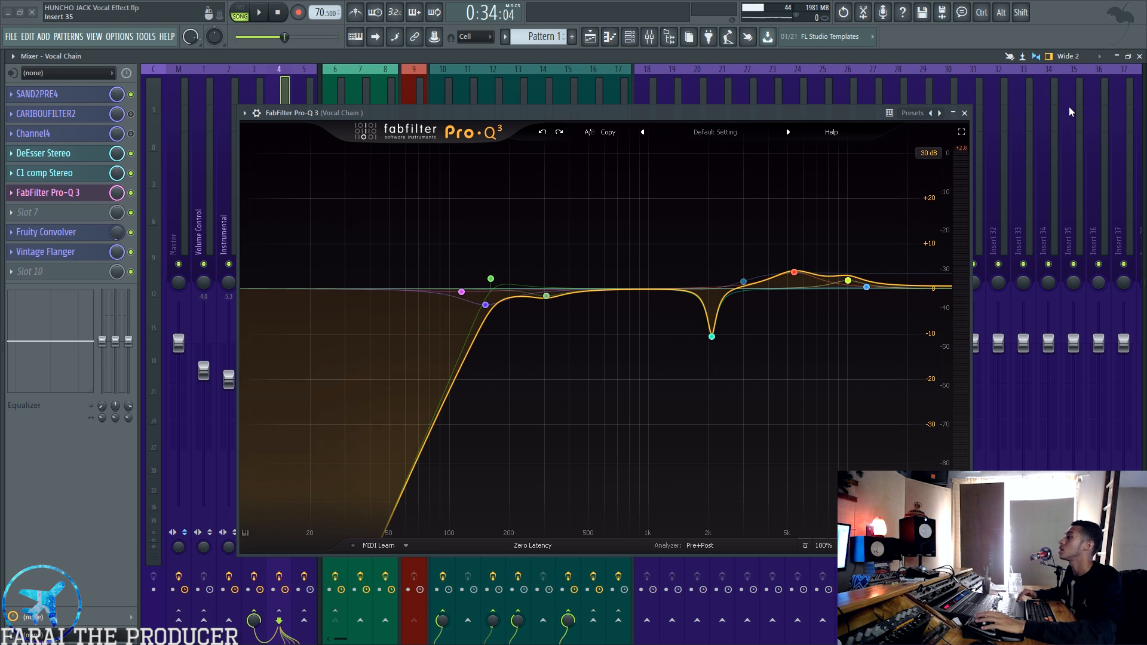
left_click(964, 114)
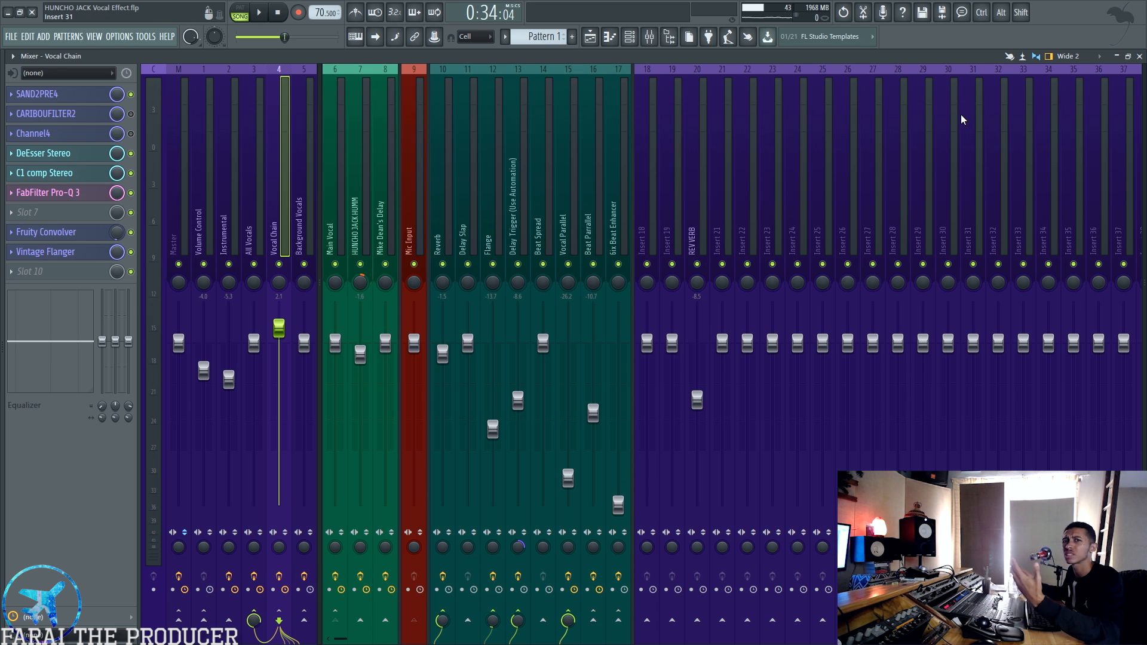
Open the Vocal Chain's Fruity Convolver and move its window clear of the first mixer tracks.
left_click(57, 239)
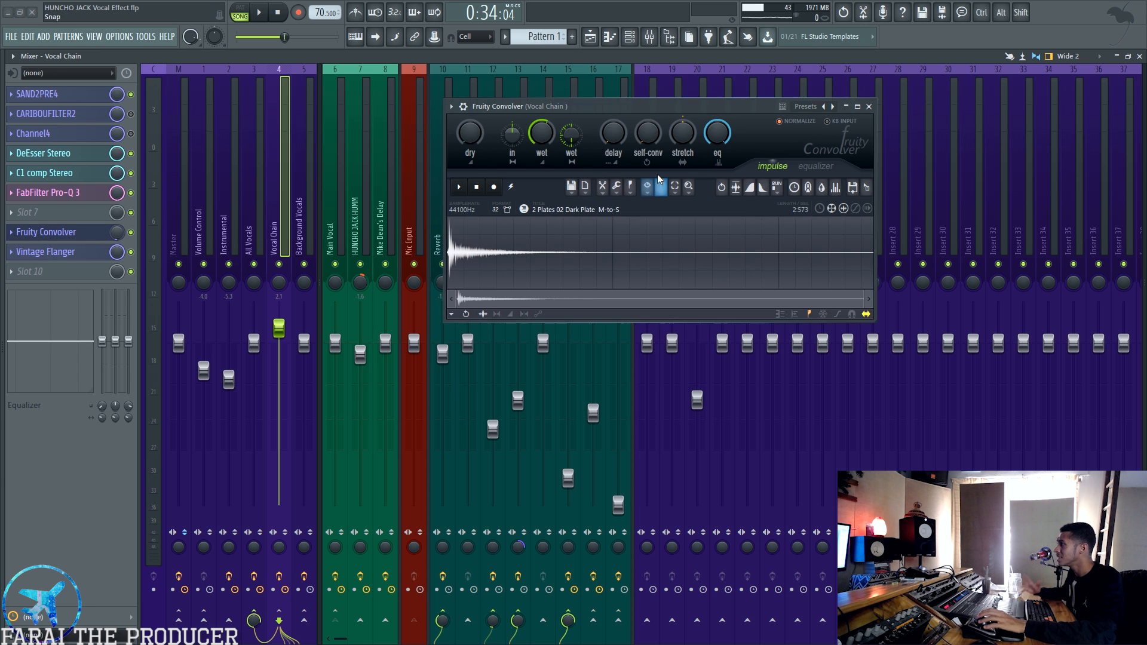
left_click_drag(625, 106, 632, 125)
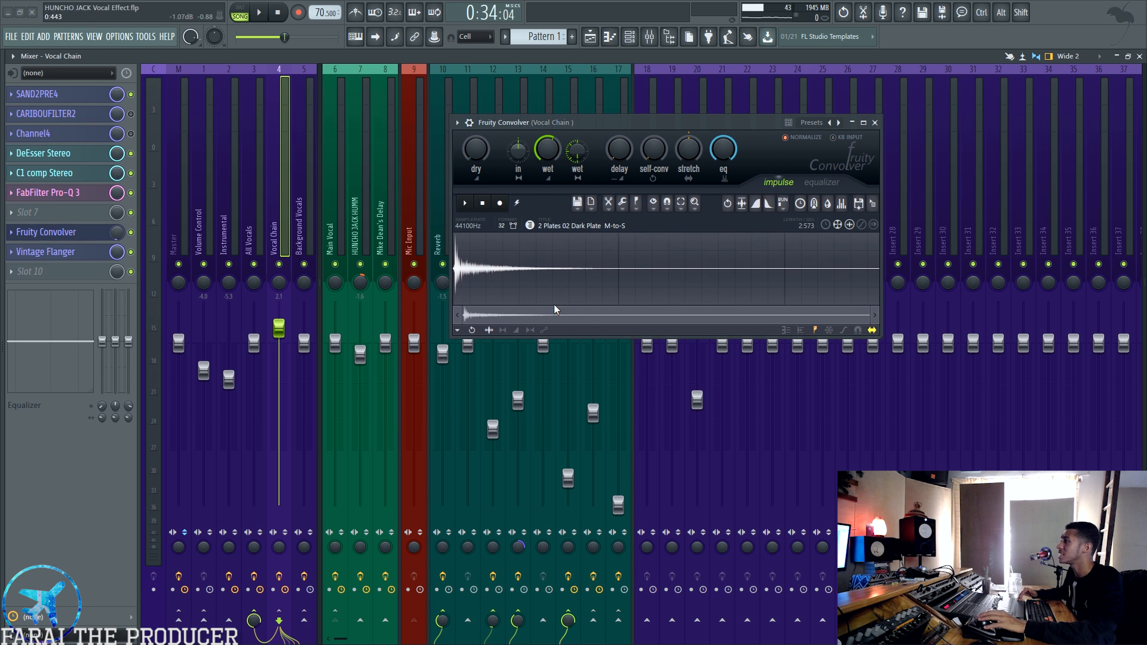
left_click_drag(550, 132, 798, 142)
Check the two Fruity Convolver effects on the Reverb track, and go back to the Vocal Chain's convolver.
left_click(448, 160)
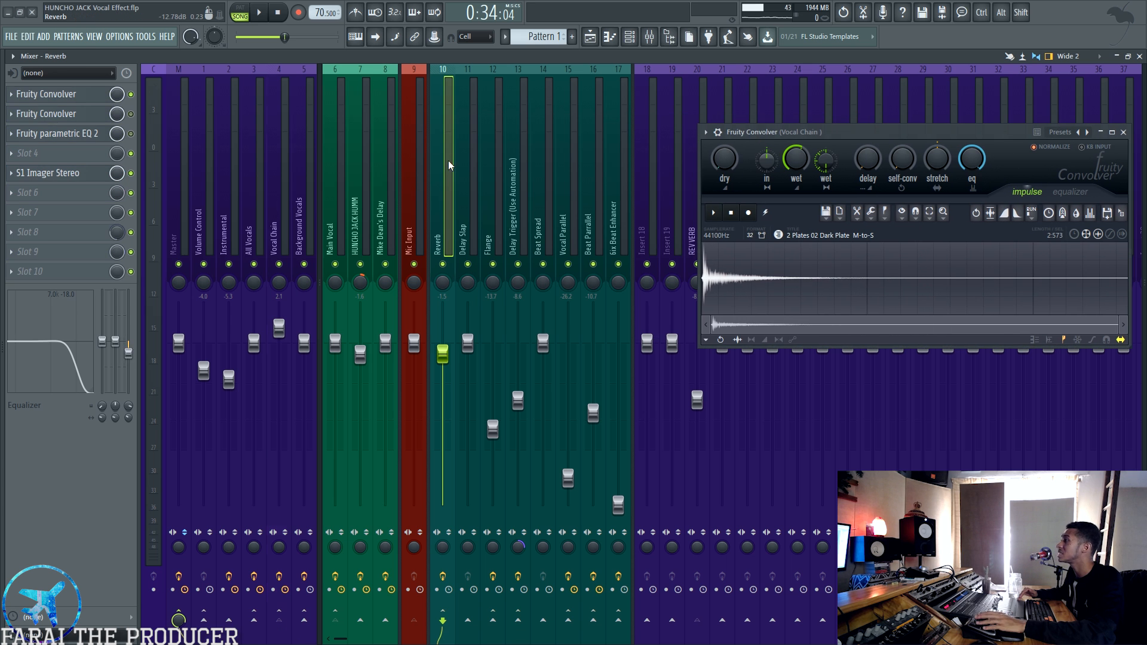
left_click(42, 95)
left_click(41, 96)
left_click(49, 116)
left_click(49, 117)
left_click_drag(892, 130, 641, 166)
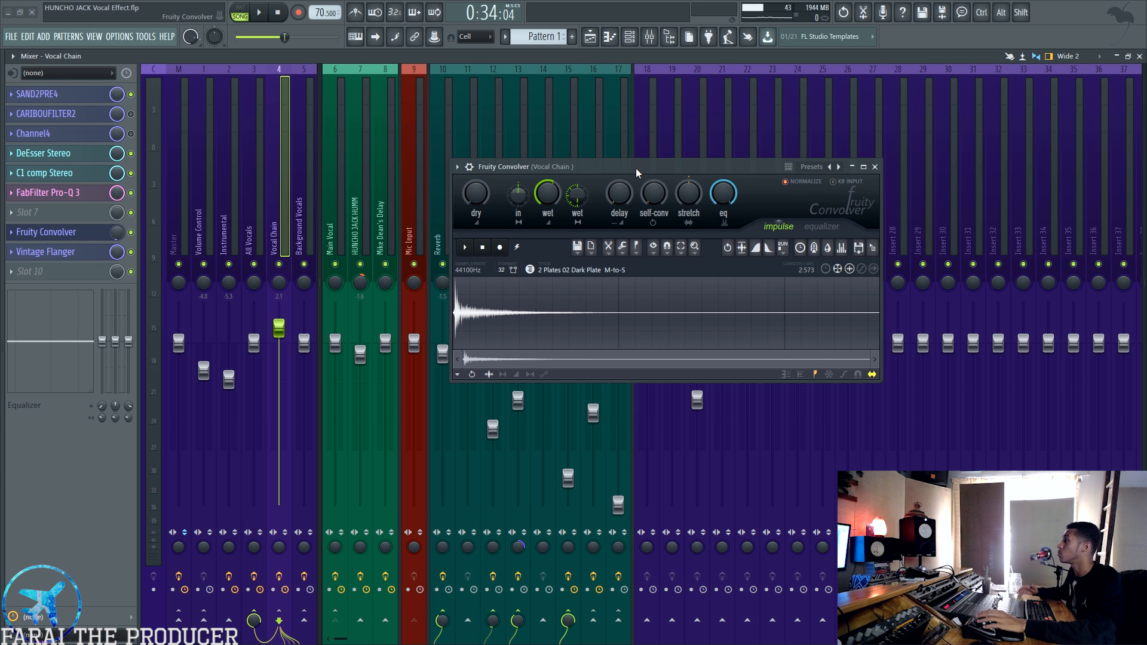
left_click_drag(635, 167, 633, 156)
Open the Vocal Chain's Vintage Flanger, examine its Mix setting, and close it.
left_click(56, 251)
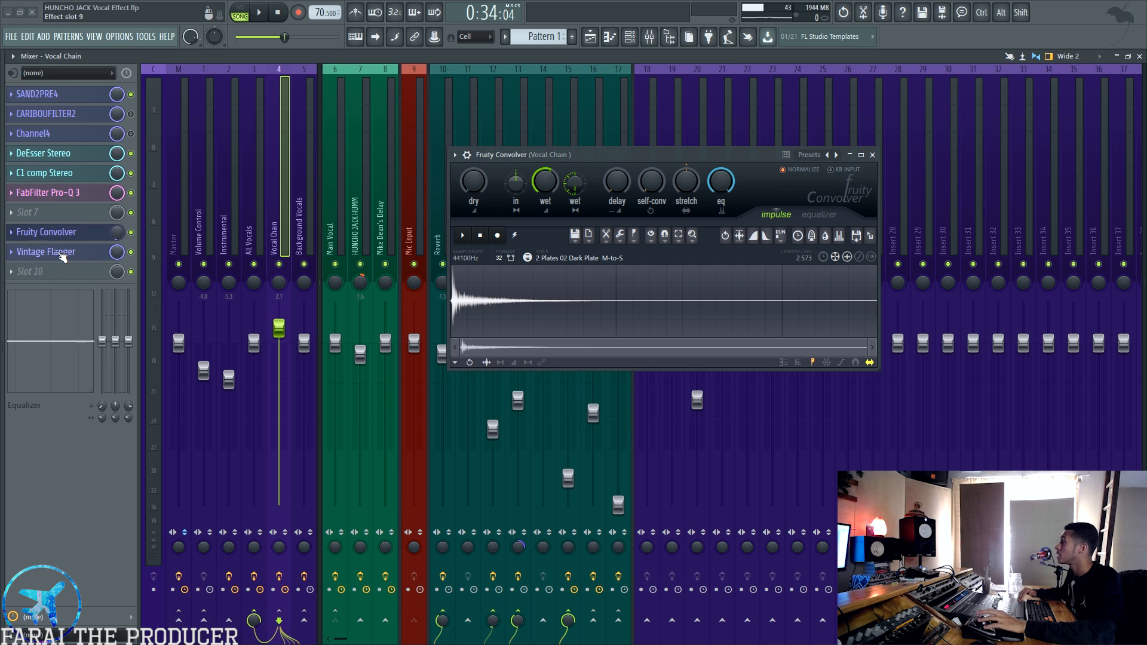
left_click_drag(620, 368, 621, 192)
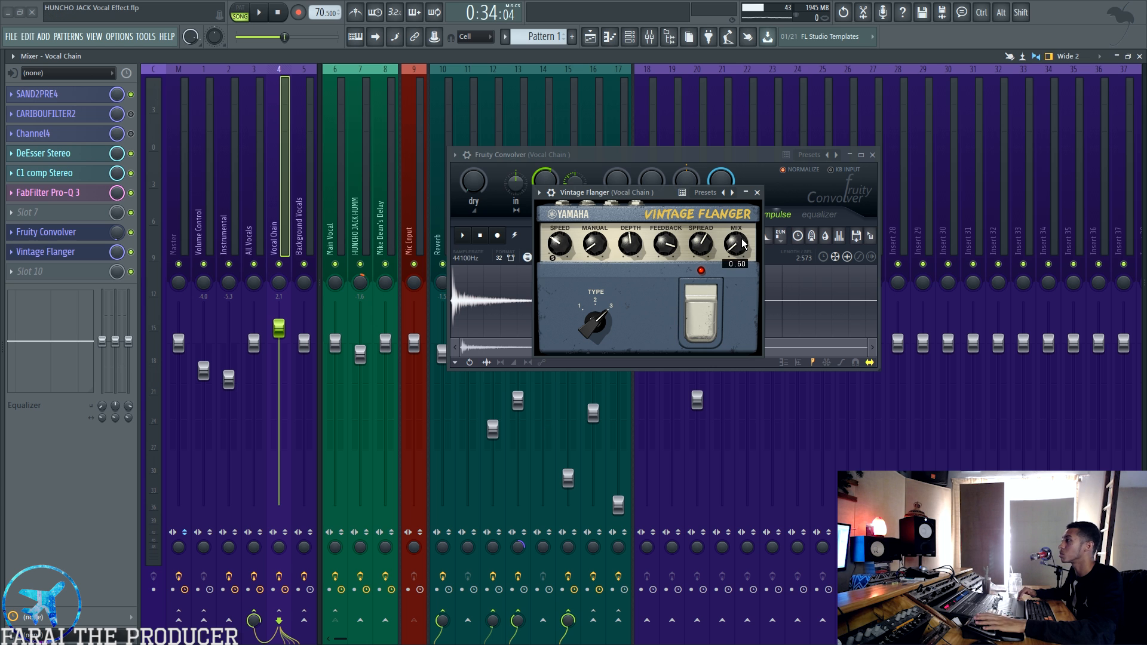
left_click(757, 192)
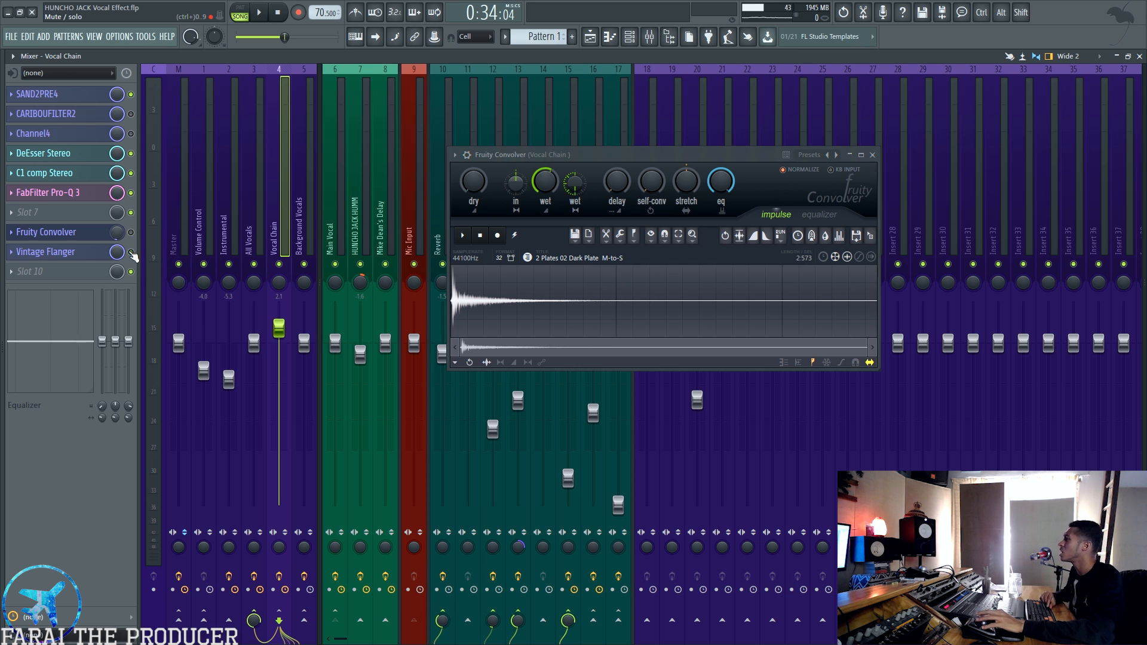
Compare song playback with the Vocal Chain's Fruity Convolver bypassed and enabled, and close the convolver window.
left_click_drag(554, 155, 766, 176)
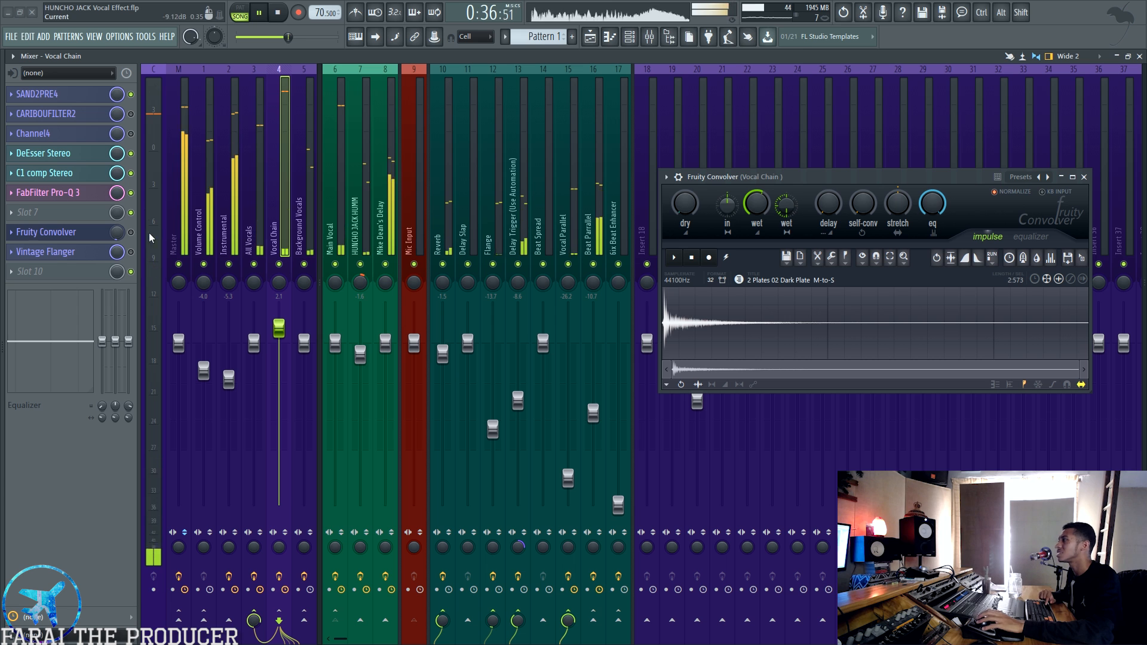
key("space")
left_click(131, 232)
key("space")
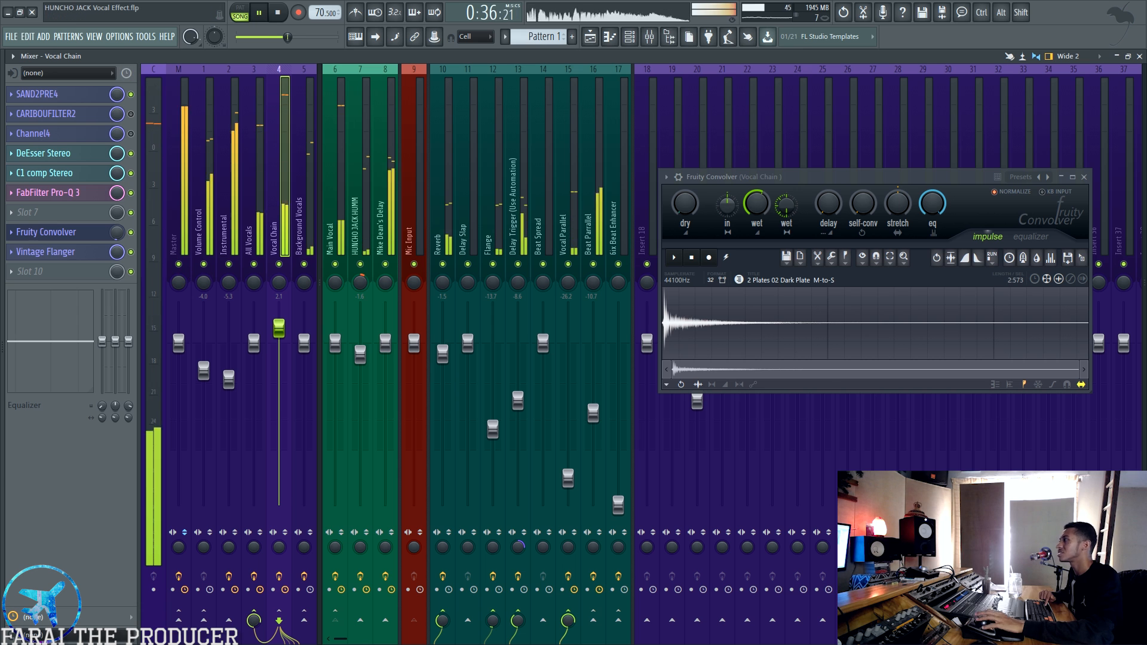
key("space")
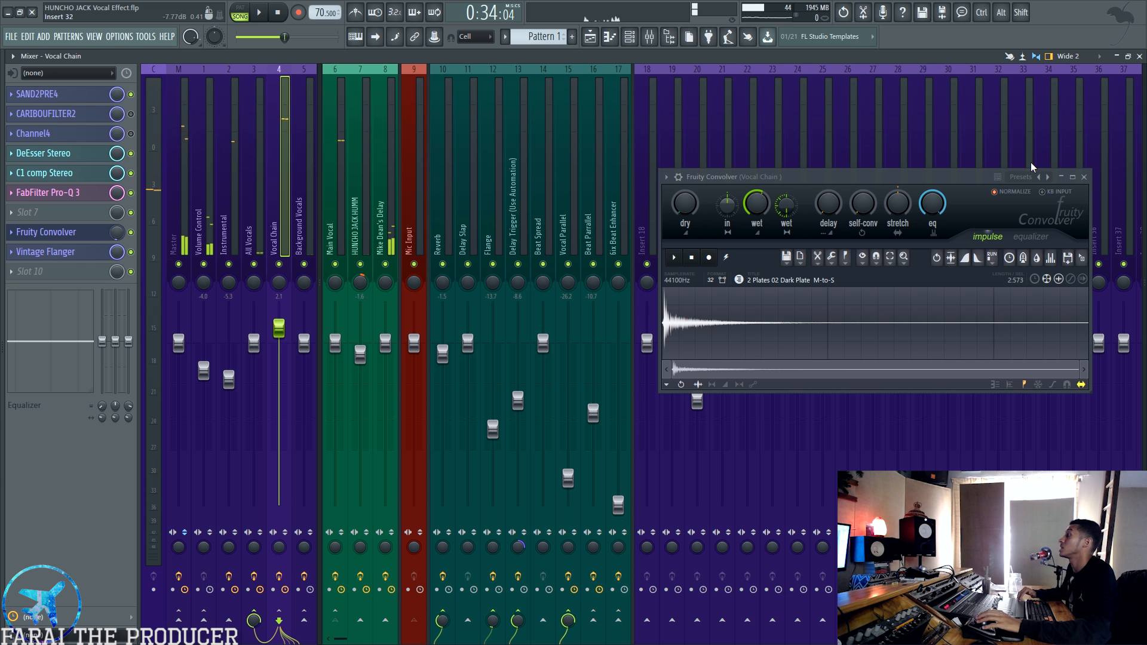
left_click(1084, 177)
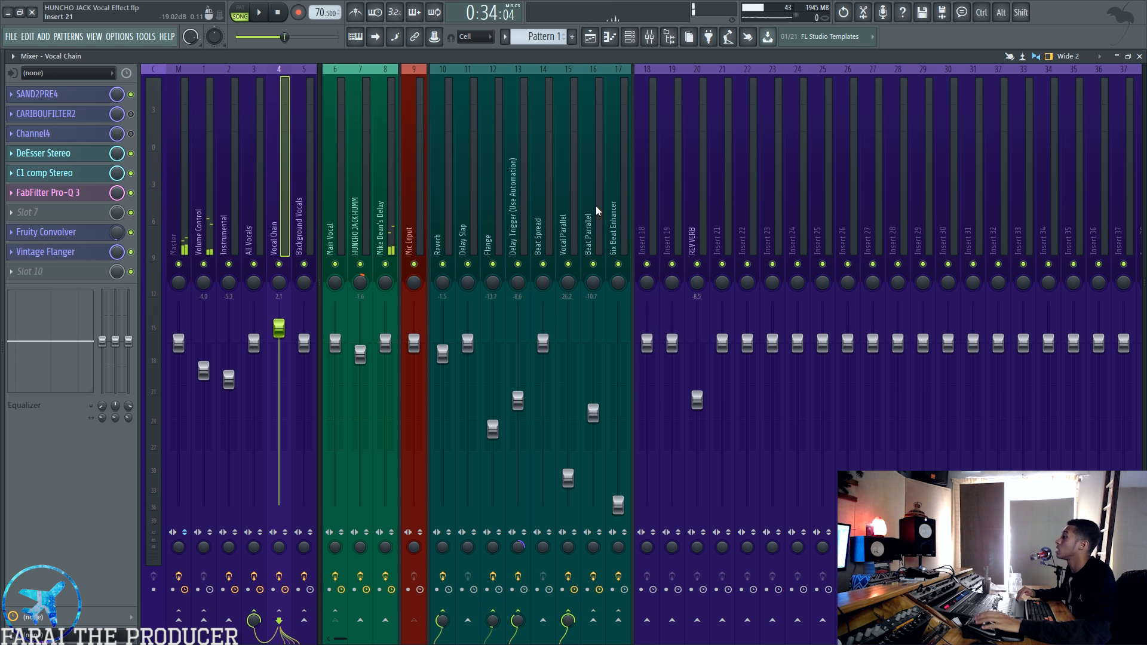
Open the Maag EQ4 on the All Vocals track, move it aside, and examine its Air Band and Air Gain settings.
left_click(256, 221)
left_click(35, 94)
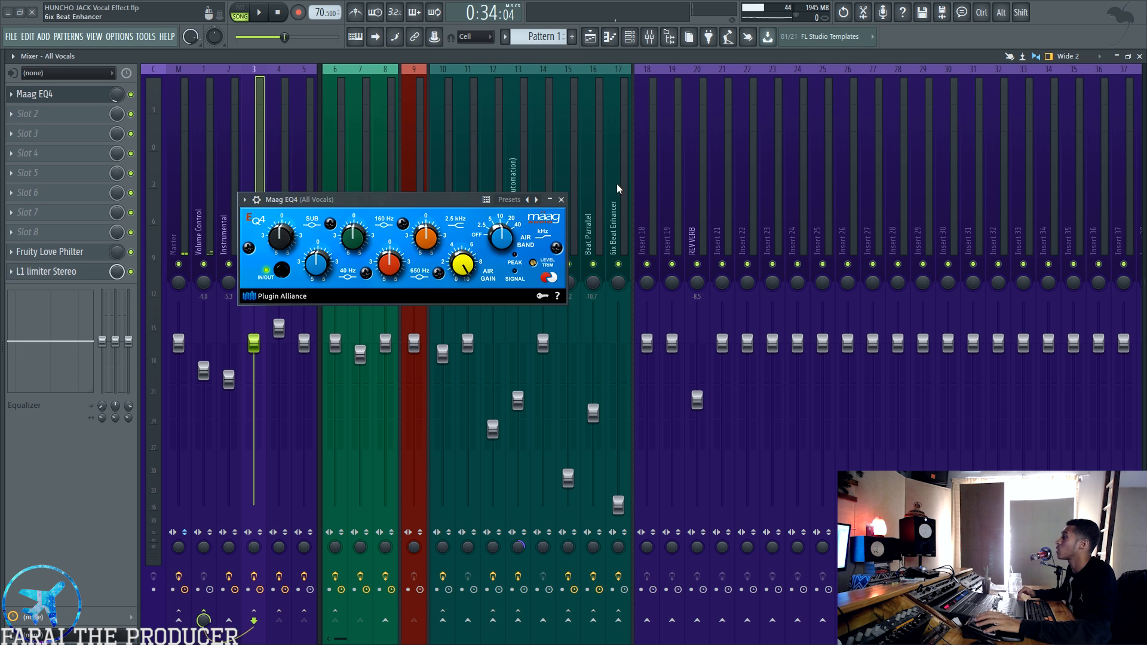
left_click_drag(418, 198, 708, 172)
left_click_drag(746, 251, 747, 230)
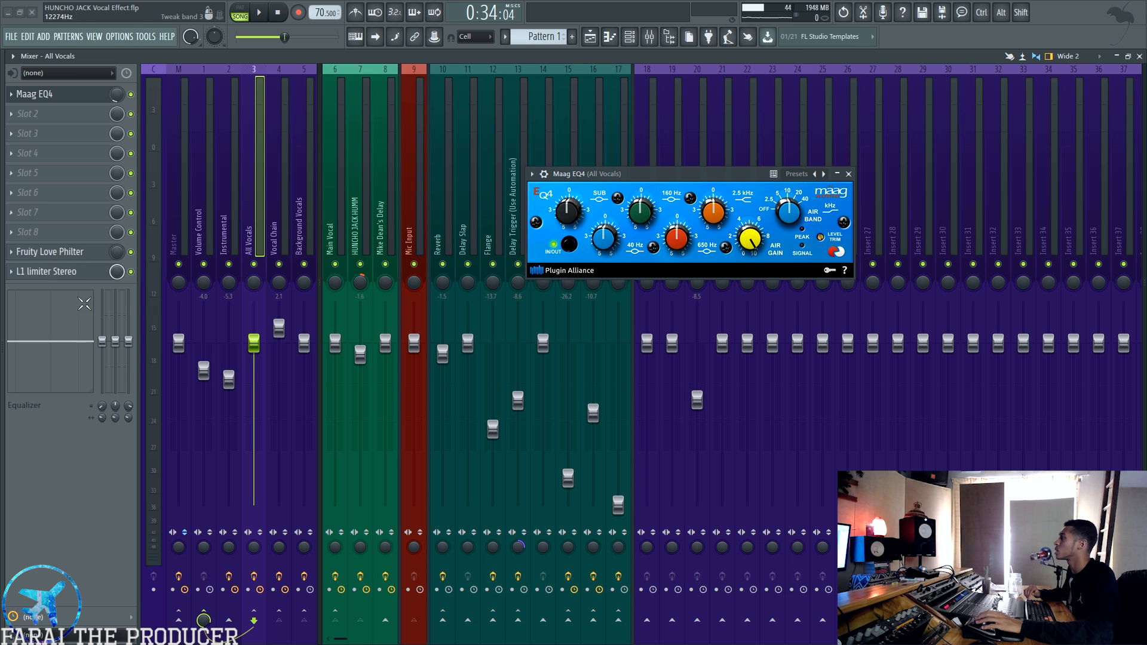
Open the L1 limiter on All Vocals beside the Maag EQ4 and examine its threshold and ceiling.
left_click(46, 271)
left_click_drag(605, 113, 390, 116)
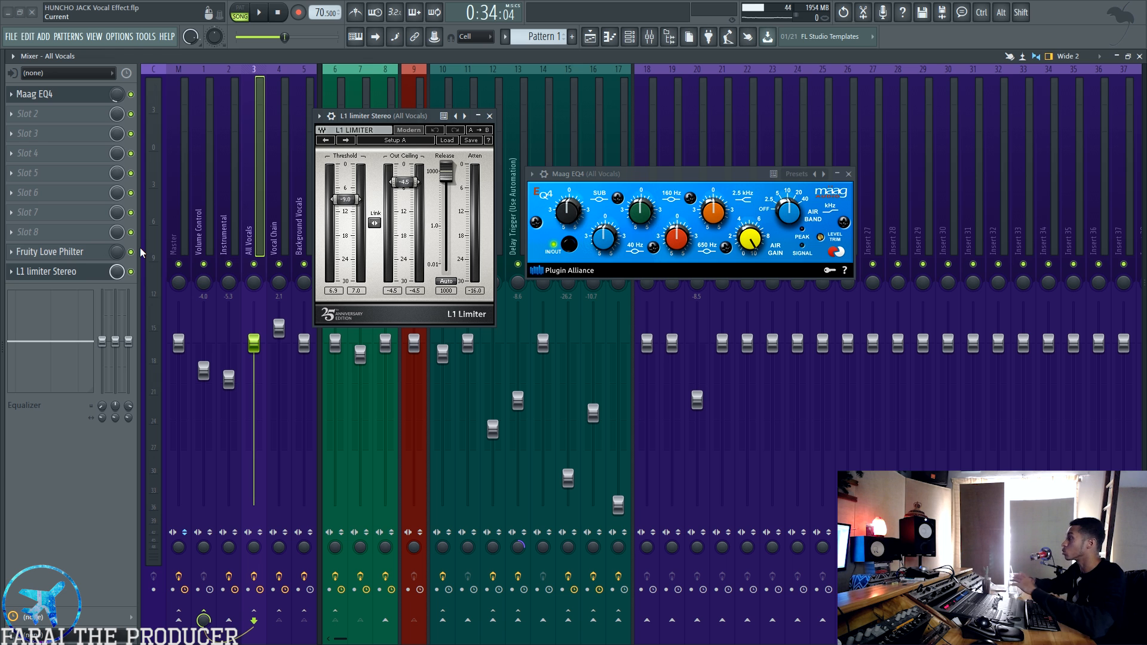
left_click_drag(383, 115, 406, 113)
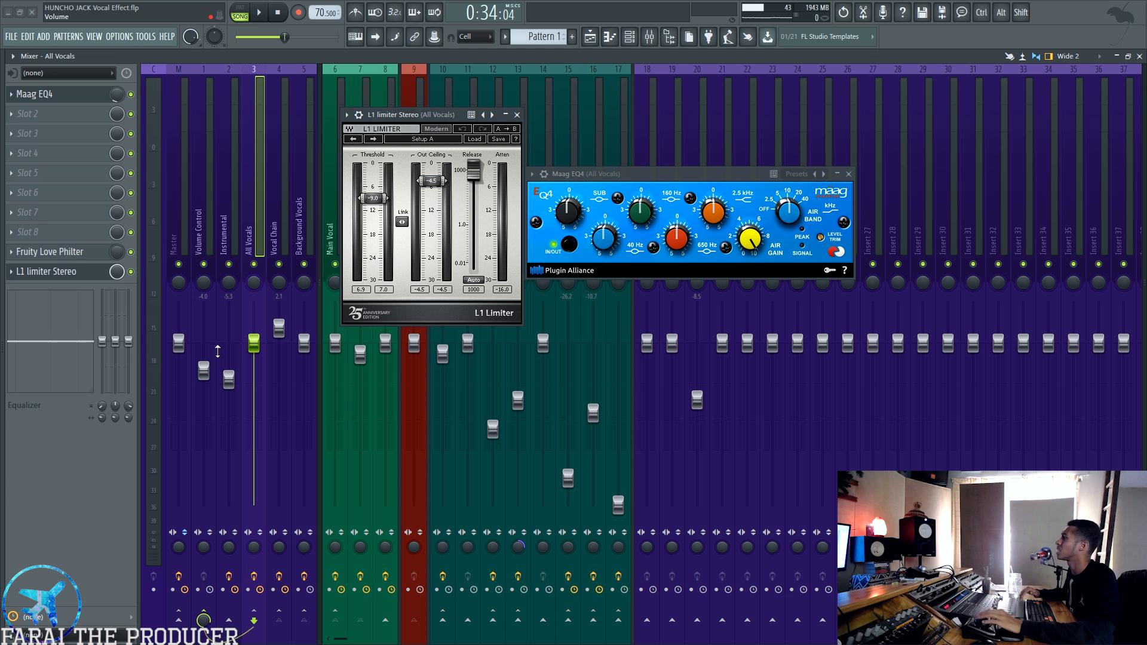
Audition the vocals with the L1 limiter bypassed and again with it enabled, and close both plugin windows.
left_click(133, 273)
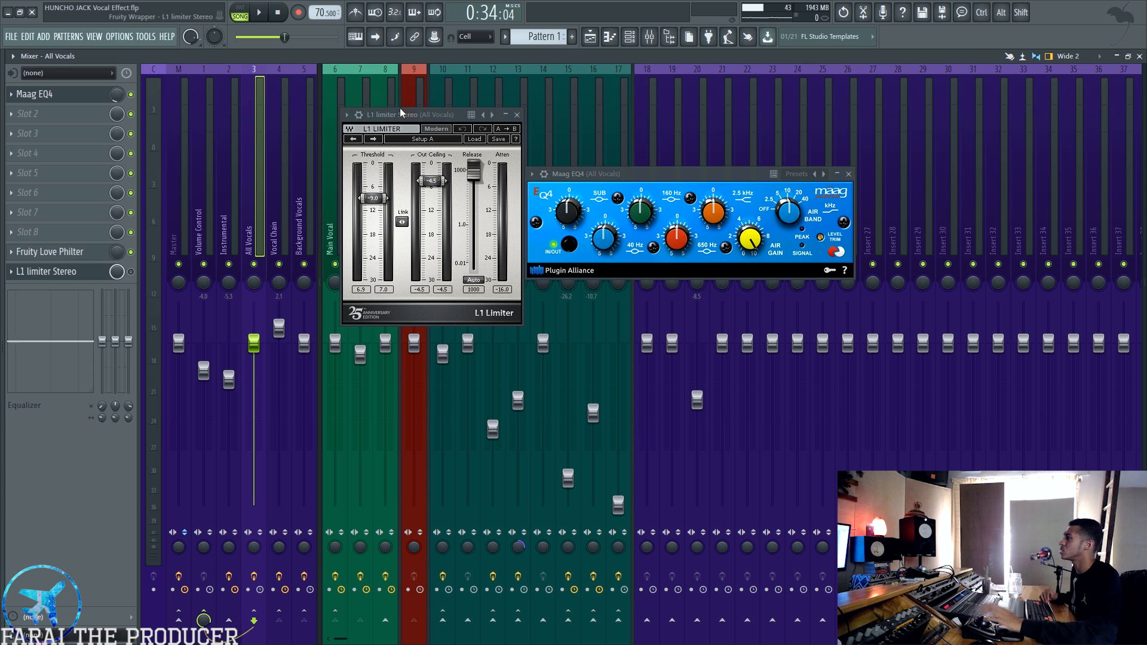
key("space")
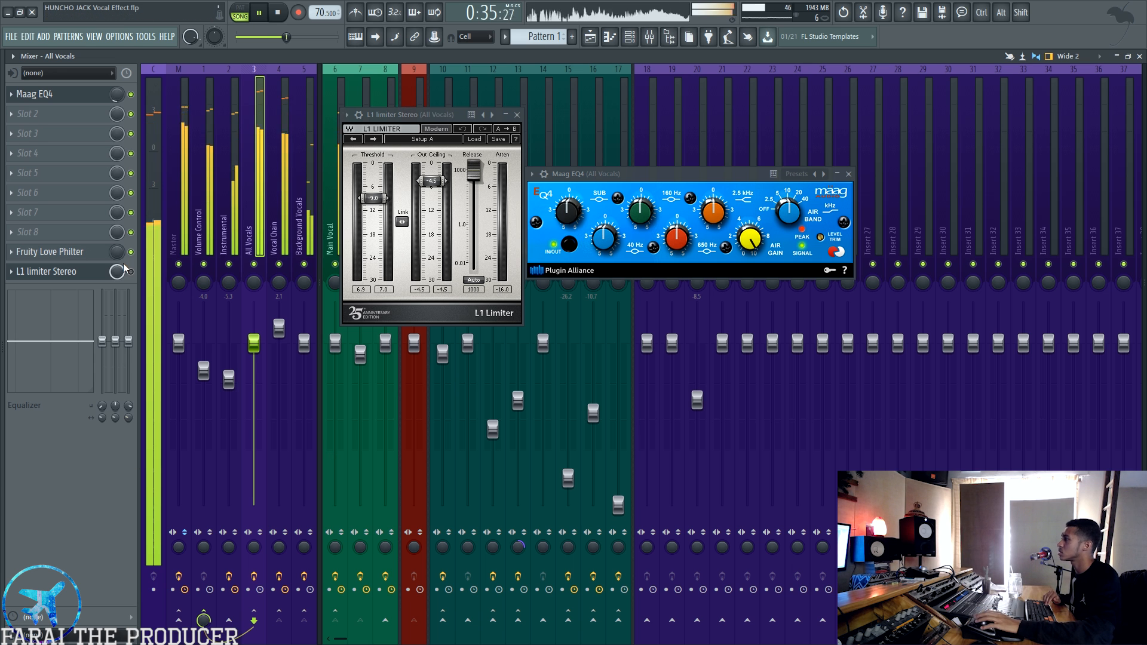
key("space")
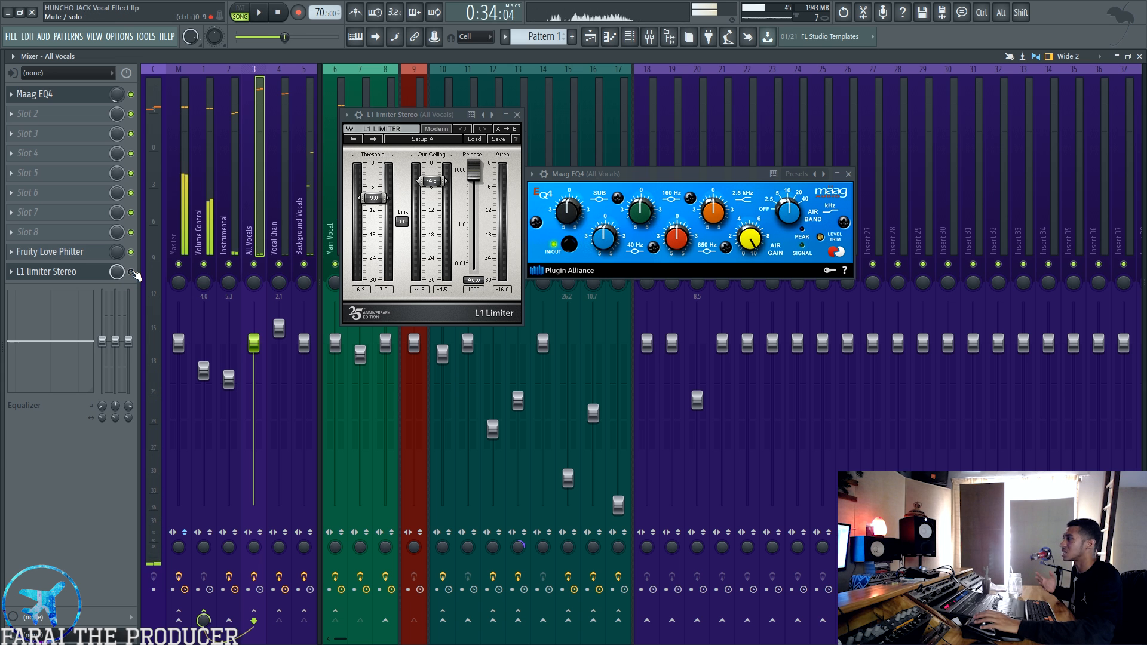
key("space")
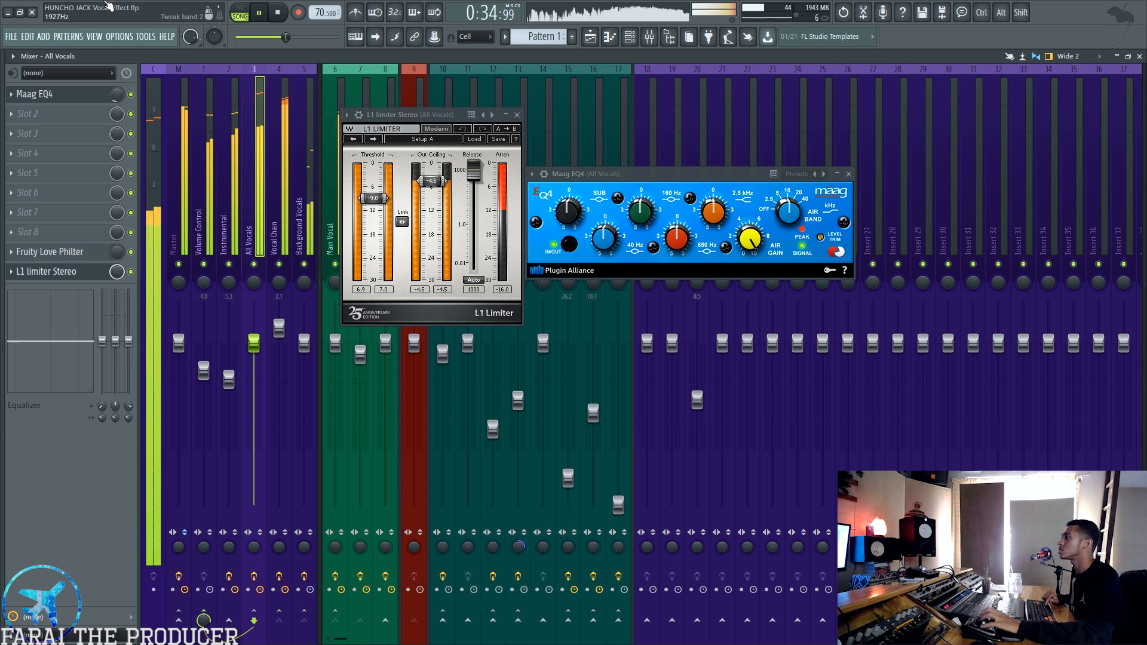
key("space")
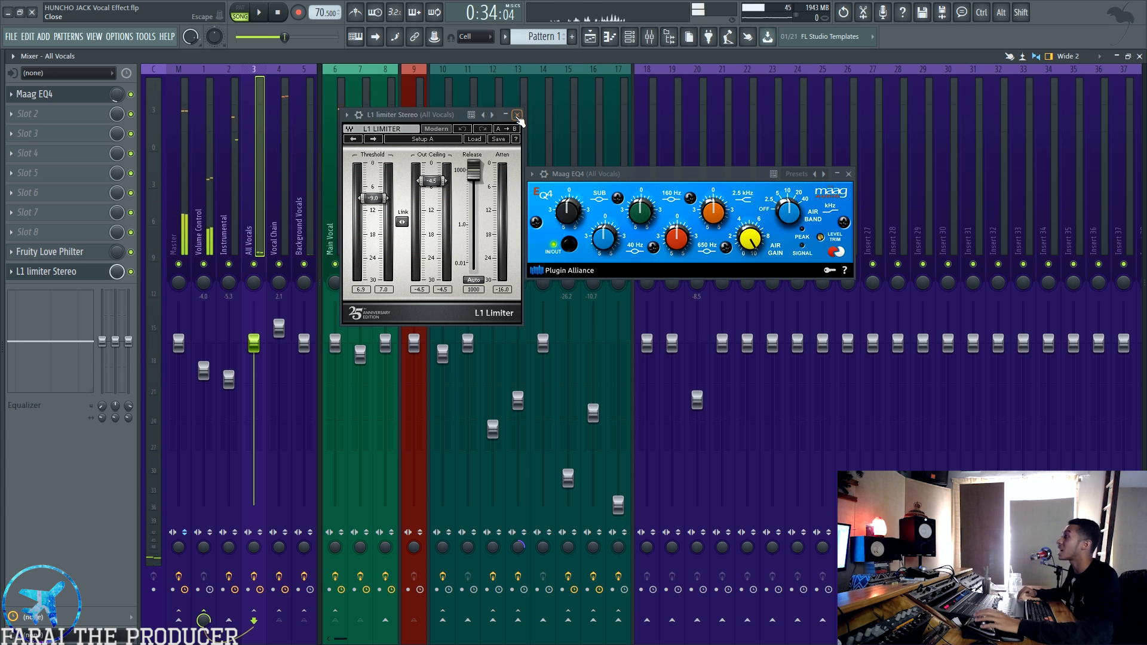
left_click(517, 115)
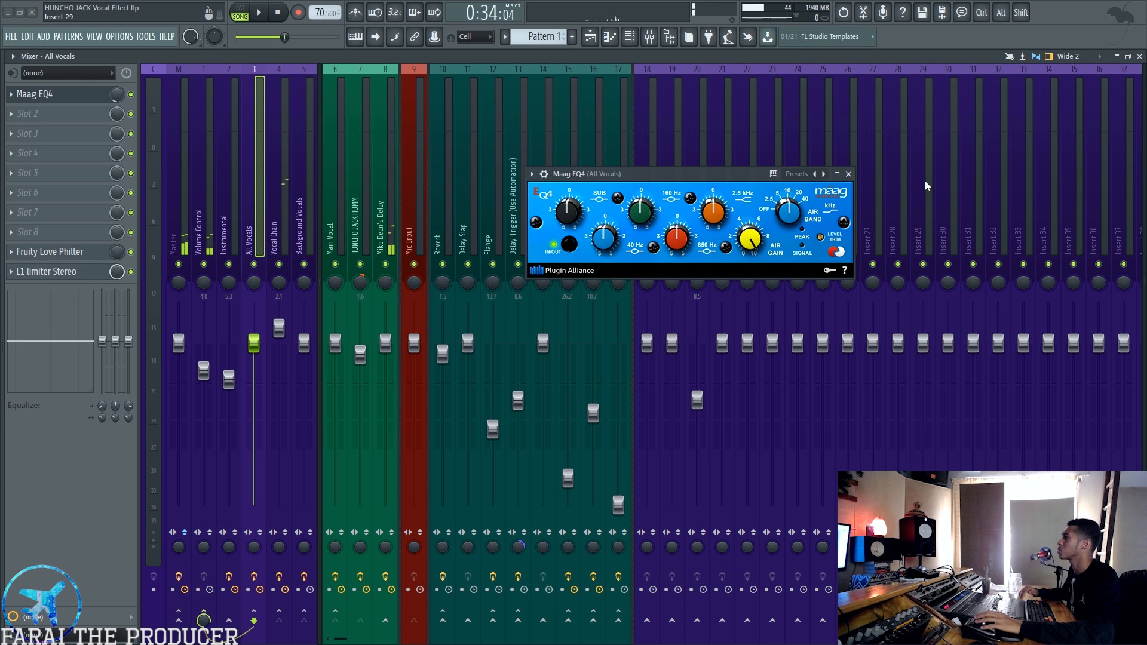
left_click(849, 174)
Select the HUNCHO JACK HUMM mixer track and set the playlist's playback start between bars 4 and 5.
left_click(359, 191)
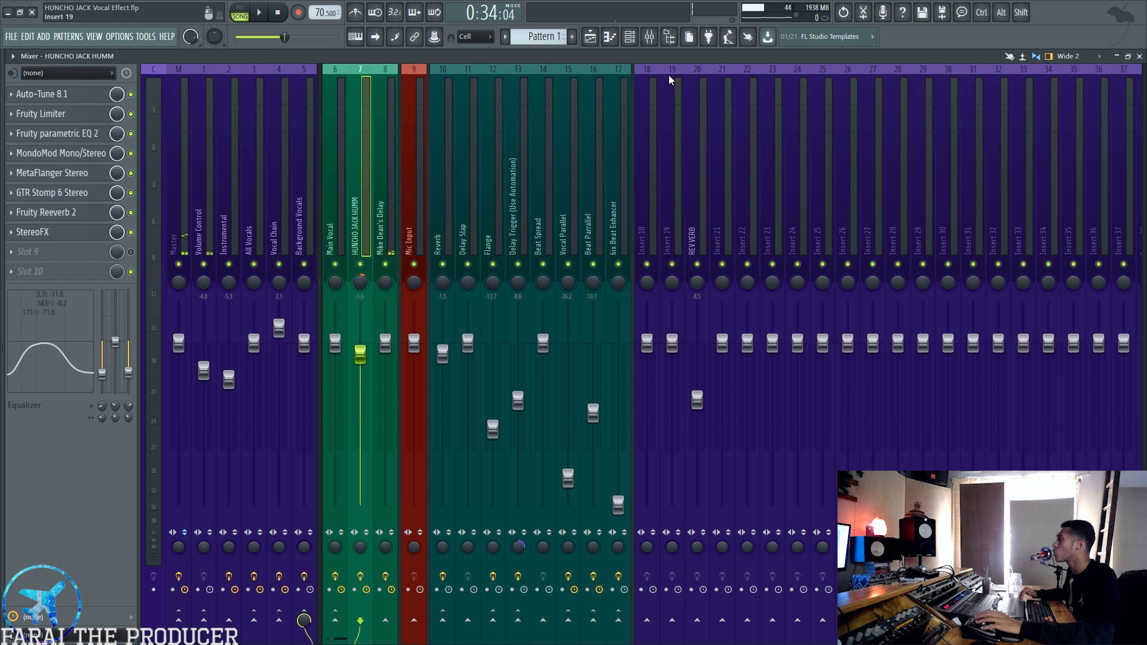
left_click(590, 38)
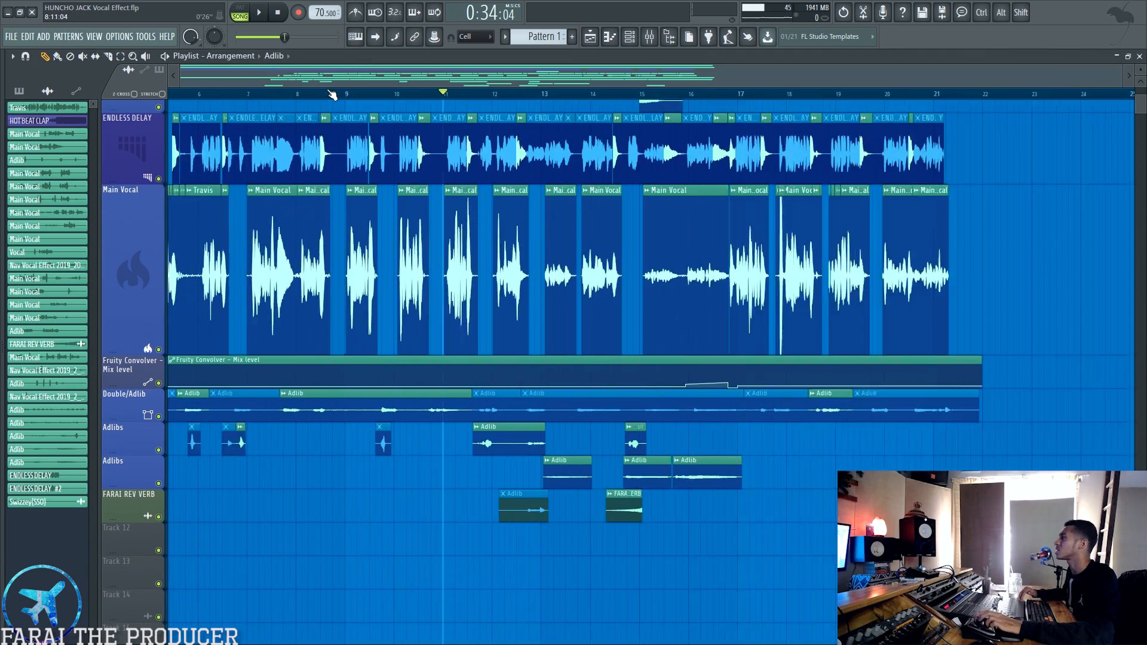
left_click(261, 94)
scroll(264, 94, "up", 4)
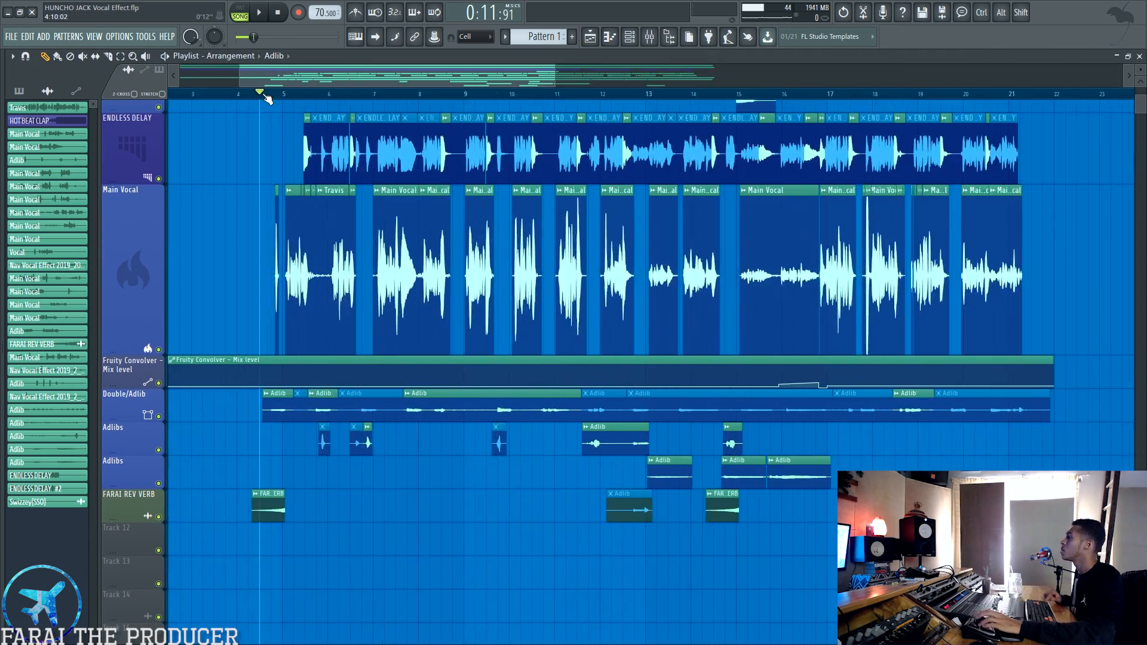
Solo and enlarge the Double/Adlib playlist track, and play it with the mixer levels in view.
right_click(159, 416)
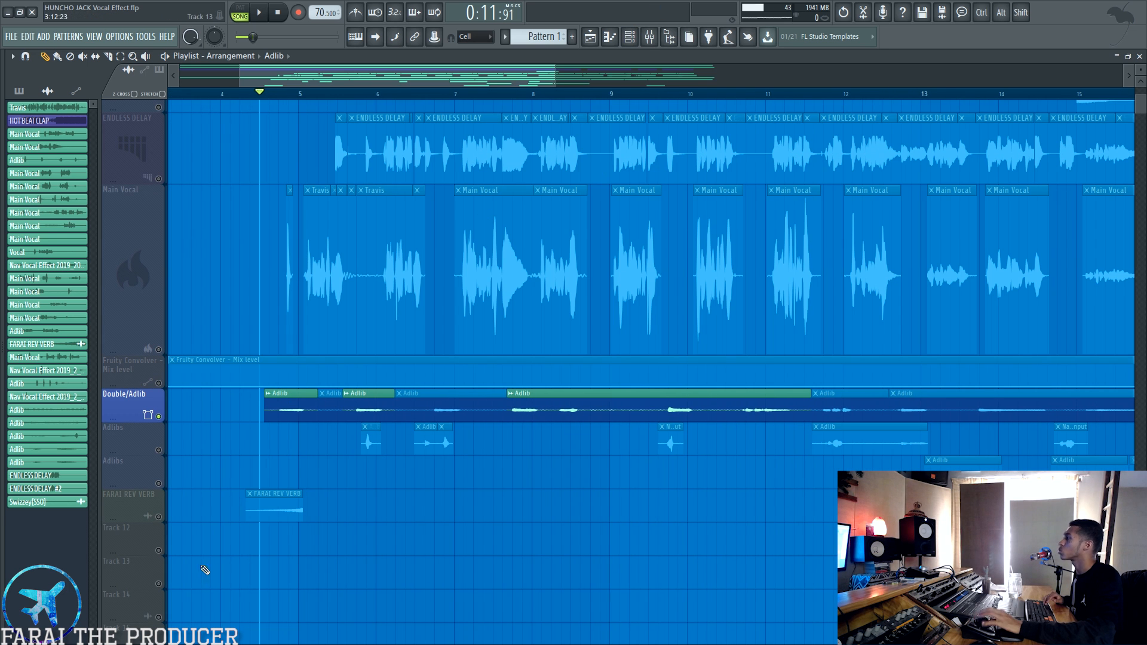
left_click_drag(123, 422, 123, 460)
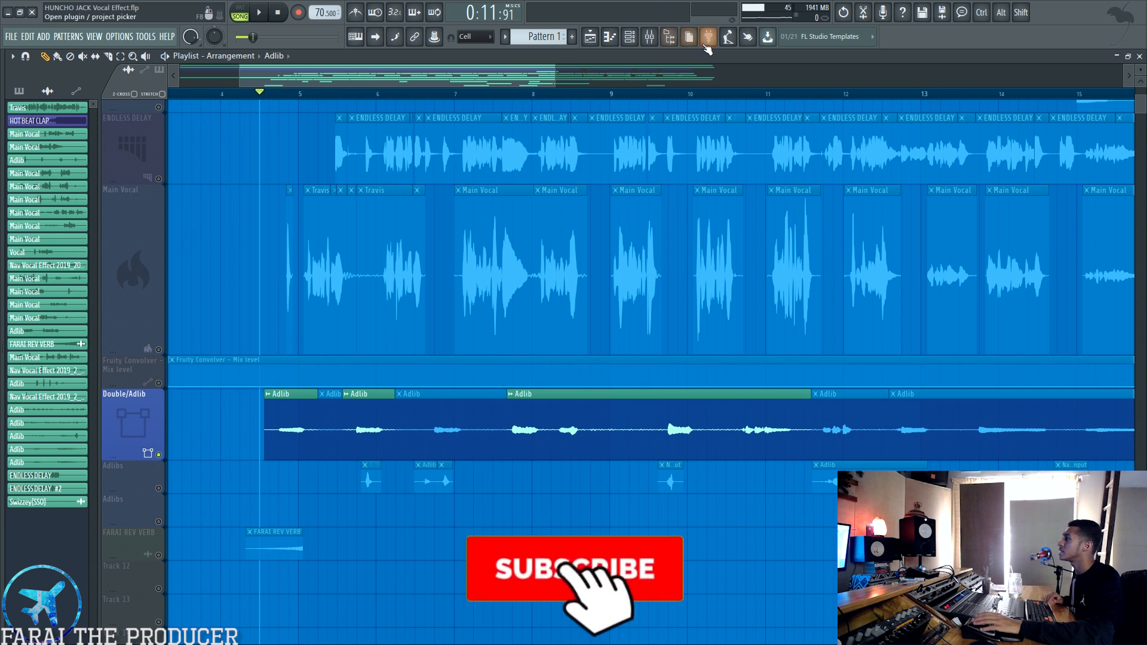
key("F9")
key("space")
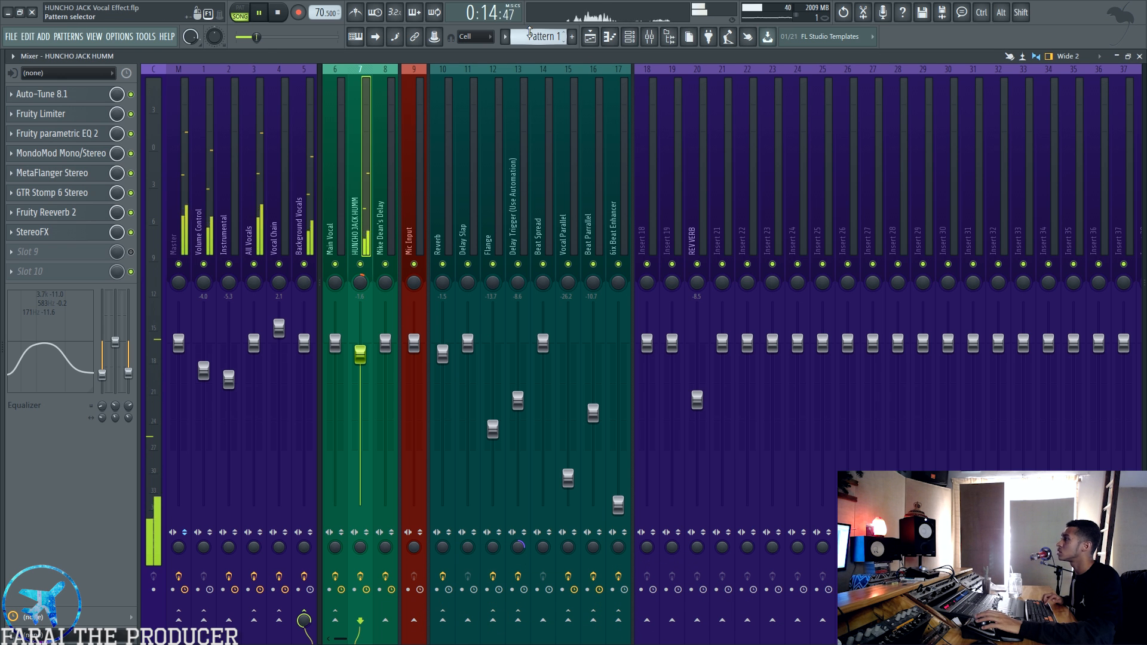
key("space")
key("space")
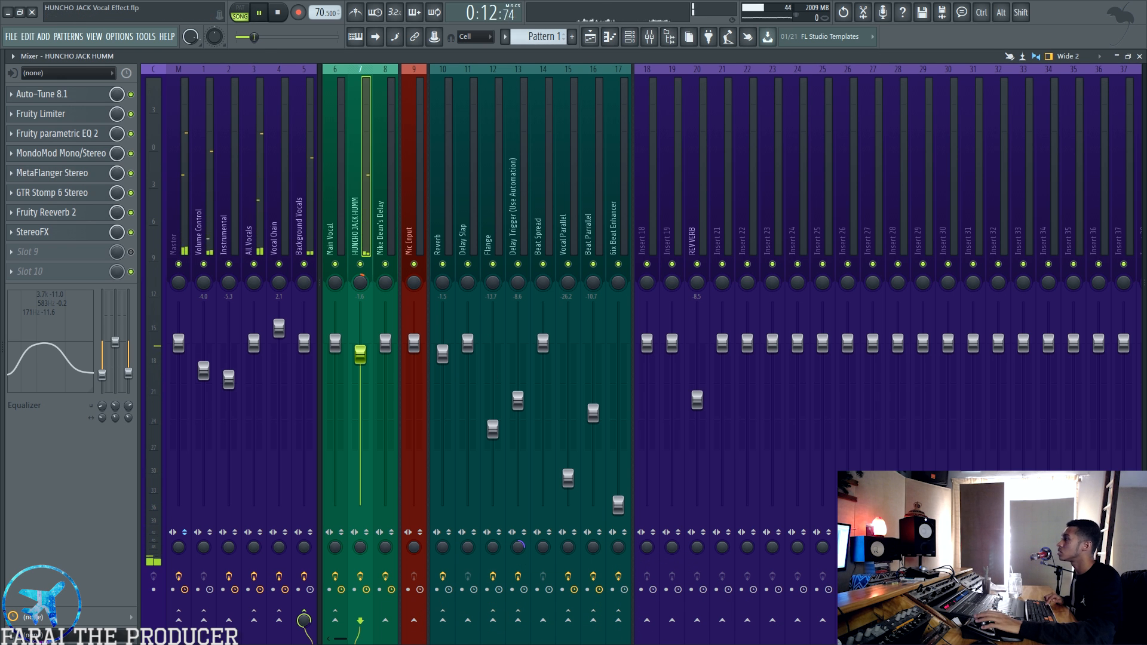
Return to the playlist, look over the soloed track's clips from bar 10 onward, and stop playback.
key("F5")
left_click_drag(314, 78, 519, 86)
scroll(487, 98, "down", 2)
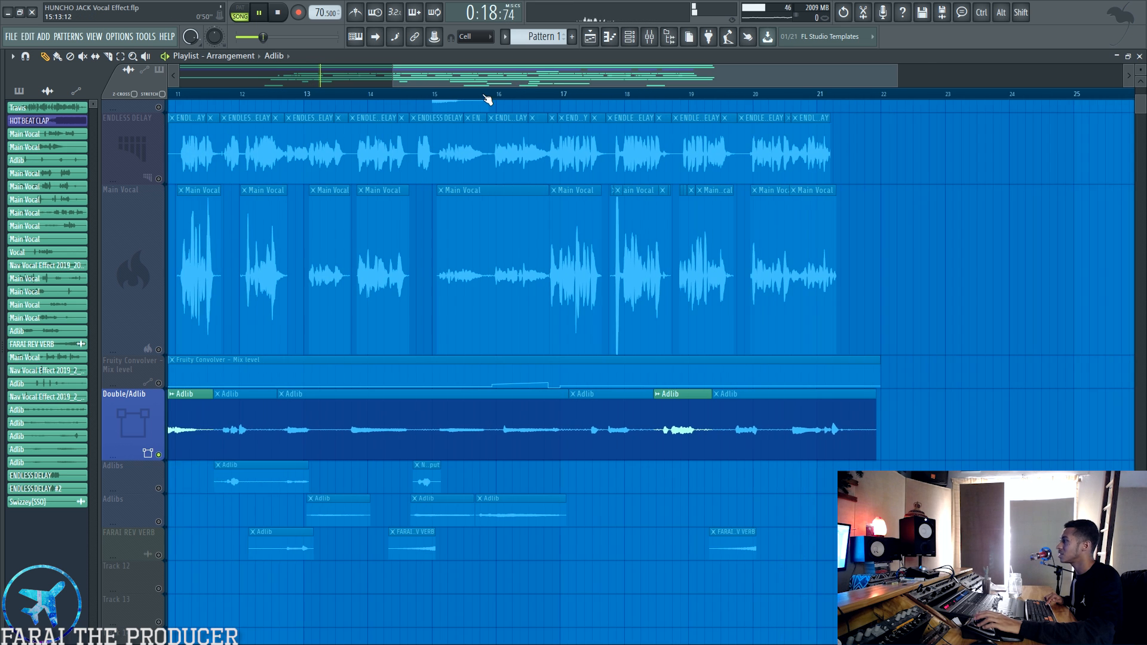
scroll(487, 98, "down", 2)
key("space")
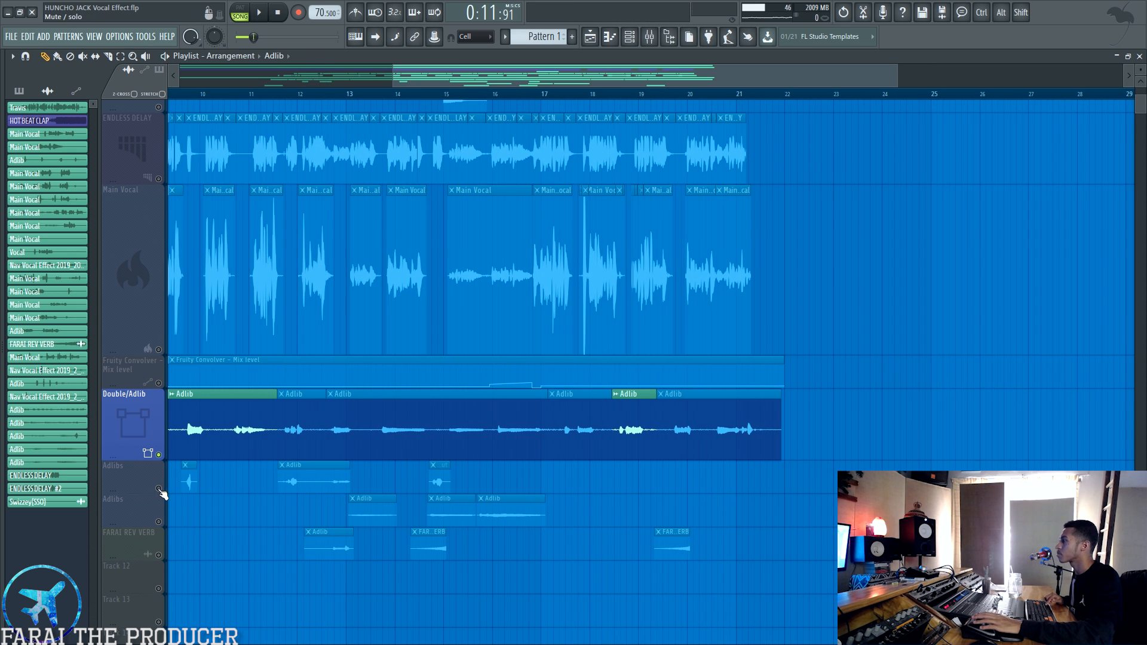
Unmute the two Adlibs tracks, play them from between bars 12 and 13 with the mixer in view, and stop playback.
left_click(159, 488)
left_click(158, 521)
left_click(336, 94)
key("space")
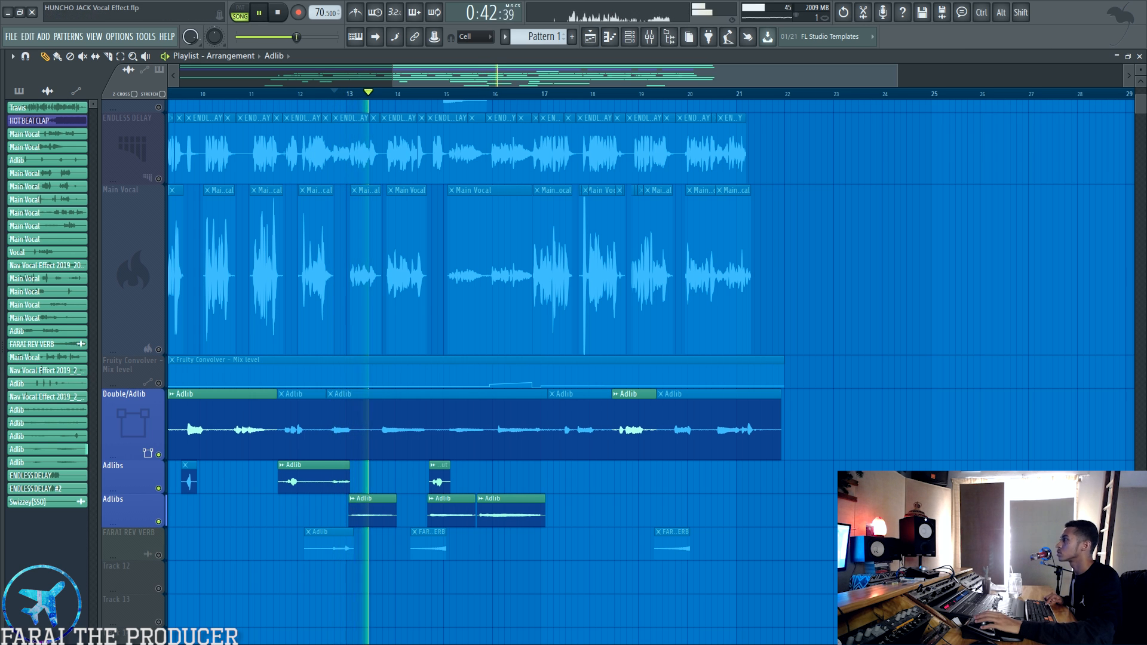
left_click(649, 37)
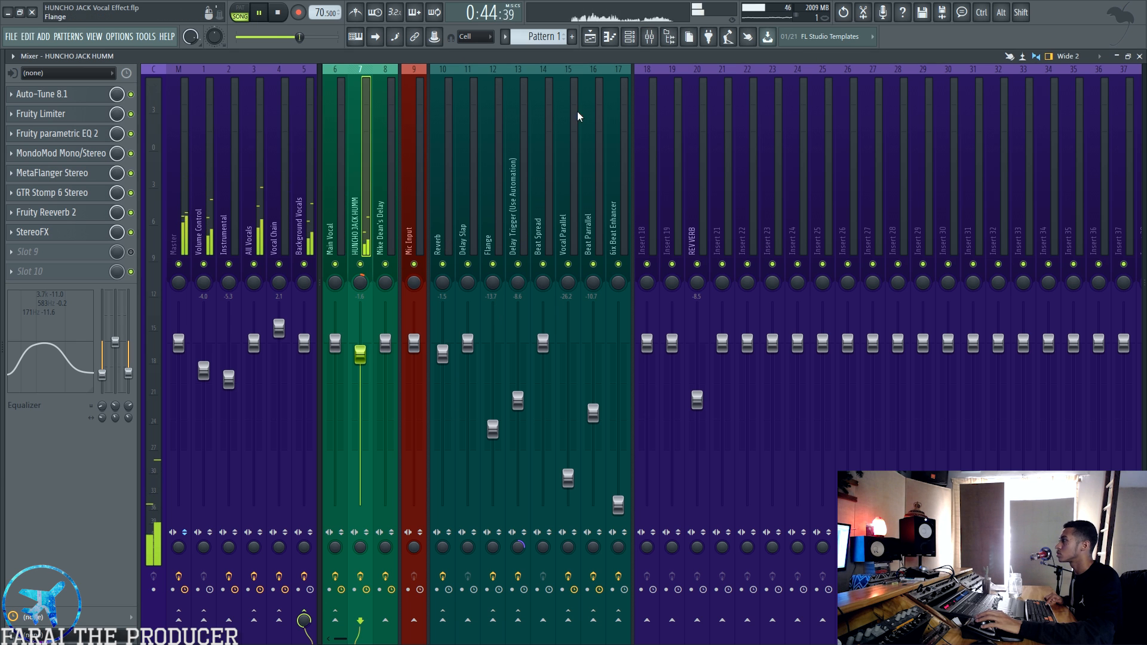
key("space")
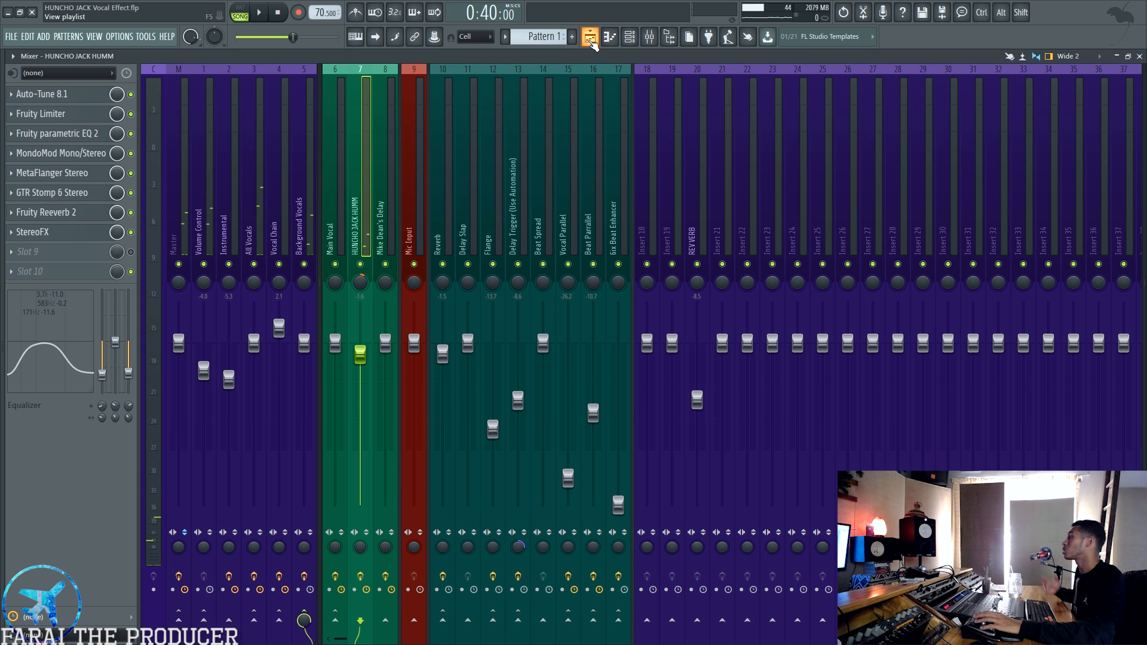
Try raising the HUNCHO JACK HUMM fader, undo it, and restore all tracks from solo in the playlist.
left_click_drag(360, 365, 360, 315)
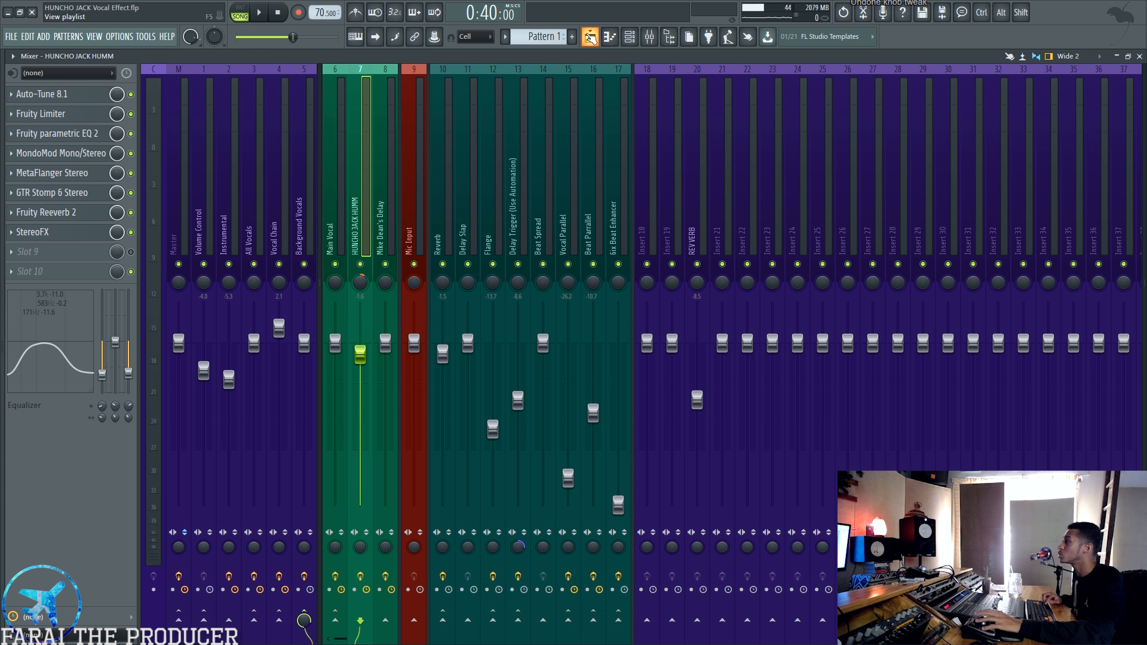
left_click(590, 37)
right_click(158, 384)
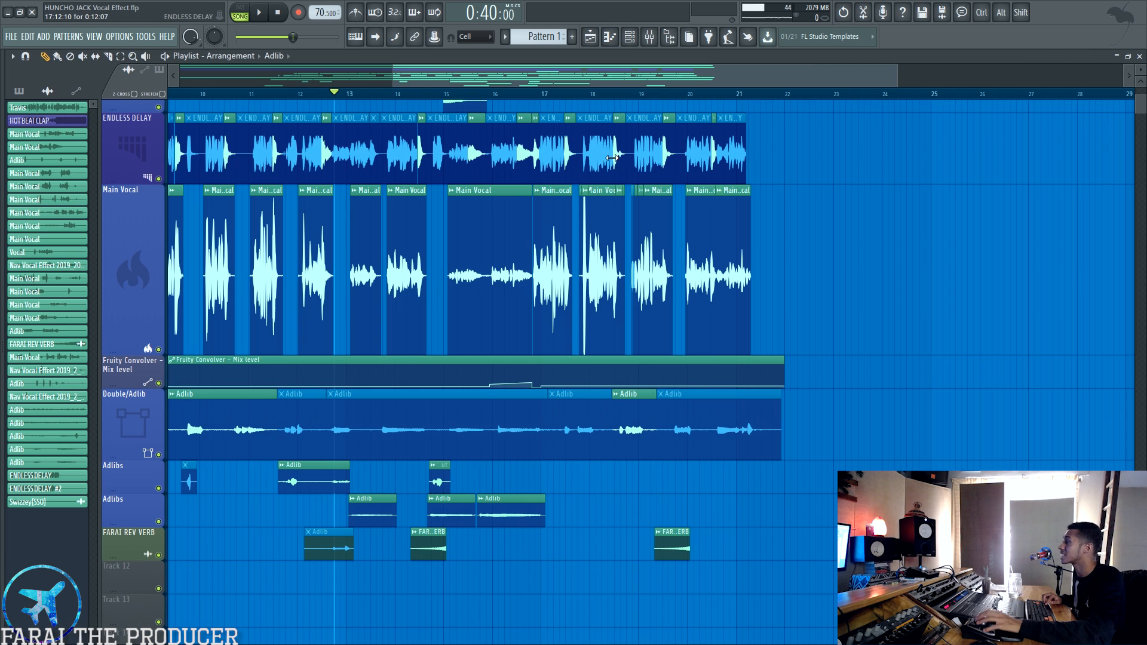
Play the full arrangement from bar 12 with the mixer levels in view, and stop playback.
left_click(649, 36)
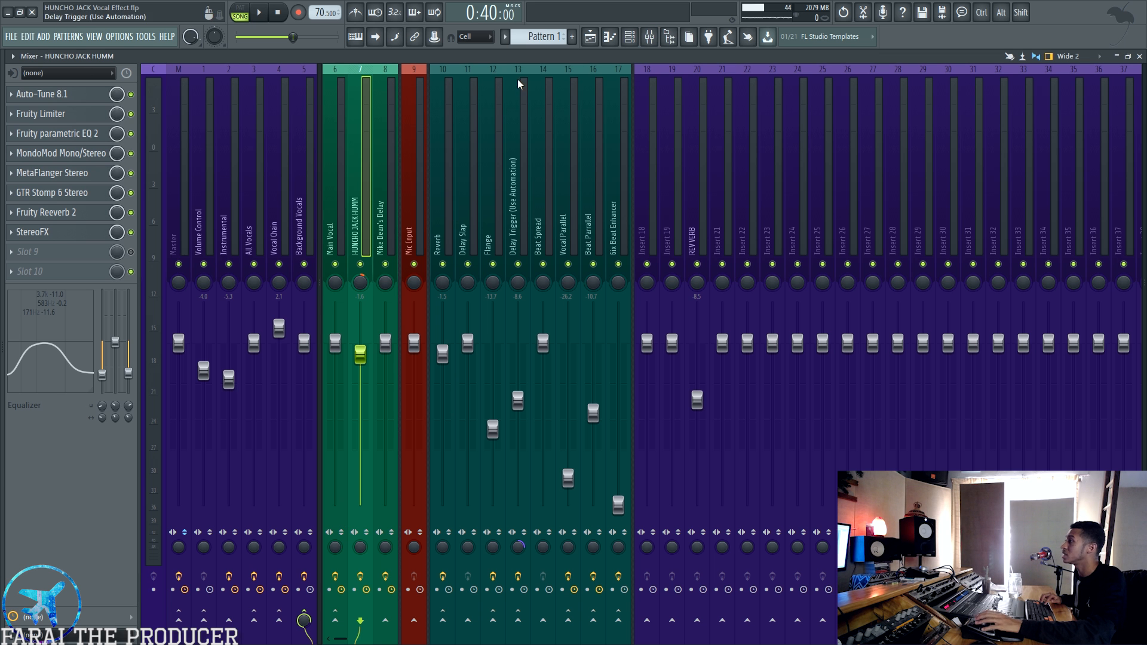
left_click(591, 37)
left_click(302, 94)
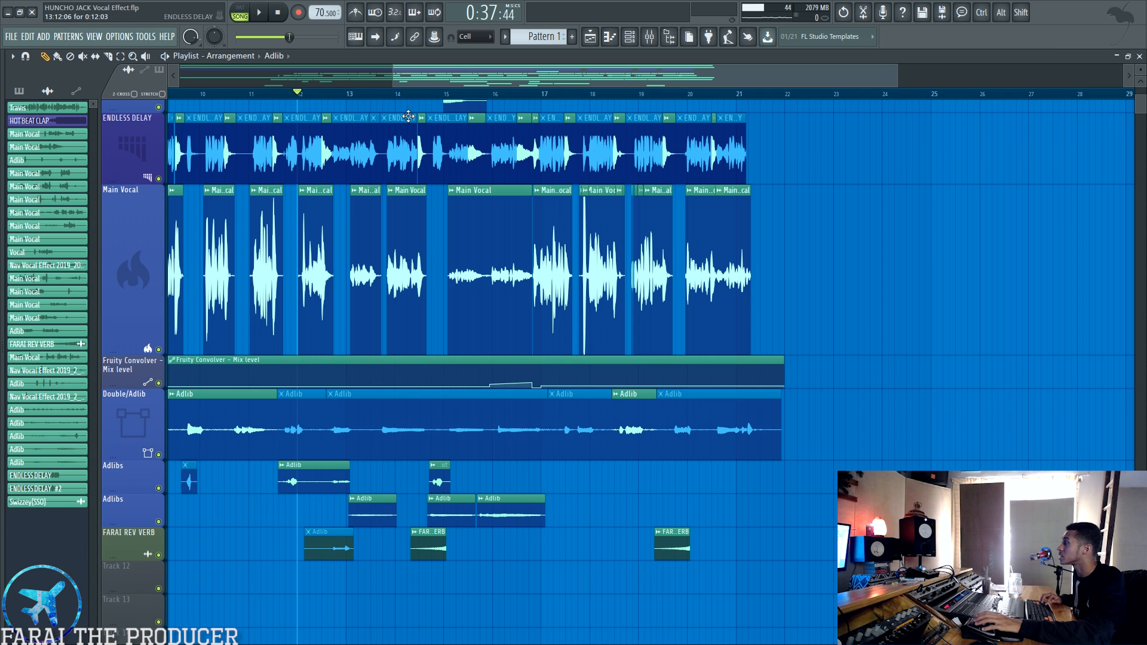
key("space")
scroll(378, 223, "up", 5)
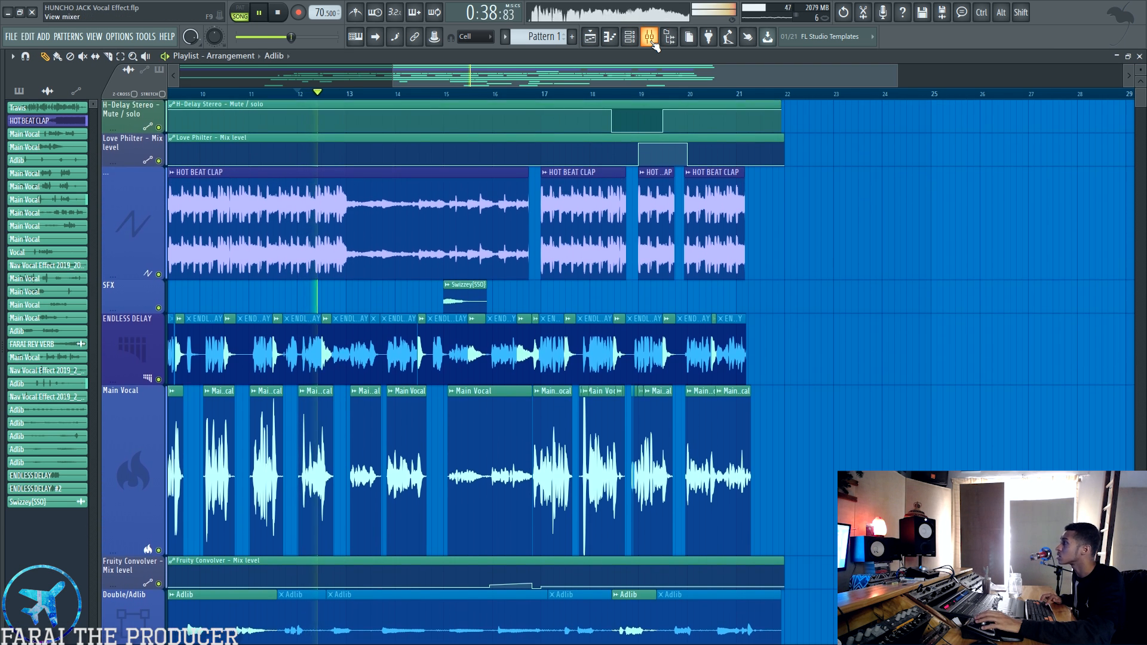
key("F9")
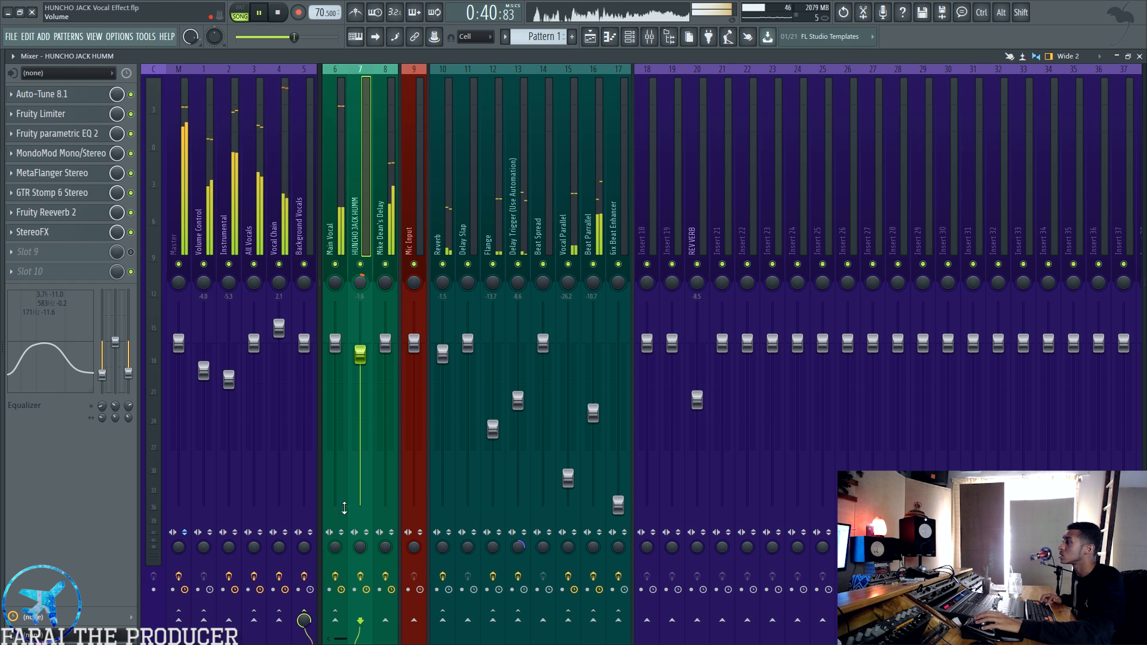
left_click_drag(361, 355, 365, 303)
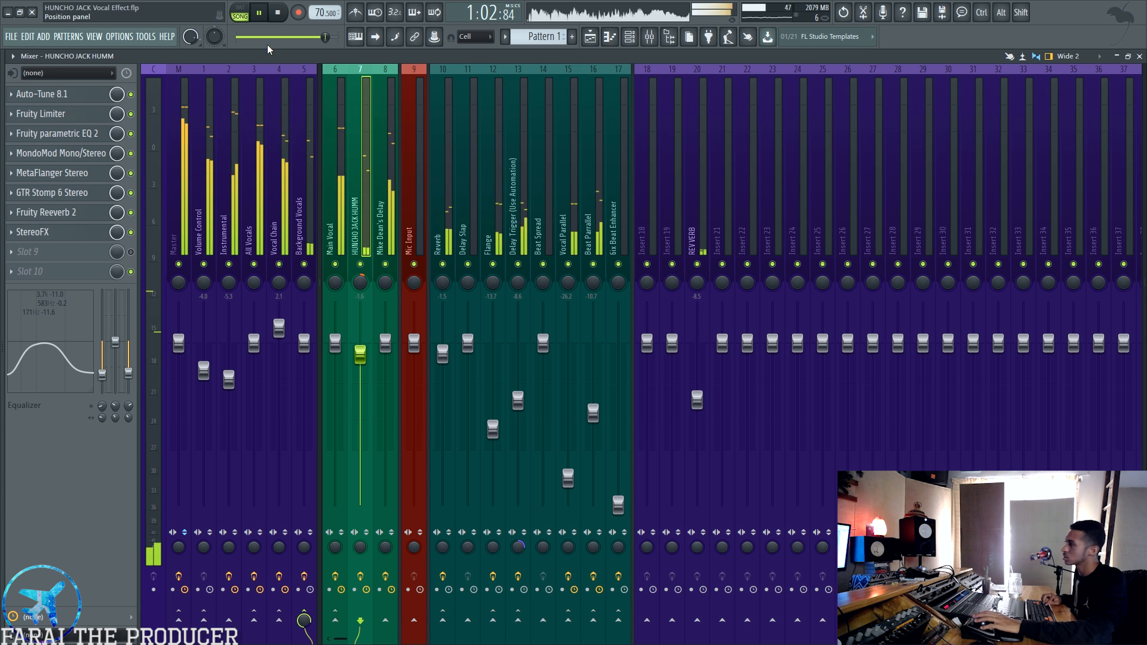
key("space")
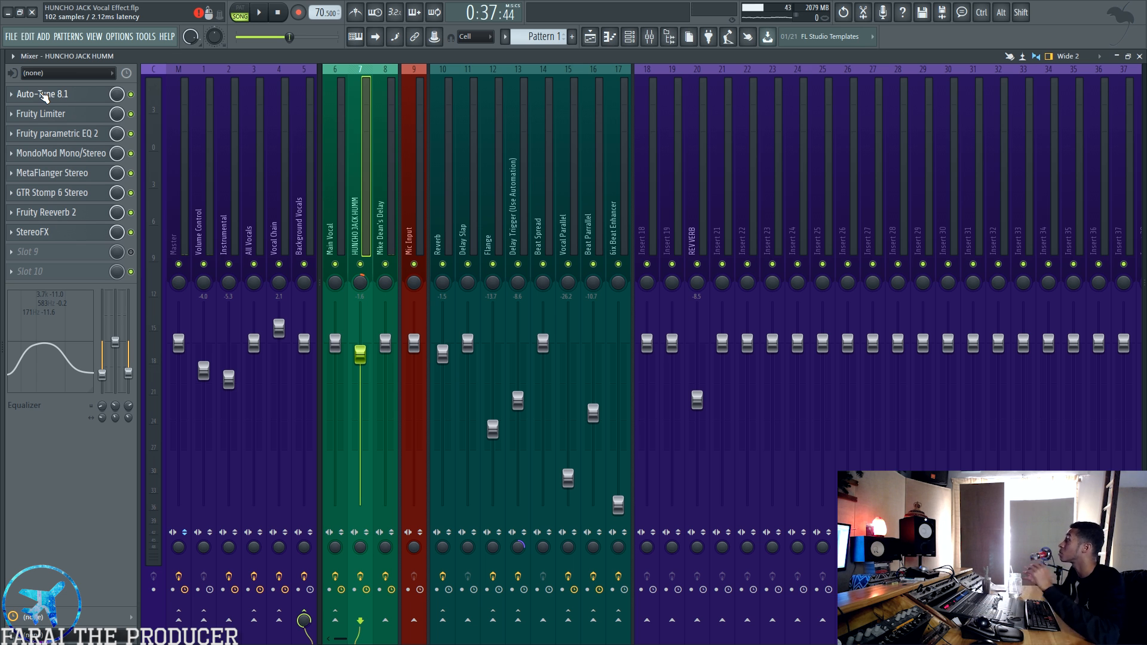
View the Auto-Tune 8.1 settings on the HUNCHO JACK HUMM mixer track and close the plugin.
left_click(43, 95)
left_click_drag(565, 133, 526, 102)
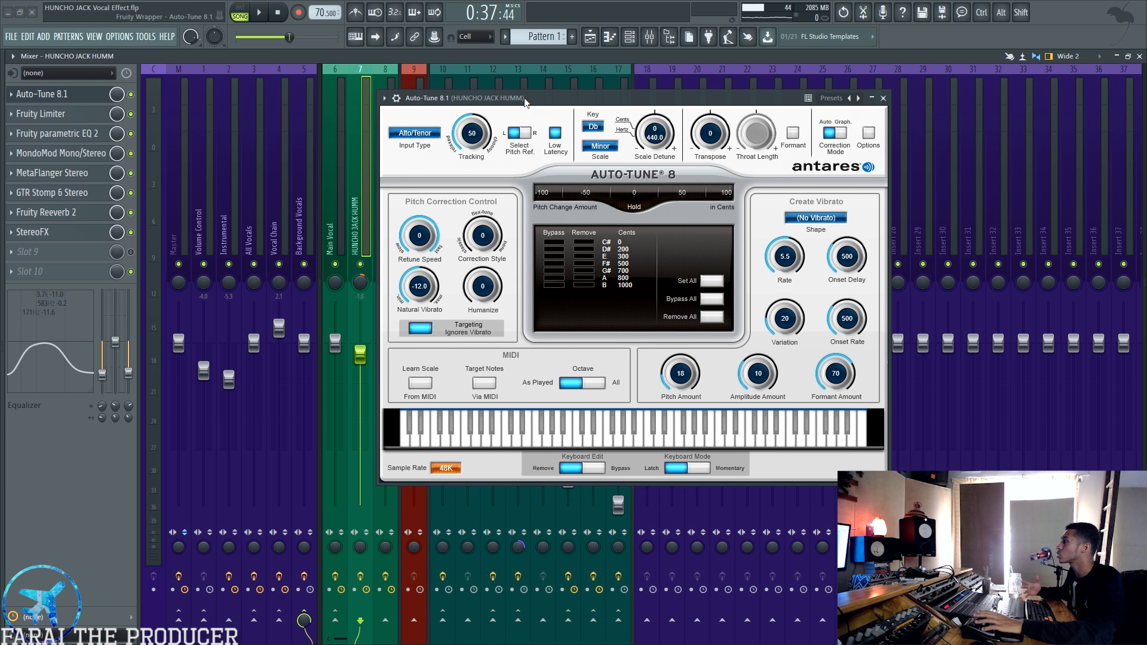
left_click(883, 98)
Open and enlarge Fruity Limiter on HUNCHO JACK HUMM, watch its level graph during playback, and close it.
left_click(42, 114)
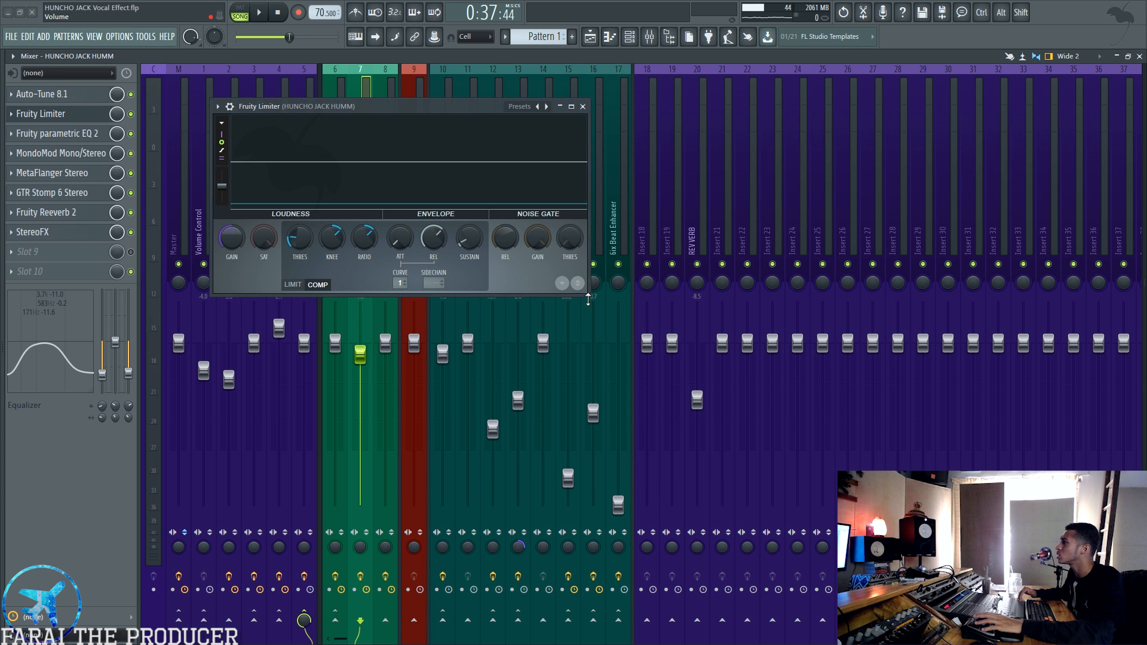
left_click_drag(588, 295, 842, 447)
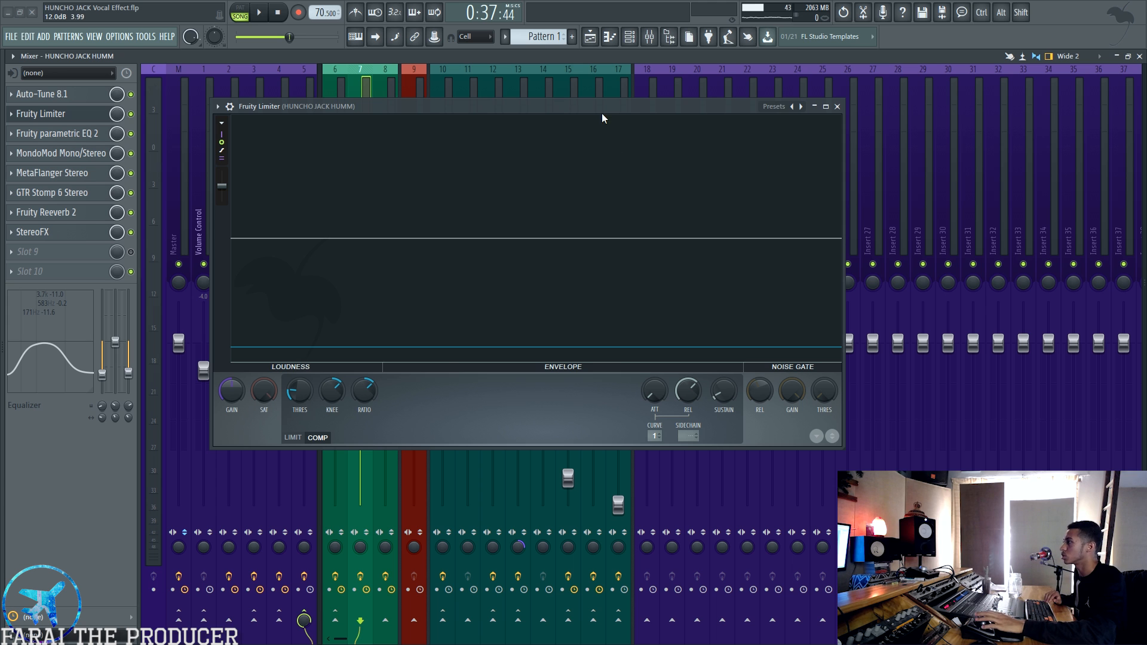
key("space")
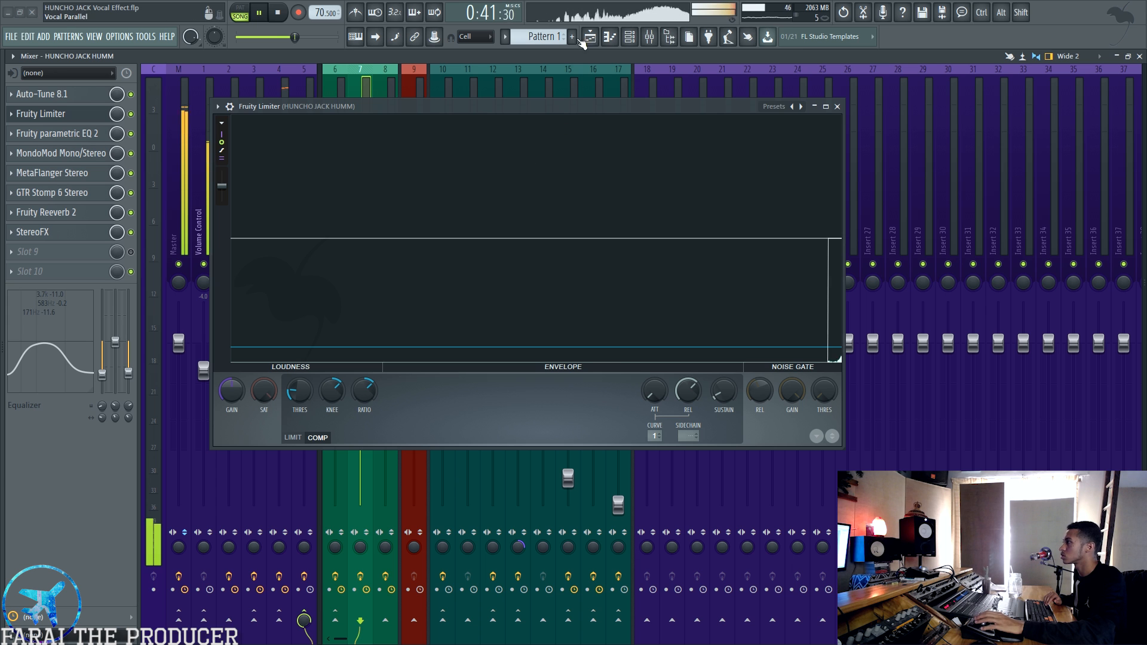
left_click_drag(649, 114, 756, 119)
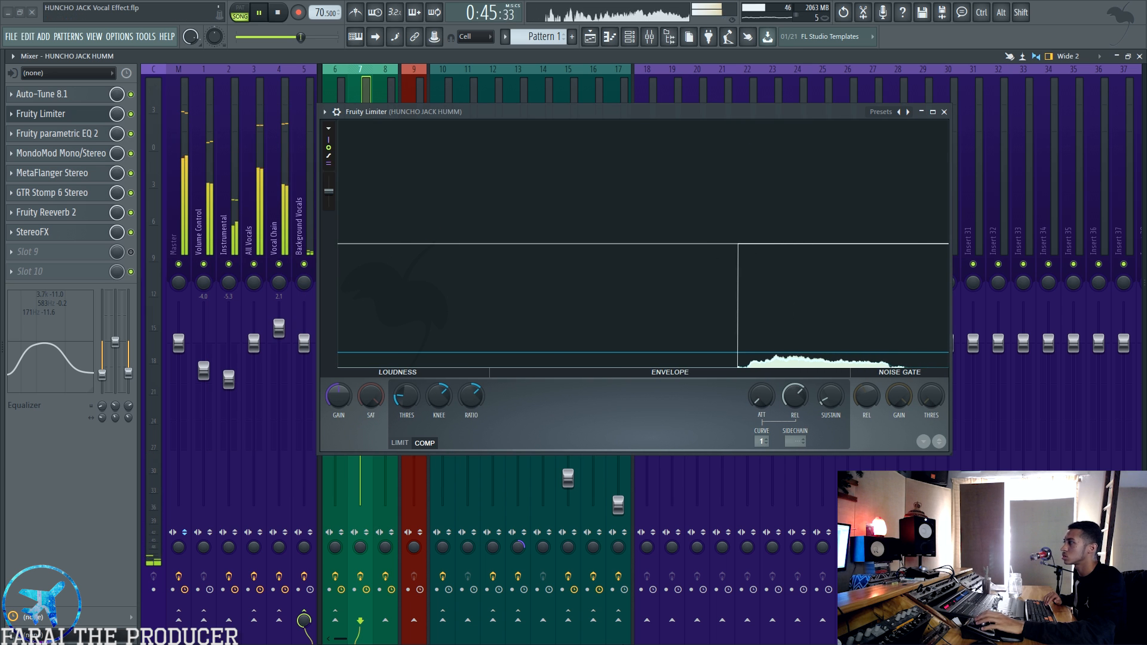
key("space")
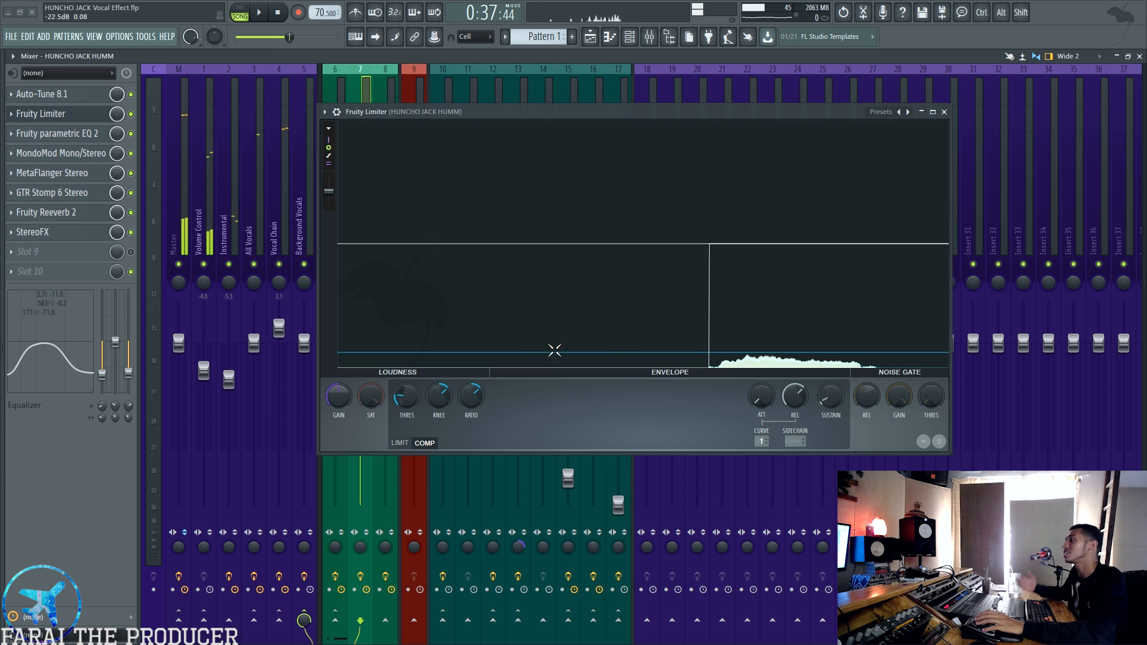
left_click(56, 113)
Examine the Fruity parametric EQ 2 curve, bring up MondoMod Mono/Stereo, and close the equalizer.
left_click(60, 133)
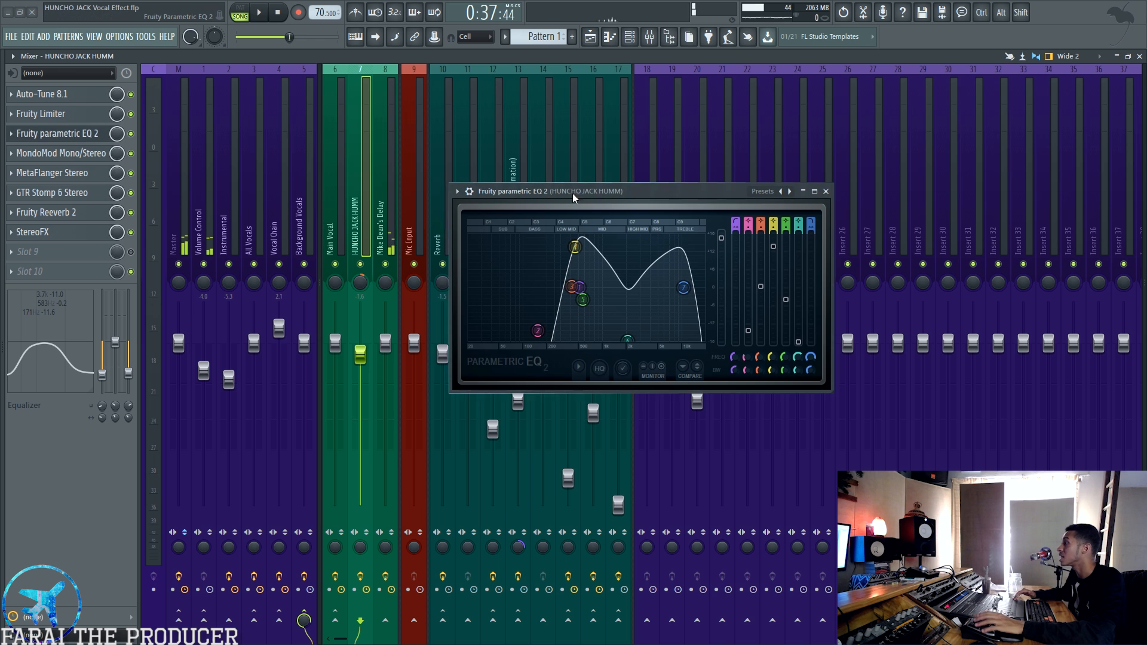
left_click_drag(630, 190, 608, 130)
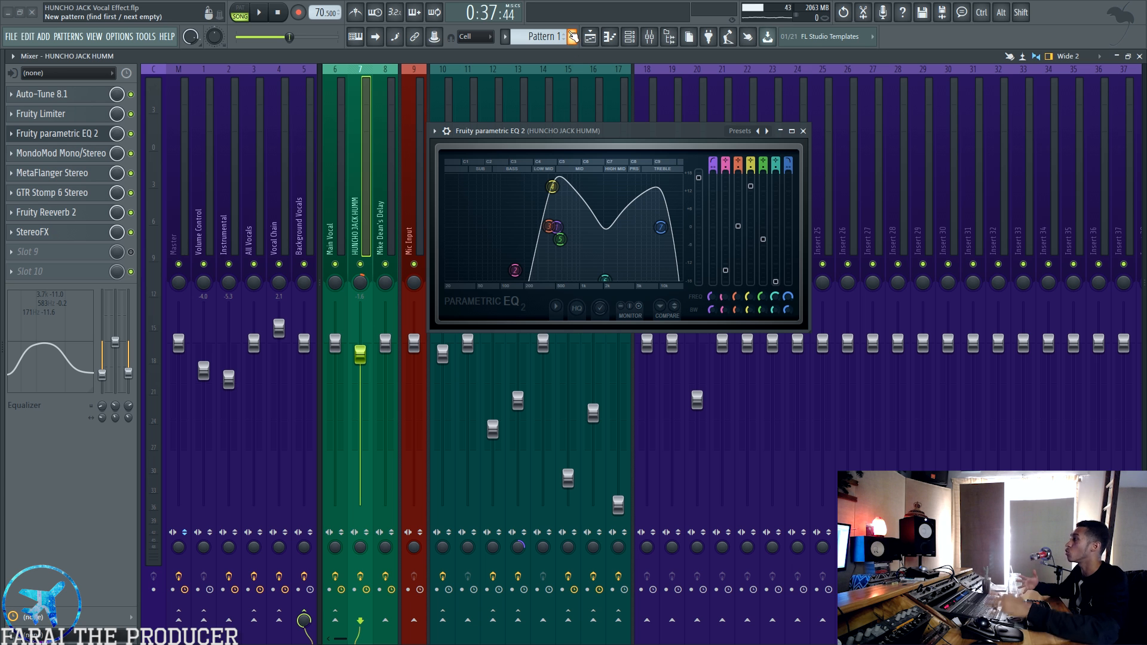
left_click(59, 153)
left_click(803, 131)
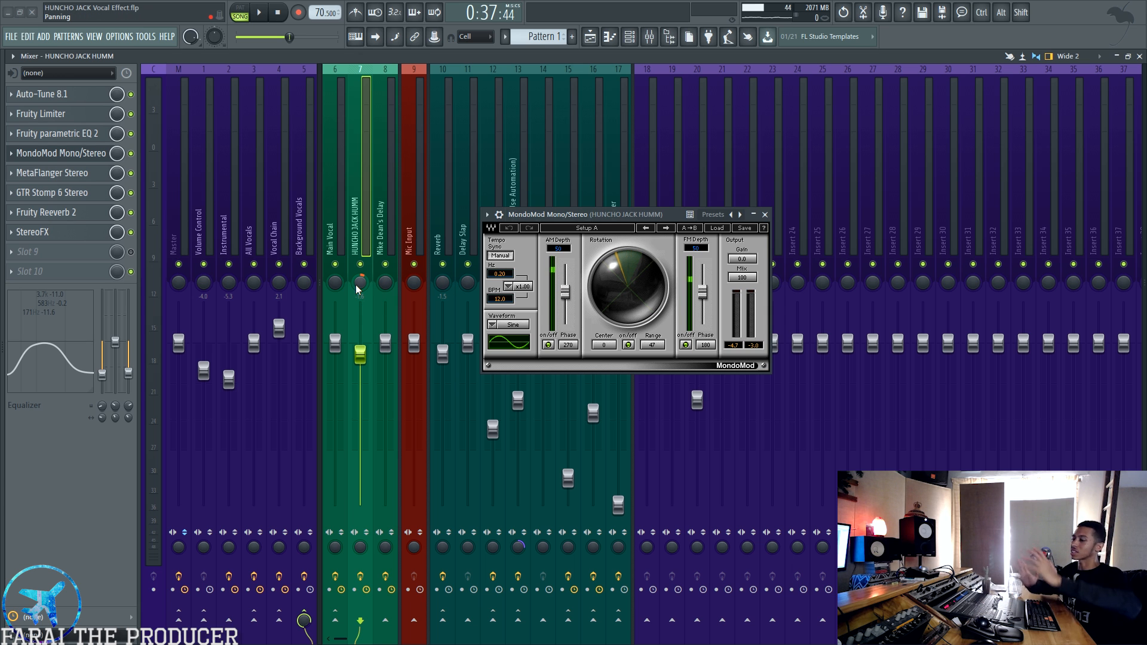
Show MetaFlanger Stereo directly below MondoMod to view both modulation settings, and close both plugins.
left_click(60, 173)
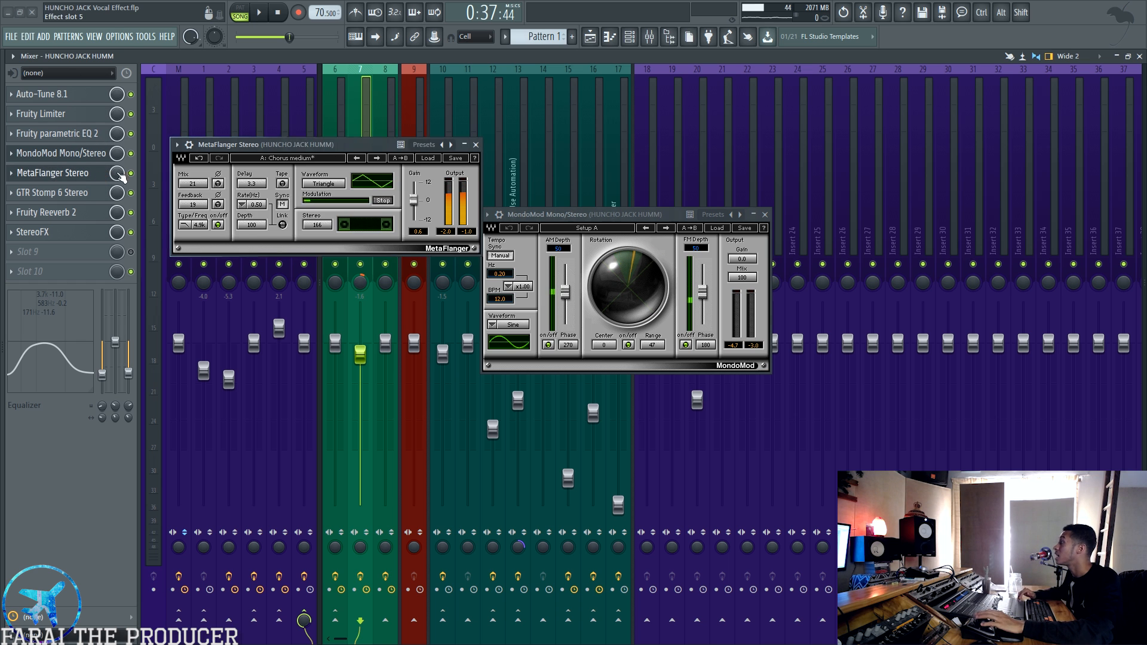
left_click_drag(278, 147, 581, 382)
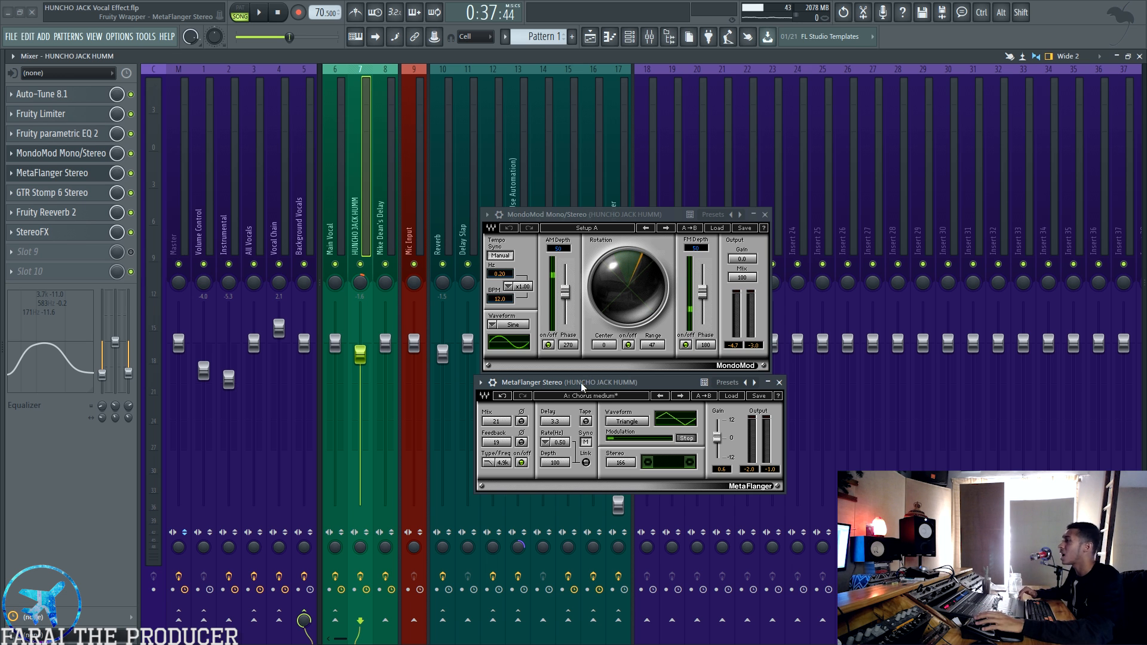
left_click(67, 172)
left_click(66, 154)
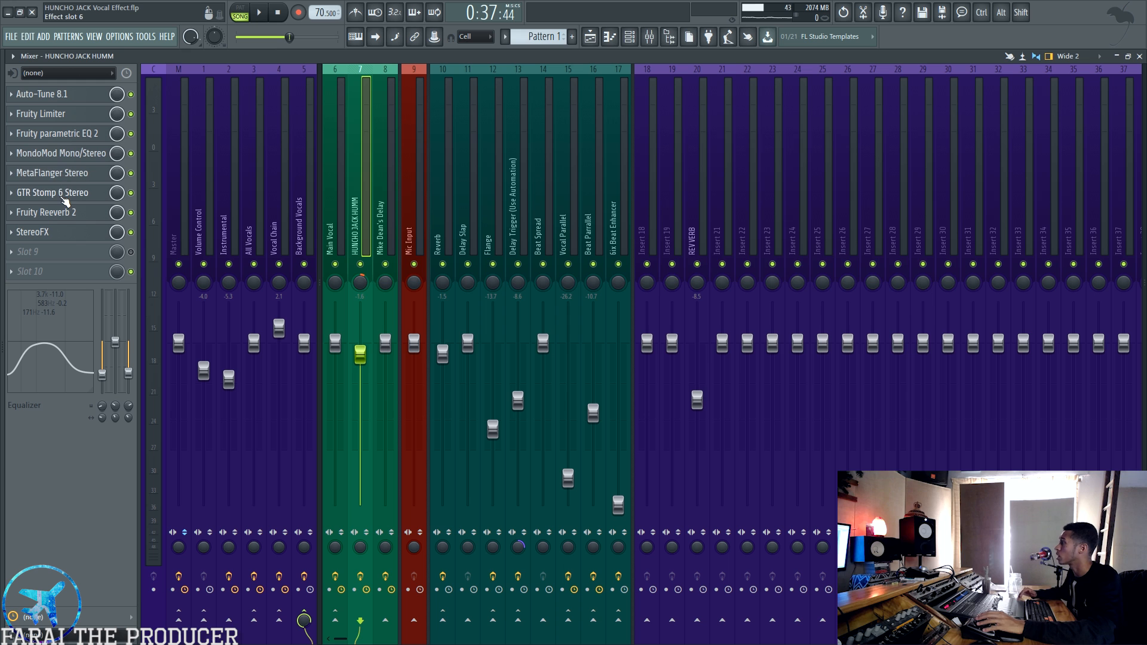
Examine the GTR Stomp 6 Stereo pedals and look into the stomp list of the fifth, empty slot.
left_click(60, 192)
left_click_drag(655, 144, 686, 149)
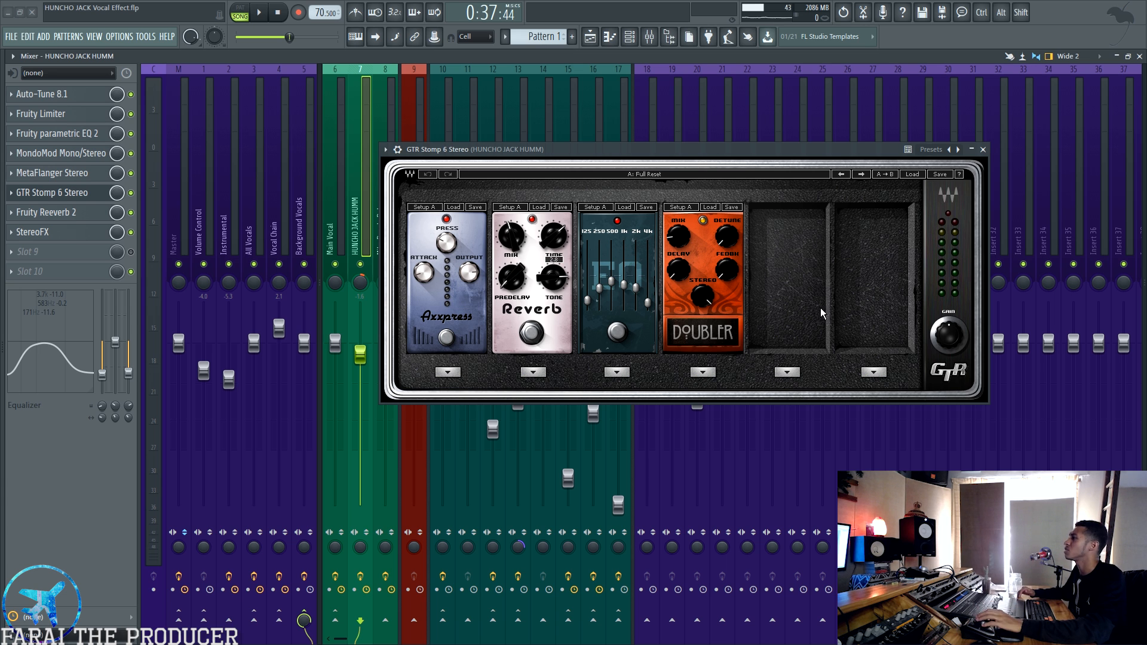
left_click(788, 374)
left_click(817, 353)
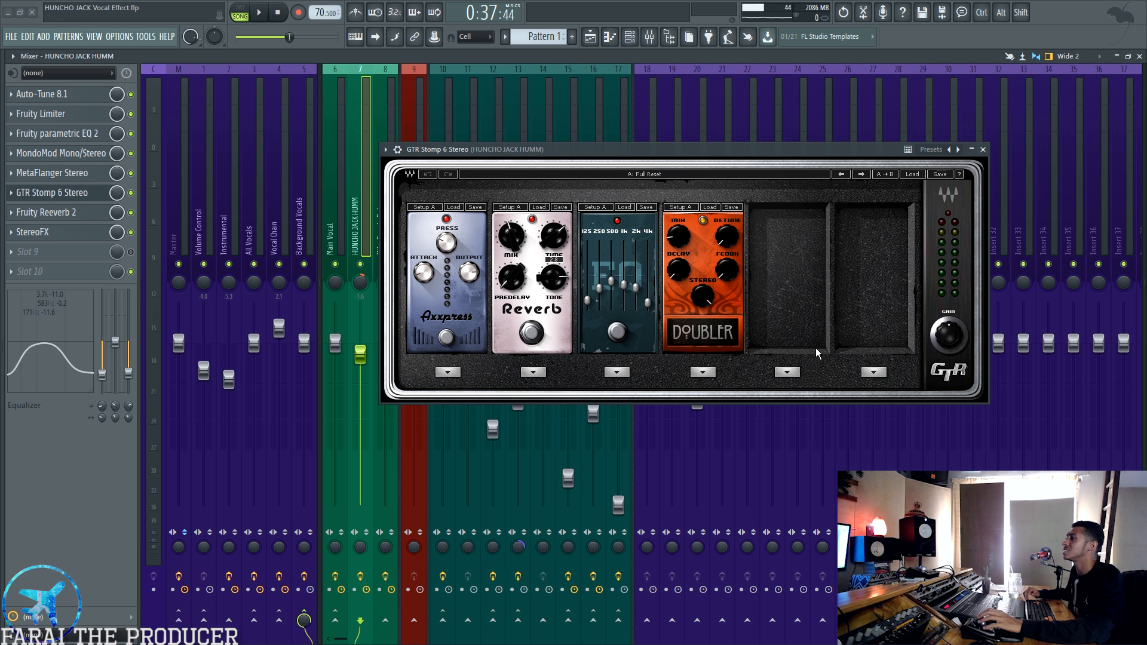
left_click(377, 133)
left_click(363, 142)
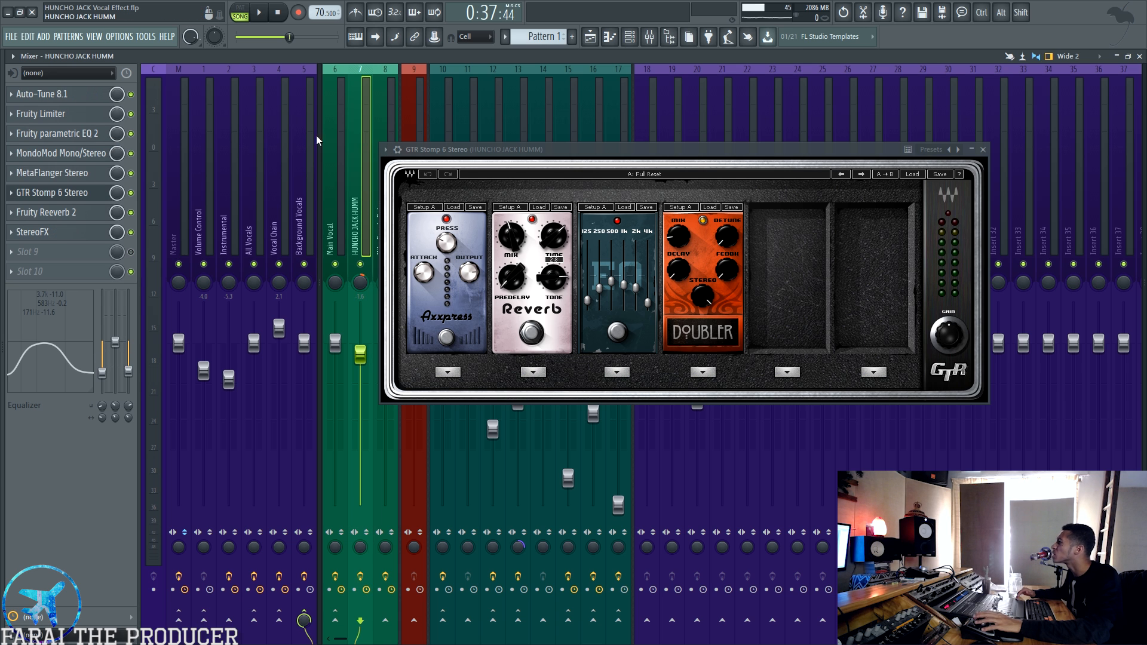
View the Fruity Reeverb 2 and StereoFX settings, and close StereoFX and GTR Stomp 6.
left_click(106, 213)
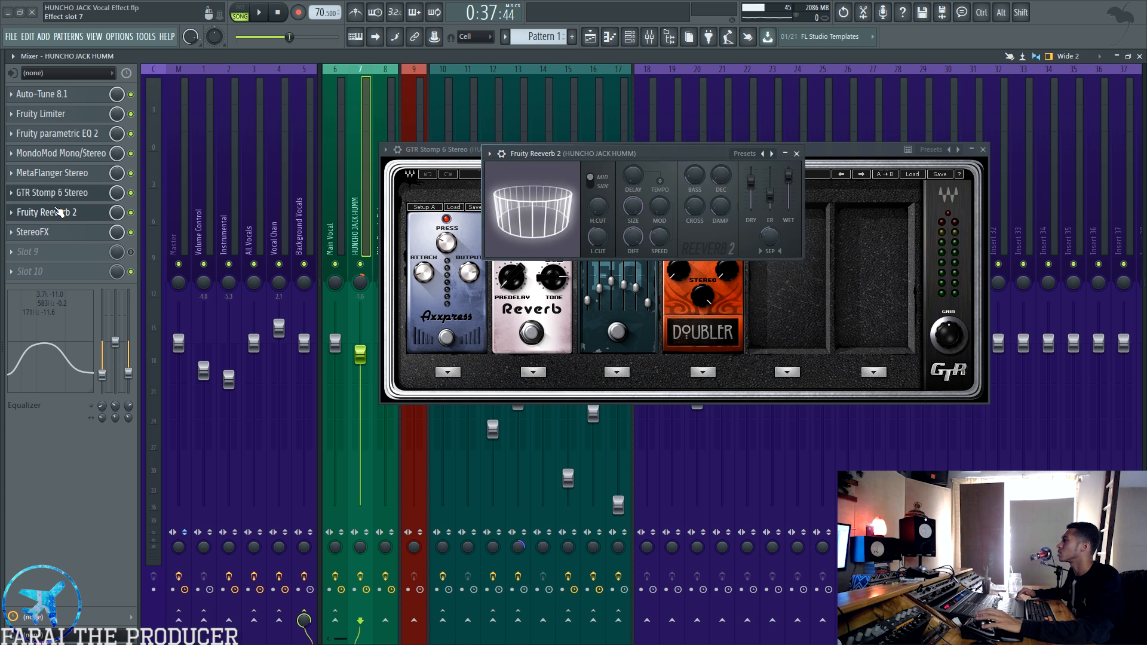
left_click_drag(600, 151, 568, 390)
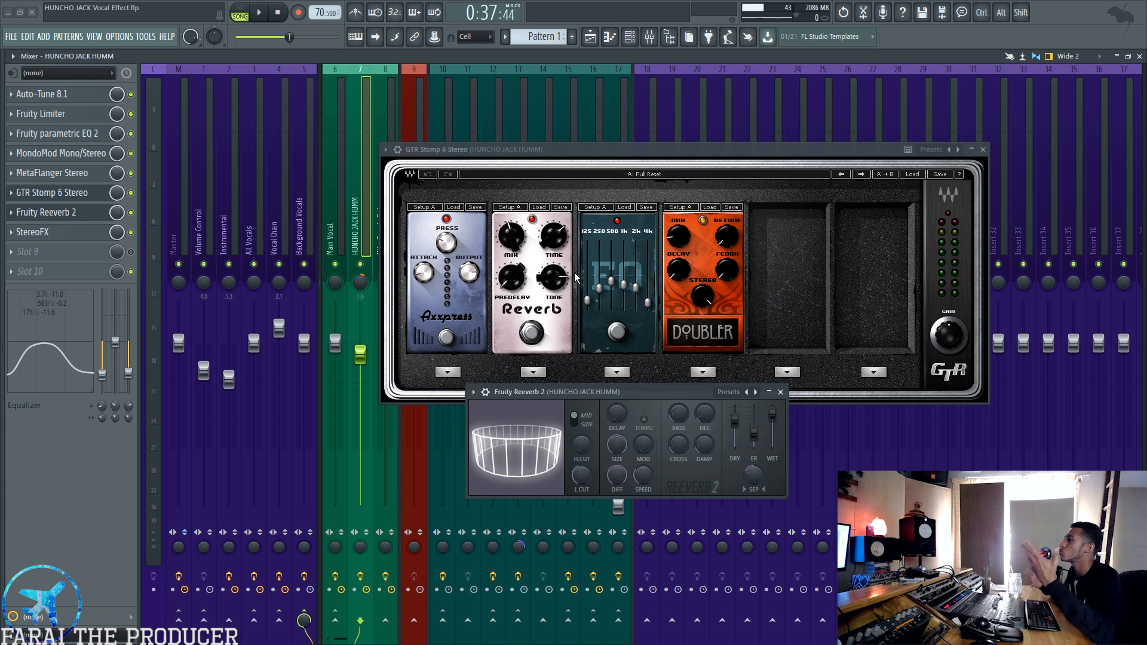
left_click(42, 232)
left_click_drag(509, 212, 722, 92)
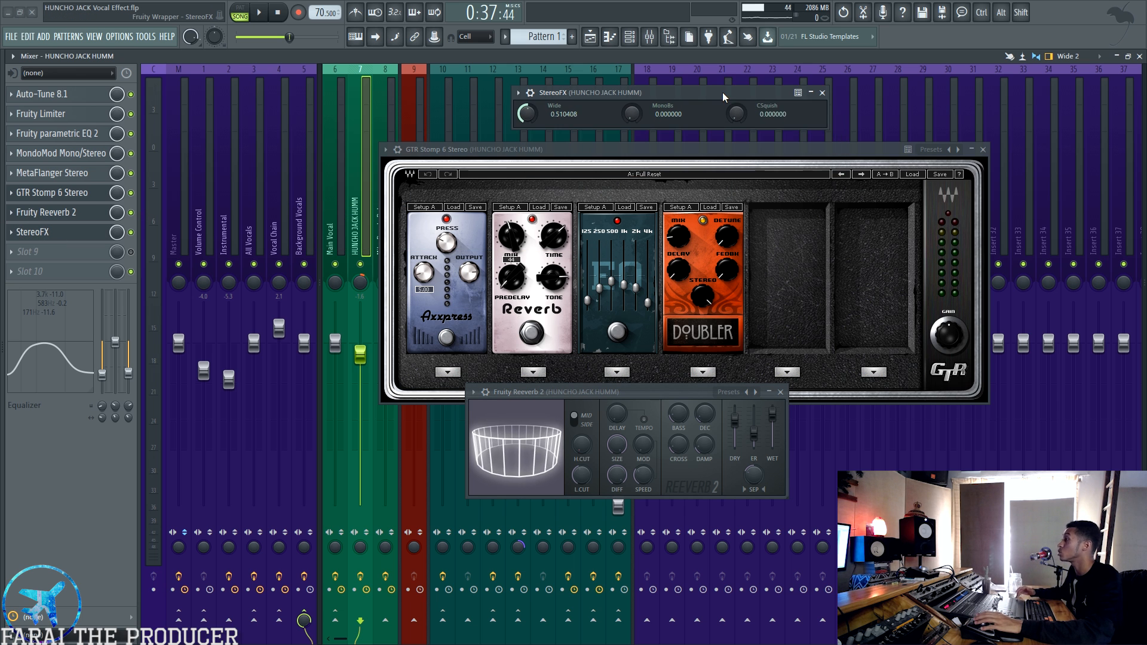
left_click(822, 93)
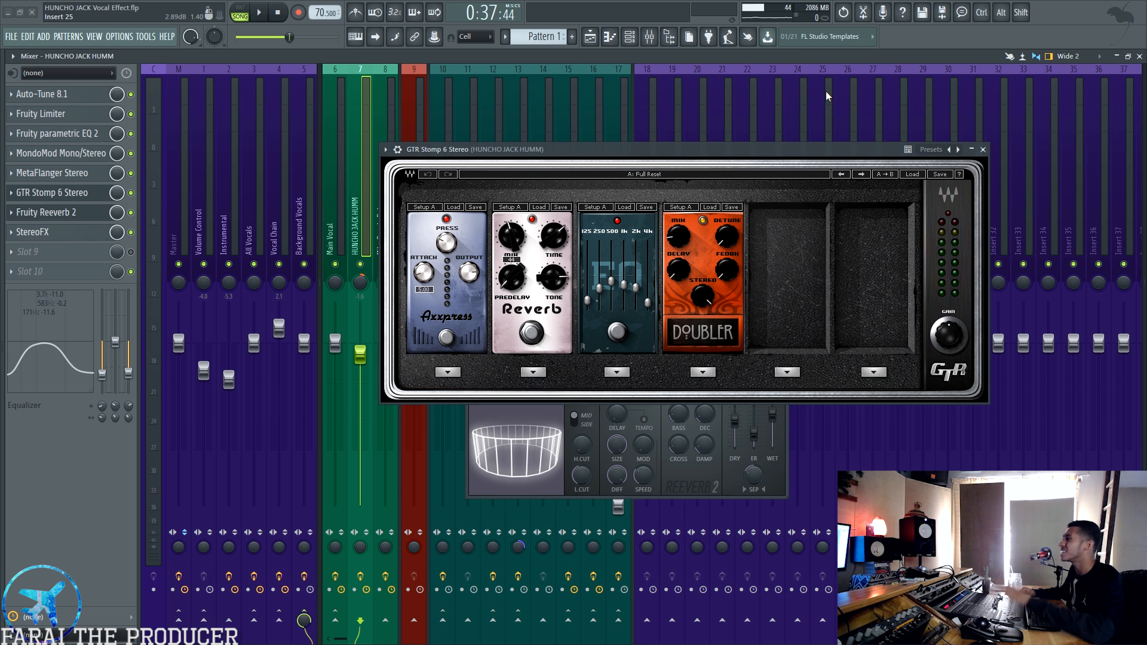
left_click(983, 149)
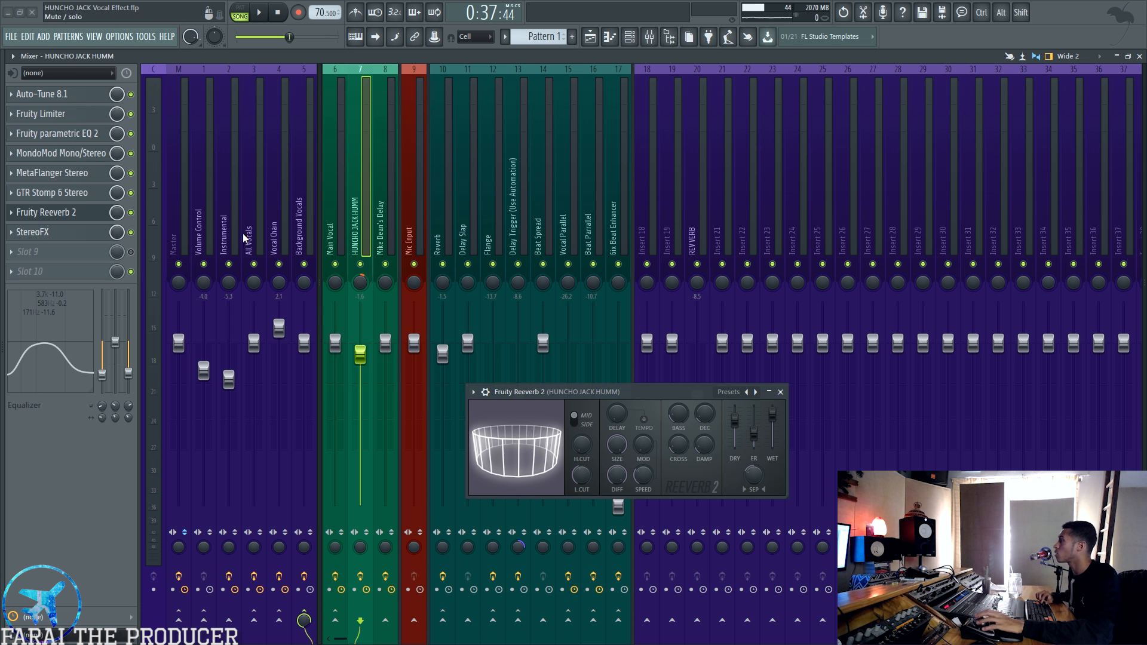
Solo the Double/Adlib track and audition it from just before bar 11 with only Auto-Tune 8.1 active on HUNCHO JACK HUMM.
key("space")
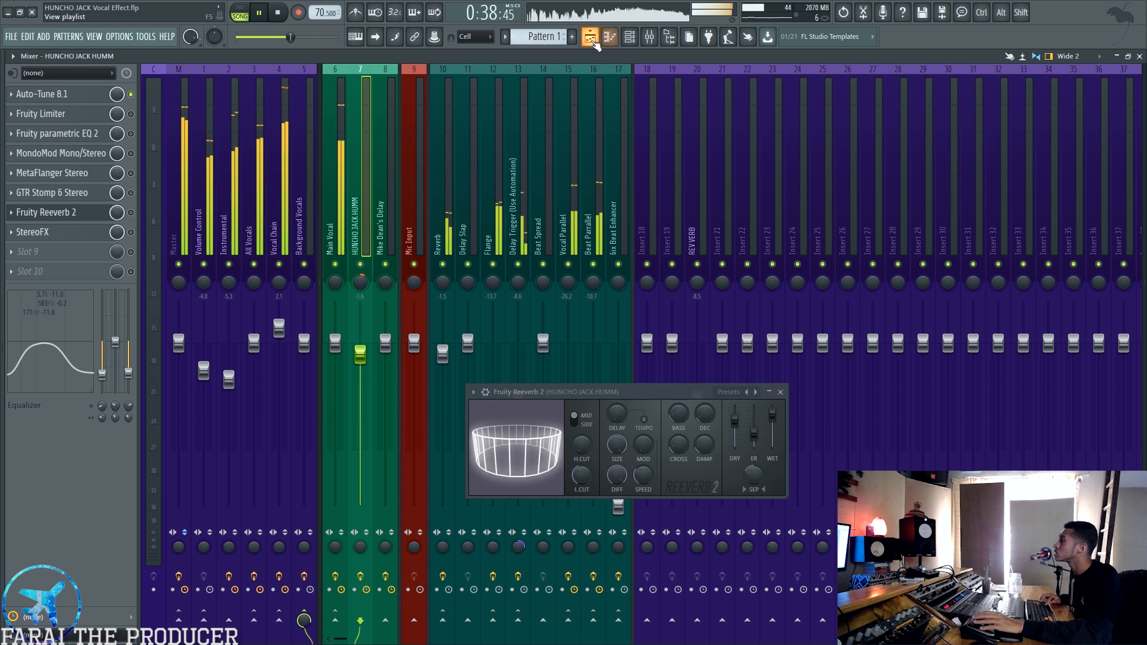
left_click(612, 38)
scroll(193, 389, "down", 5)
key("space")
left_click(243, 94)
left_click(150, 486)
key("space")
left_click(244, 95)
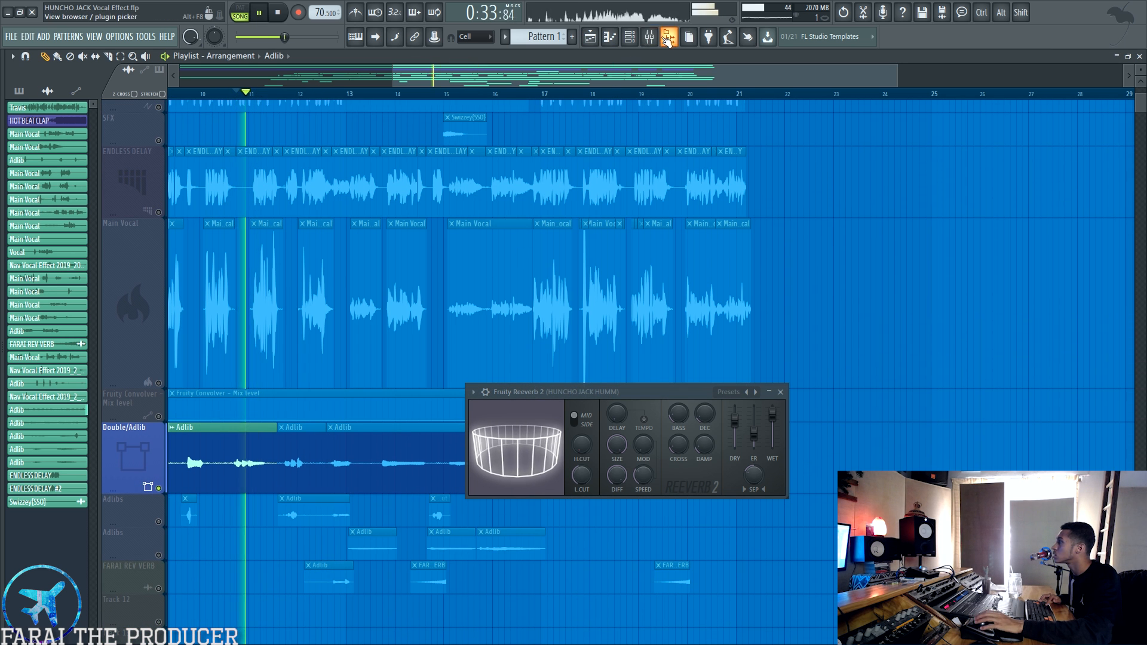
key("F9")
key("space")
Reactivate all HUNCHO JACK HUMM effects, play the soloed Double/Adlib track again for comparison, and return to the playlist.
left_click(131, 94, "ctrl")
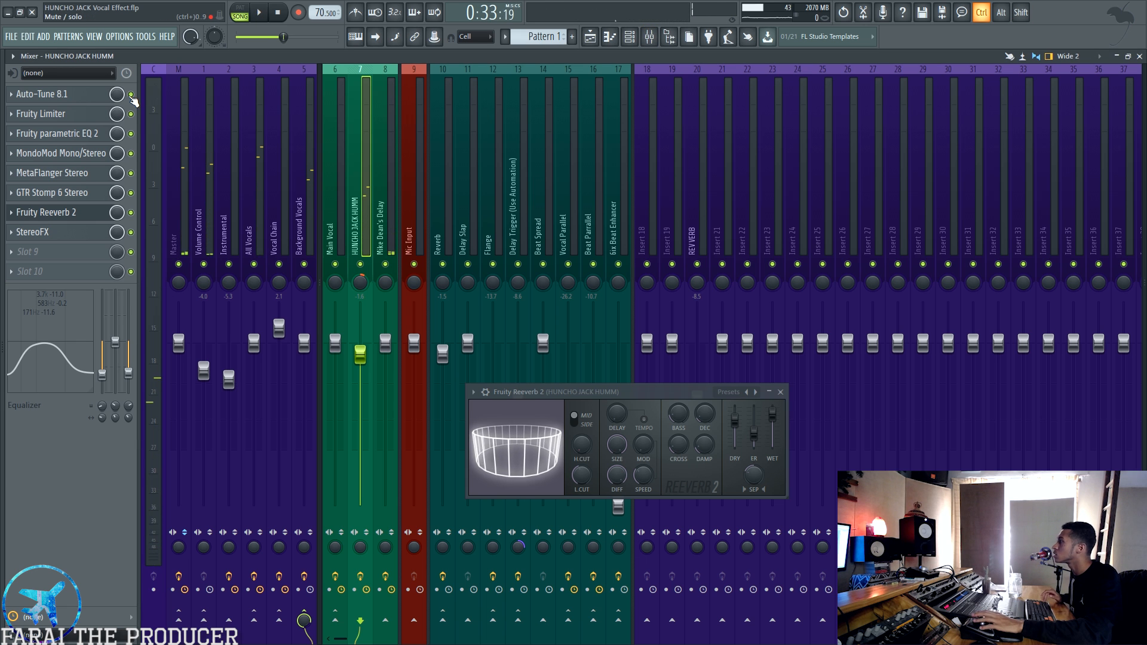
key("space")
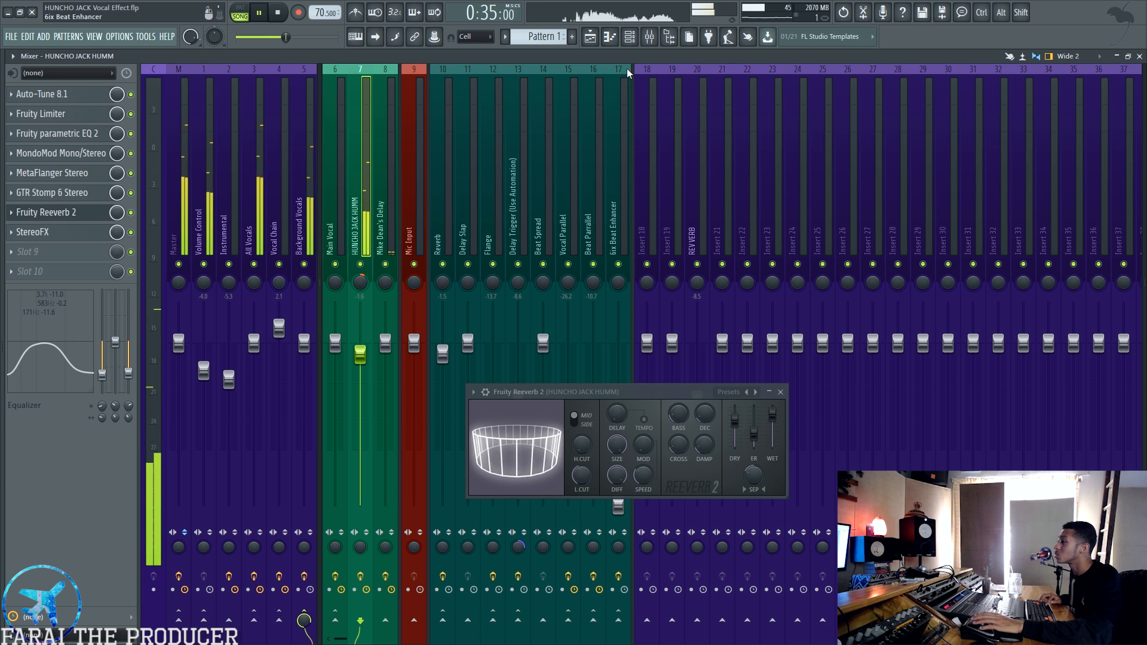
key("space")
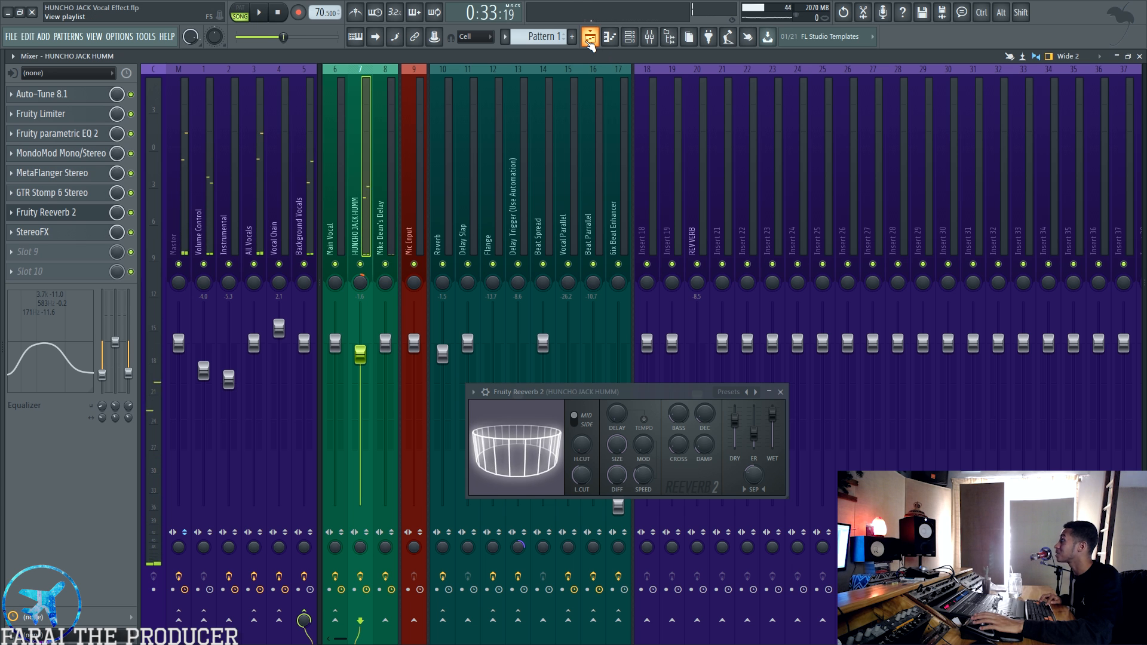
key("space")
left_click(589, 39)
key("space")
Close the Fruity Reeverb 2 window and restore all playlist tracks from solo.
left_click(779, 392)
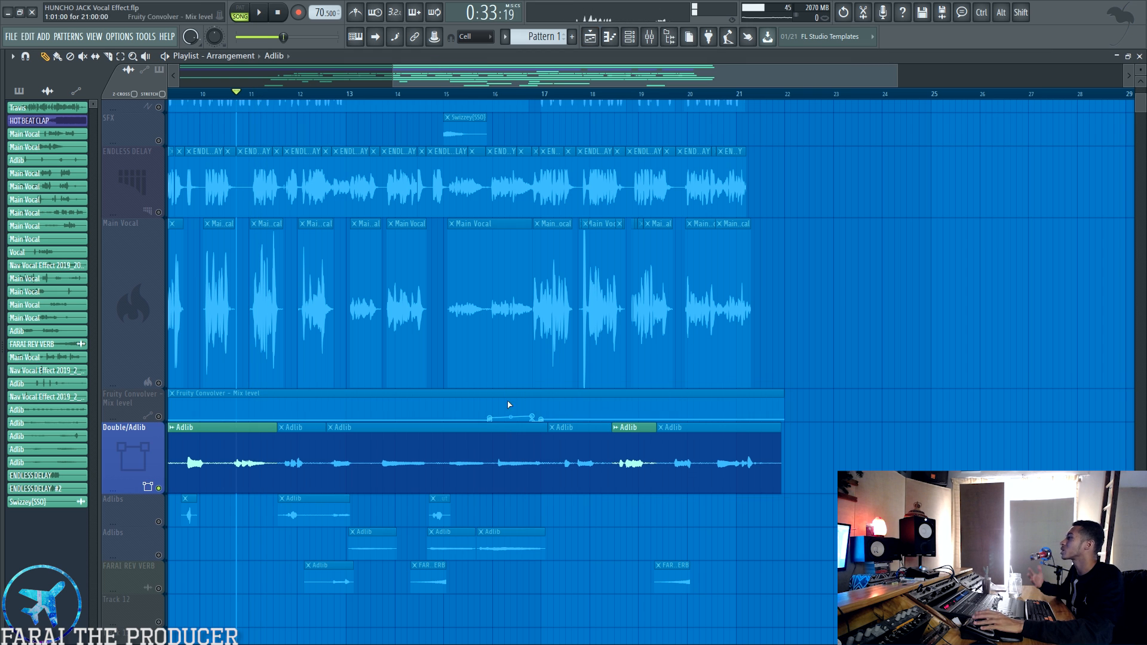
right_click(158, 487)
scroll(532, 382, "down", 2)
scroll(649, 287, "up", 3)
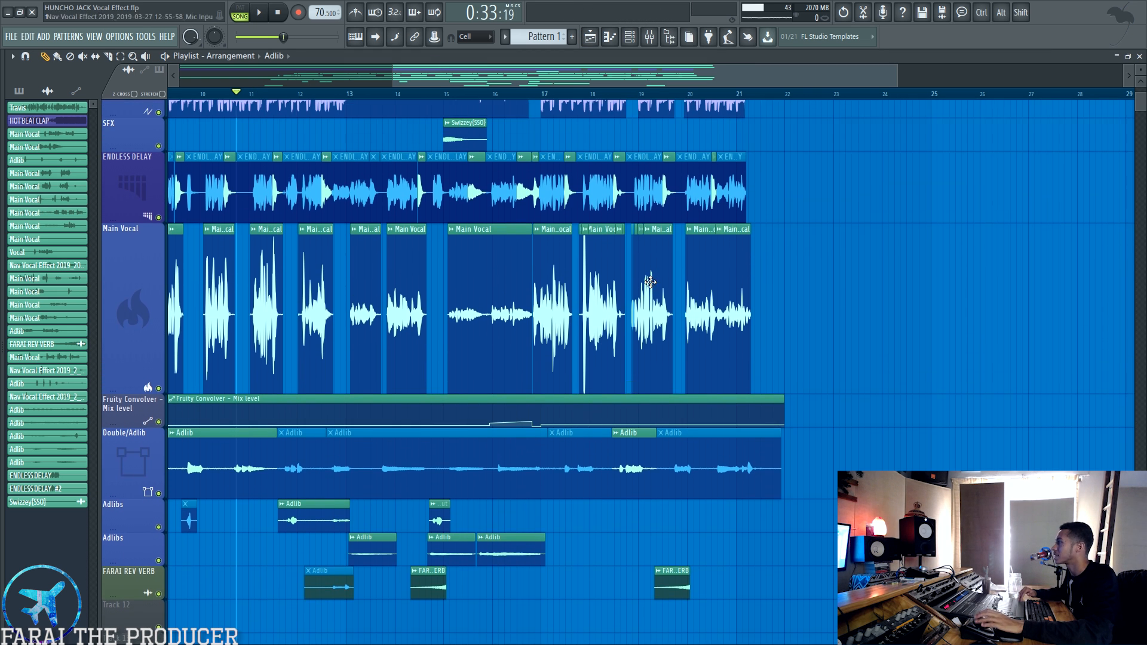
scroll(649, 282, "up", 1)
Select the Mike Dean's Delay mixer track to view its effects, and show the playlist from about bar 4.
key("F9")
left_click(384, 212)
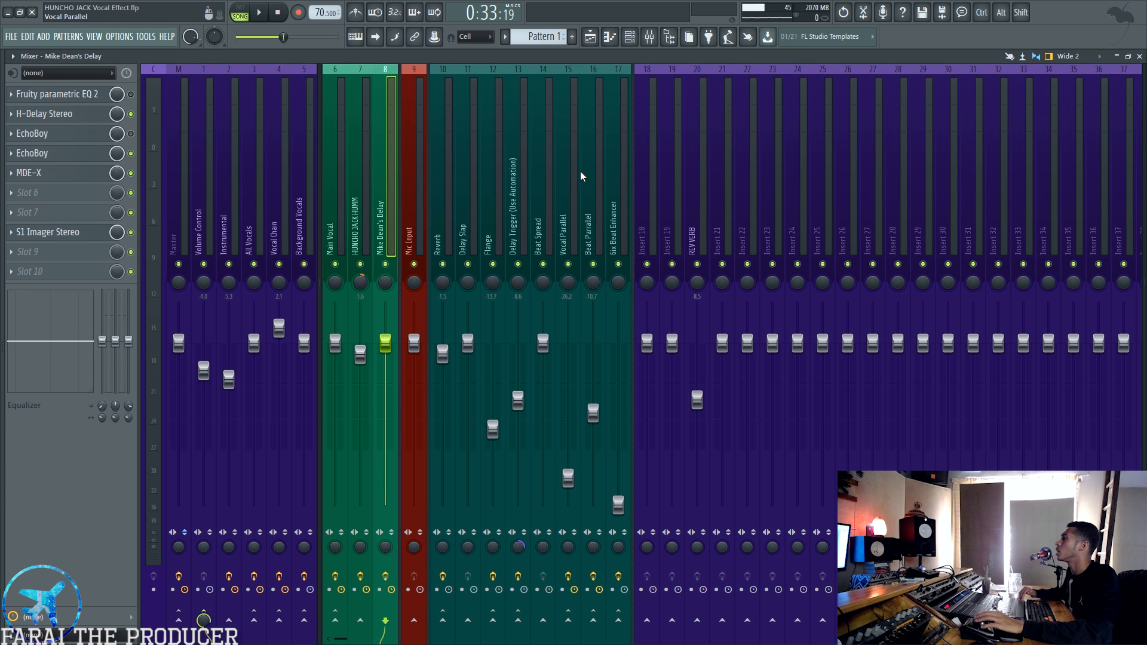
left_click(589, 41)
scroll(442, 77, "left", 6)
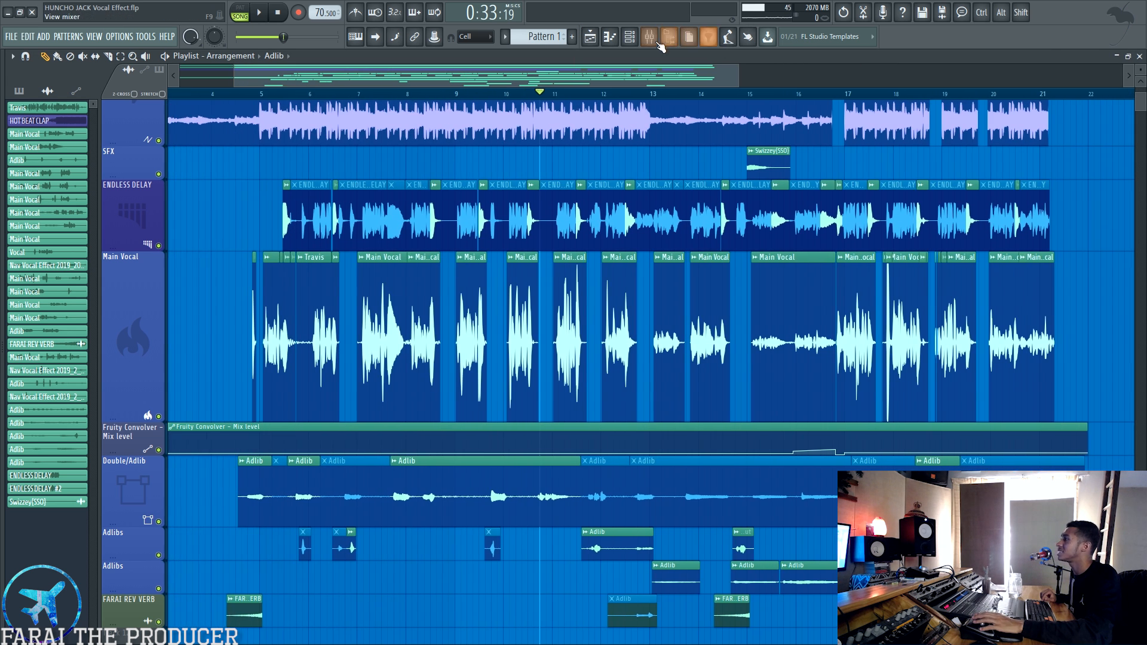
Solo the ENDLESS DELAY playlist track and place the playhead in bar 5 just before its first clip.
key("F9")
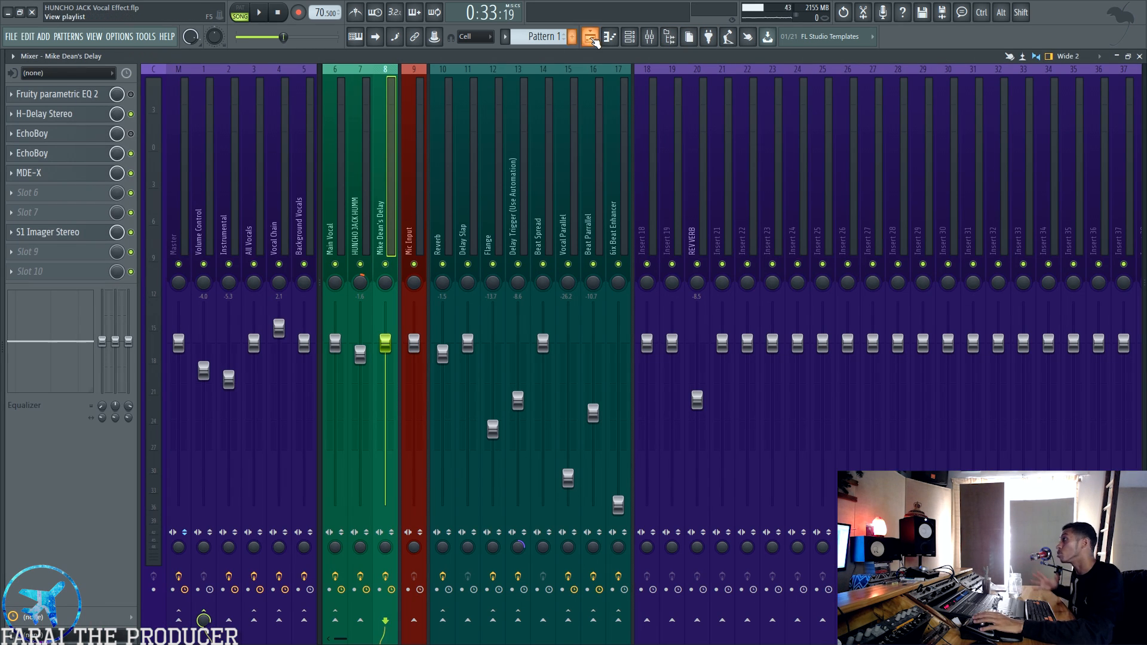
left_click(591, 40)
left_click(261, 93)
scroll(261, 96, "up", 5)
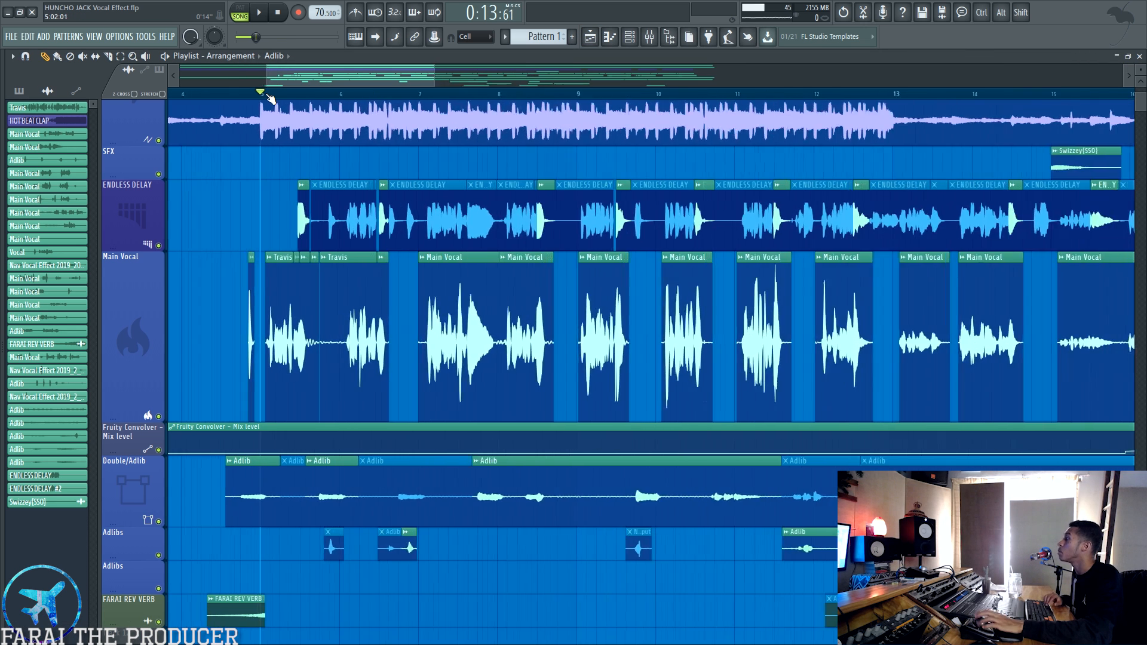
left_click_drag(421, 339, 447, 331)
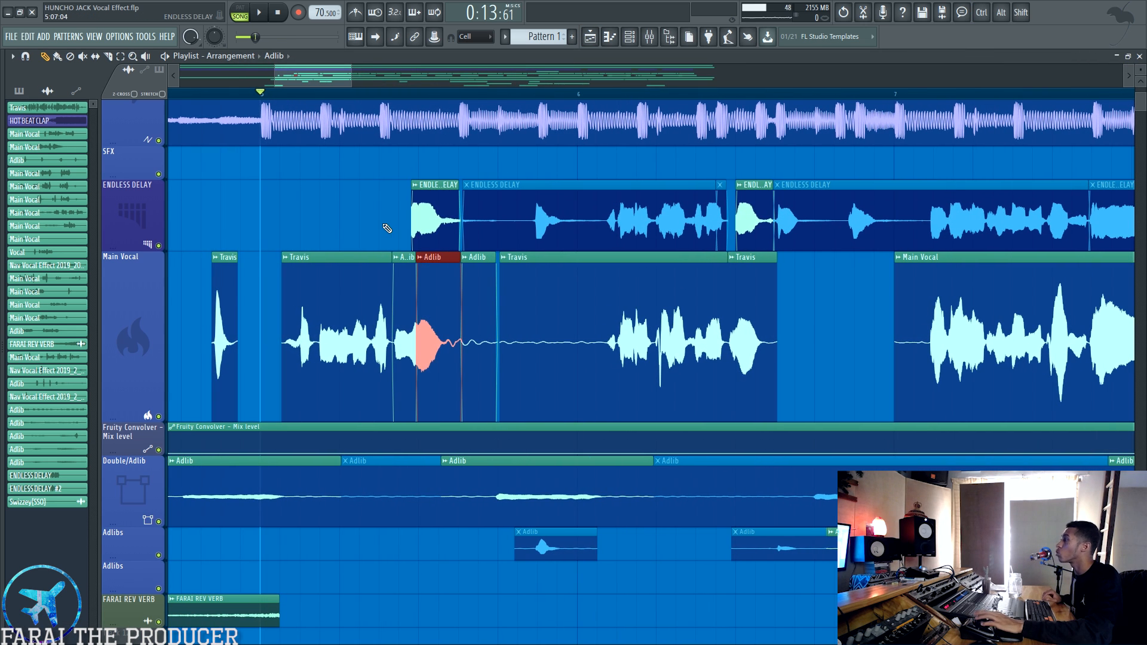
left_click(388, 227)
left_click(402, 92)
right_click(160, 247)
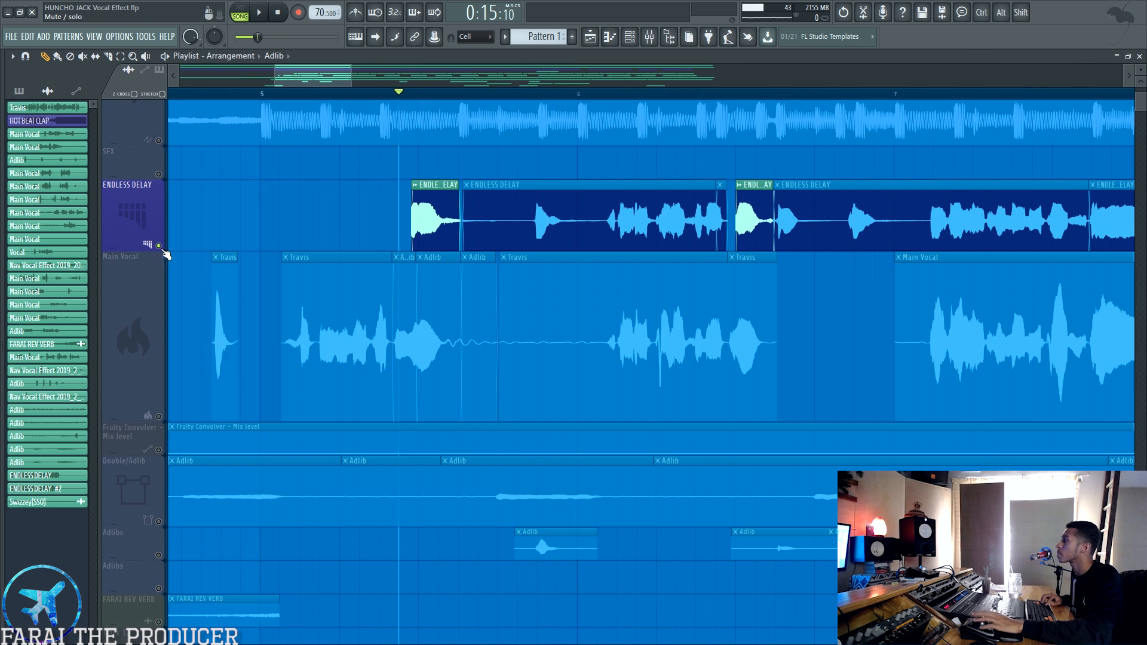
Show the mixer, play the soloed delay, and open H-Delay Stereo on Mike Dean's Delay while listening.
left_click(649, 37)
key("space")
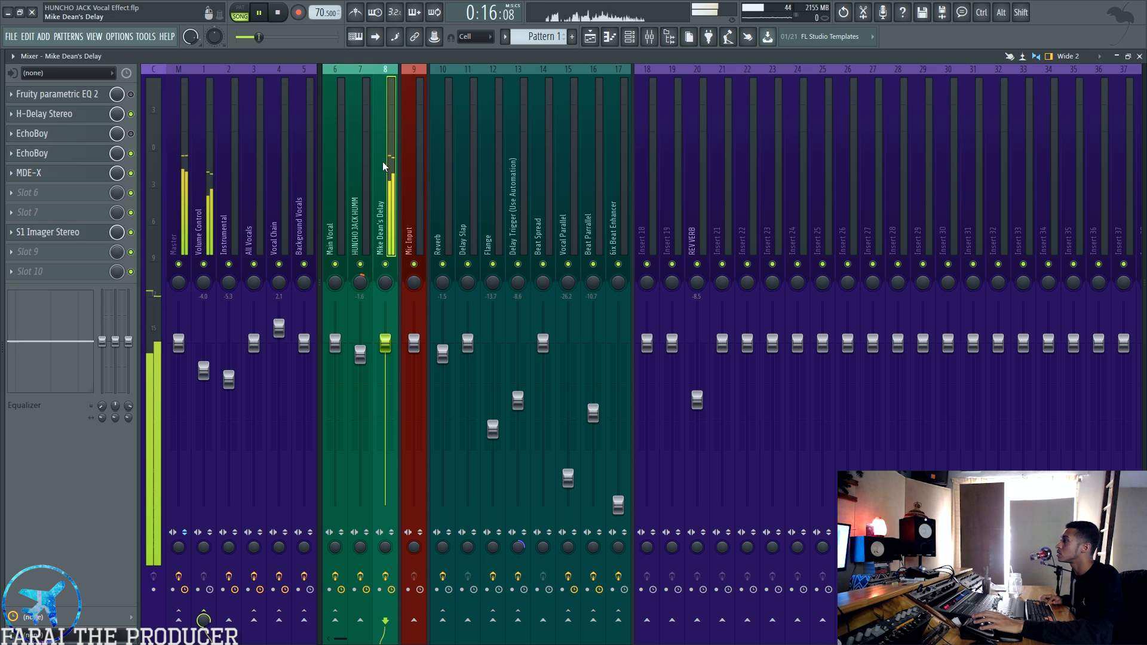
left_click(36, 114)
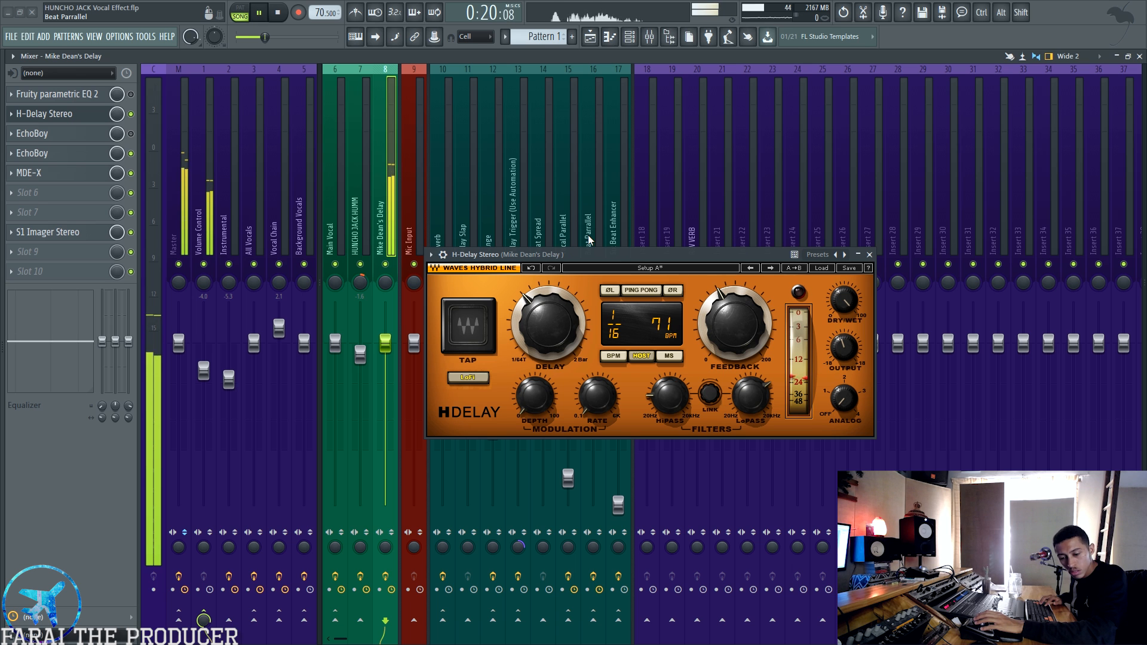
key("space")
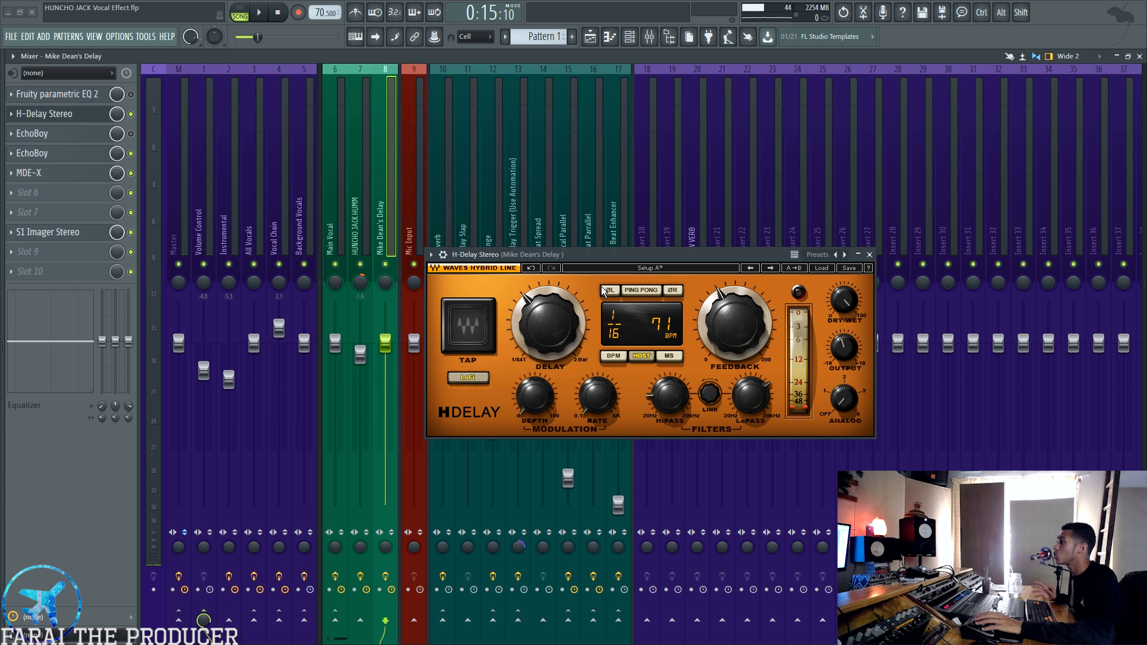
Audition H-Delay Stereo with a 1/4 delay time, undo that change, and replay the soloed delay for comparison.
left_click_drag(548, 322, 548, 294)
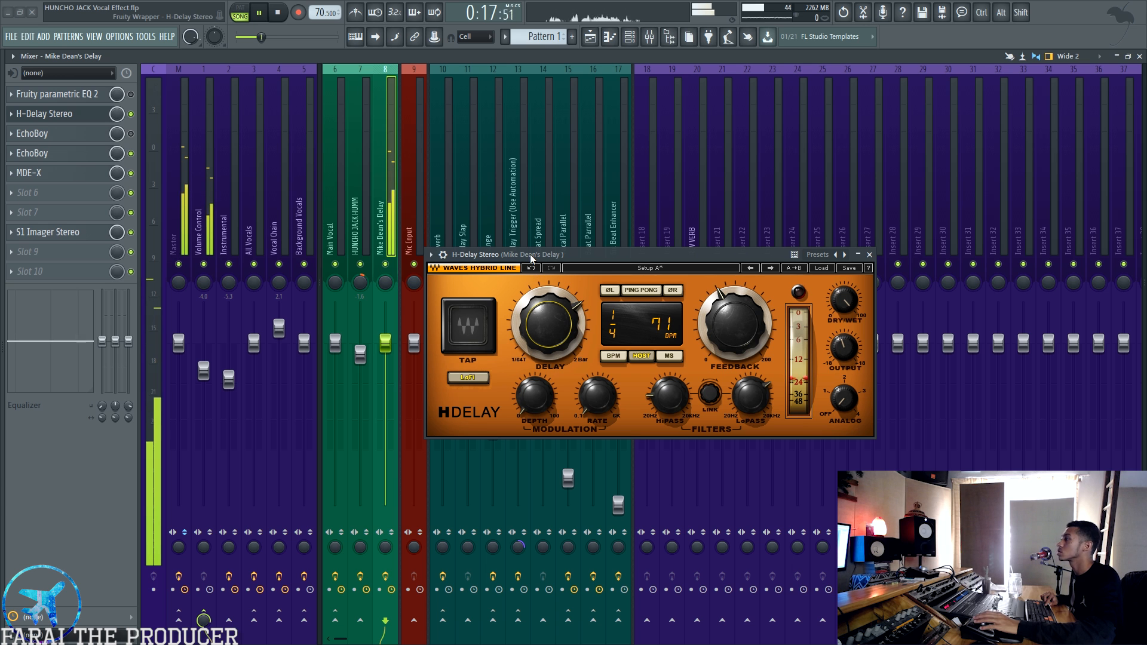
left_click(531, 268)
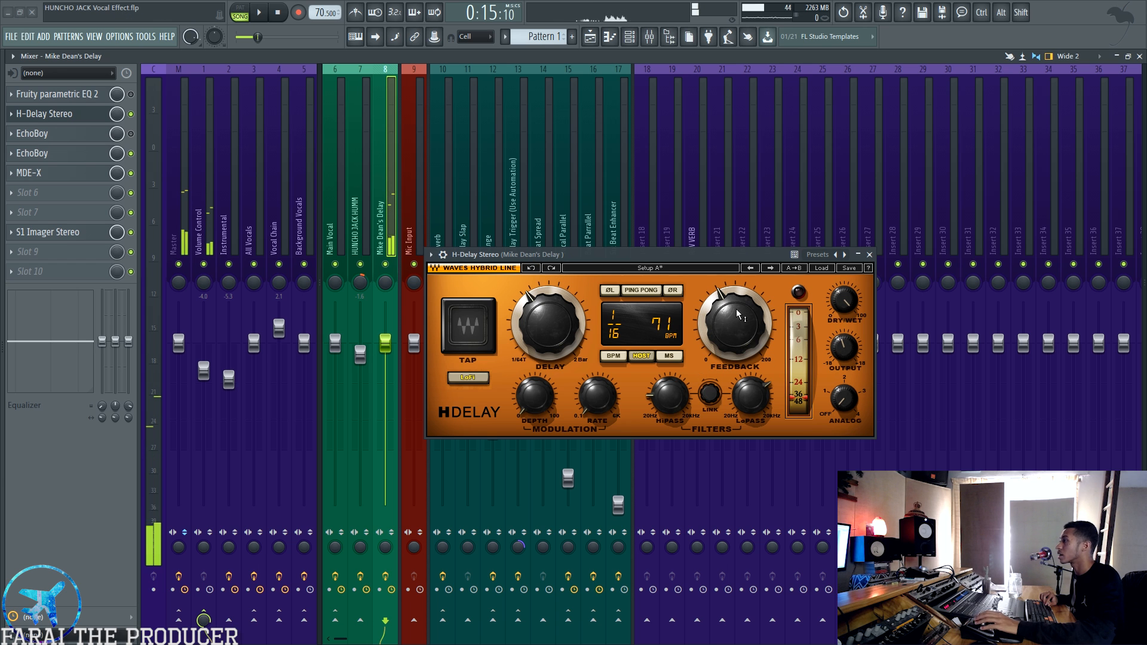
key("space")
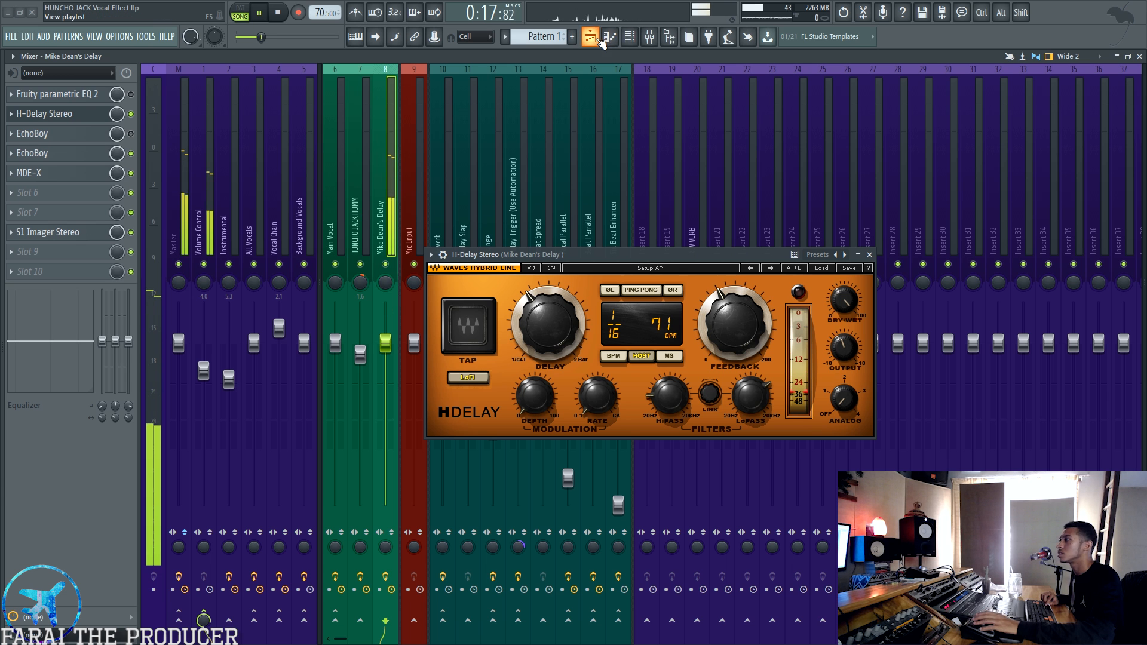
key("space")
Check the H-Delay Stereo feedback value and save the project.
mouse_move(734, 323)
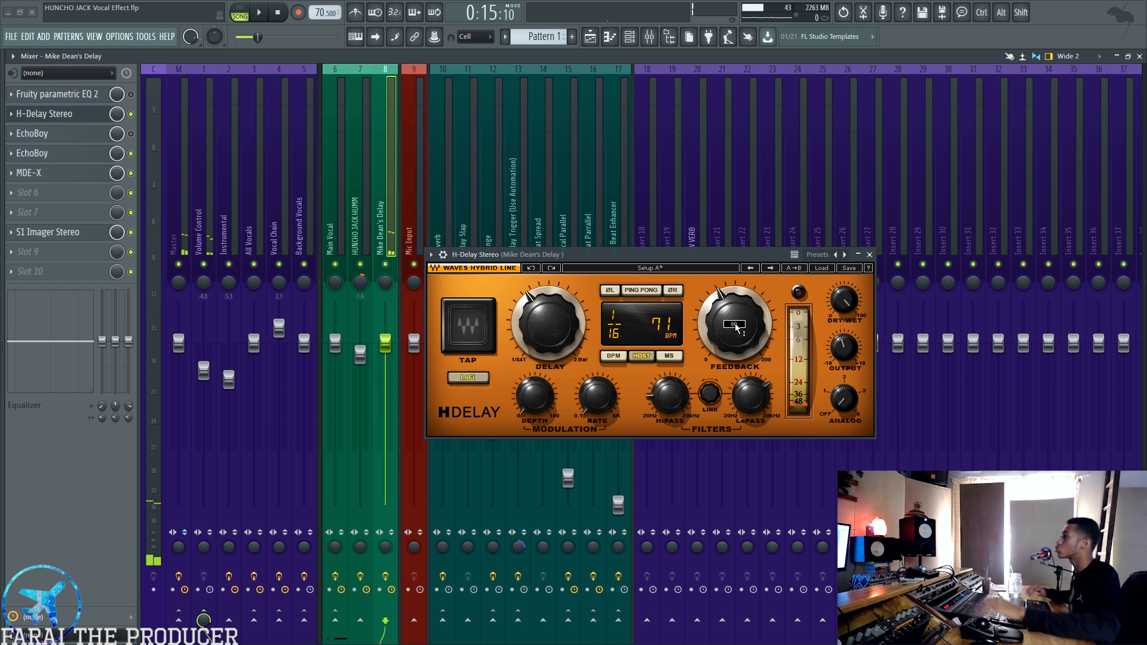
key("ctrl+s")
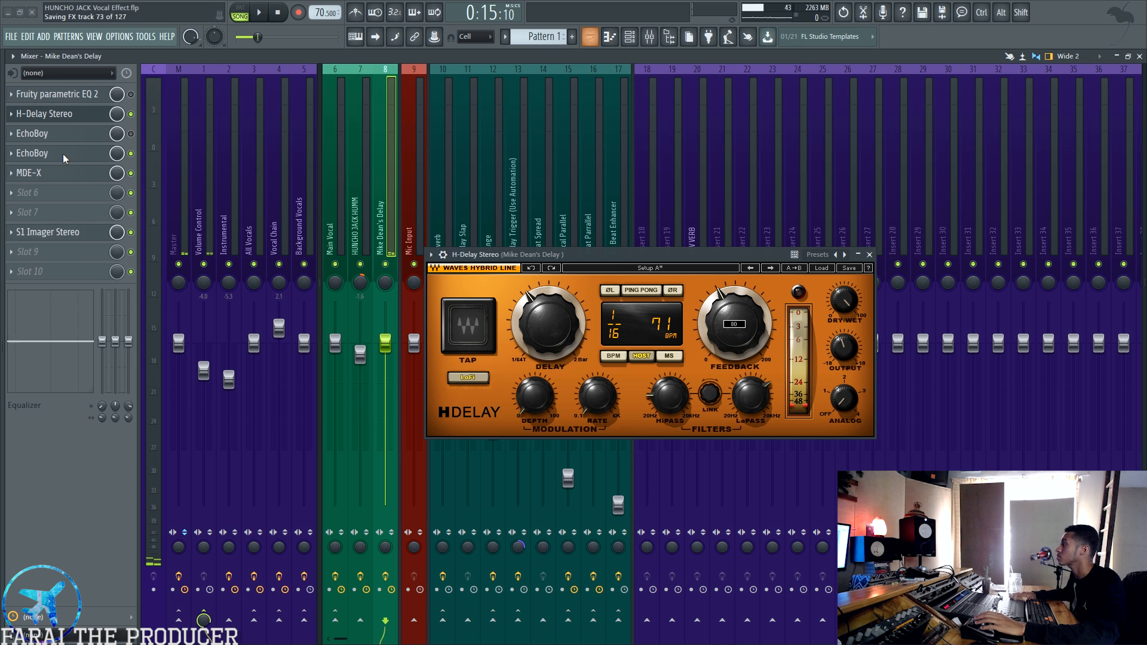
View the active EchoBoy and the MDE-X effect on Mike Dean's Delay, and close all open effect windows.
left_click(73, 146)
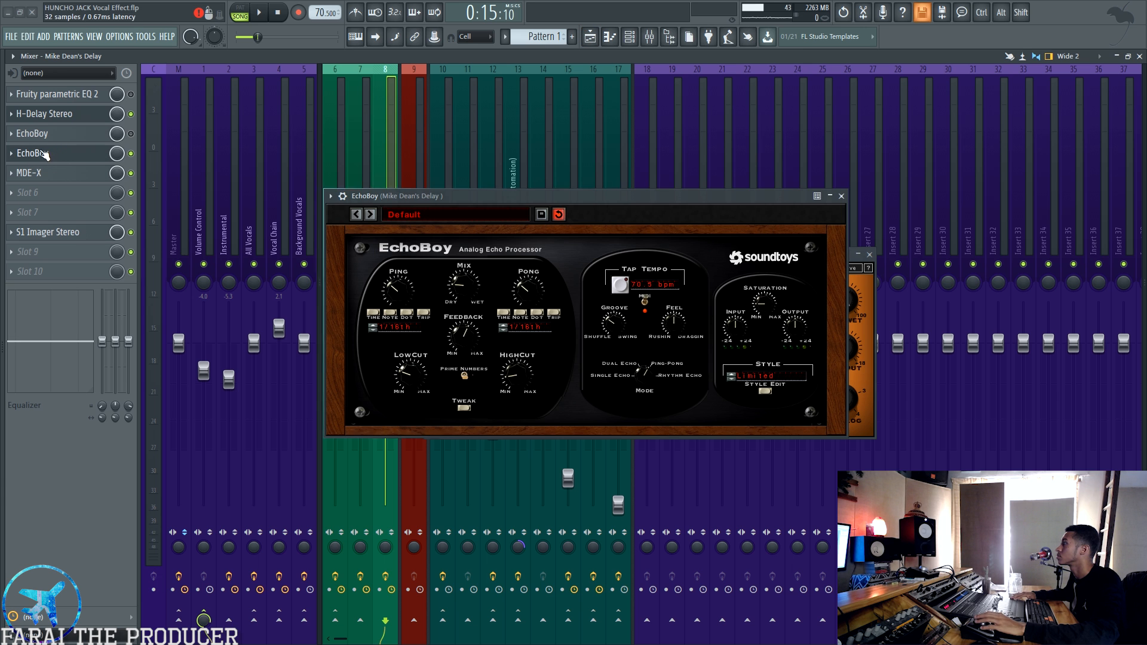
left_click_drag(434, 196, 454, 298)
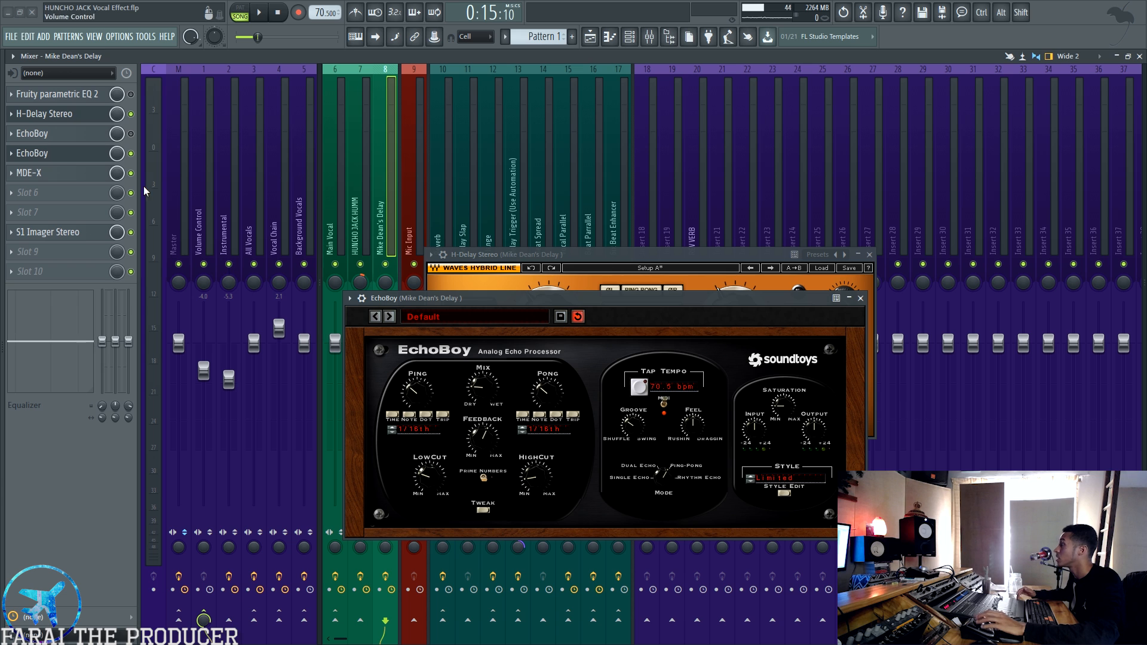
left_click(75, 176)
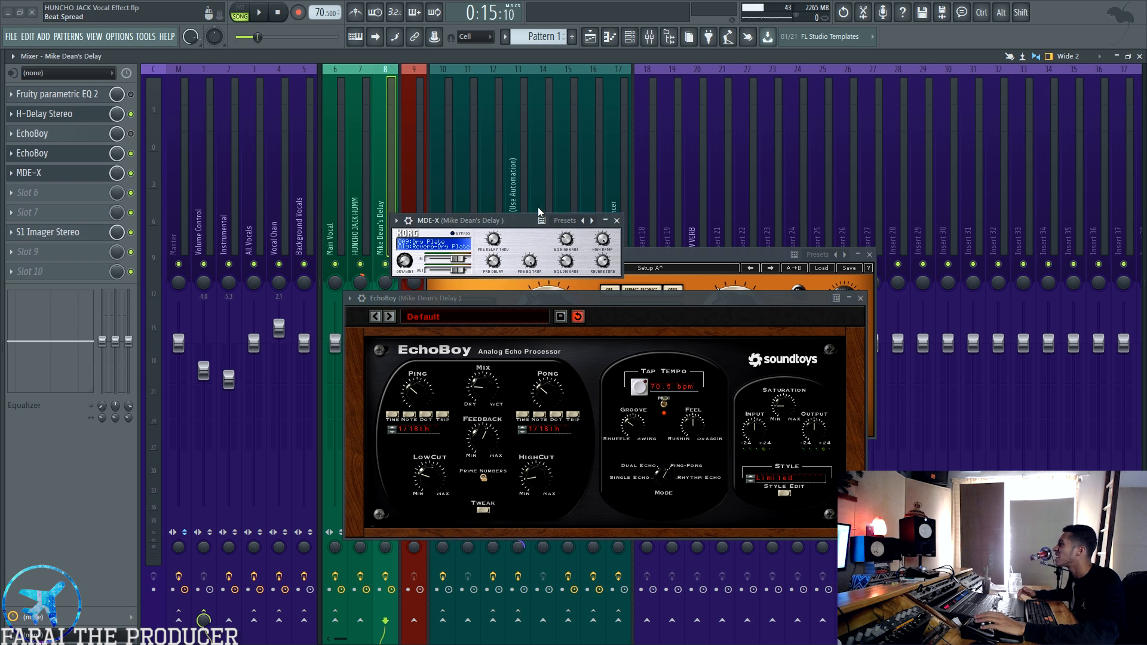
left_click(617, 221)
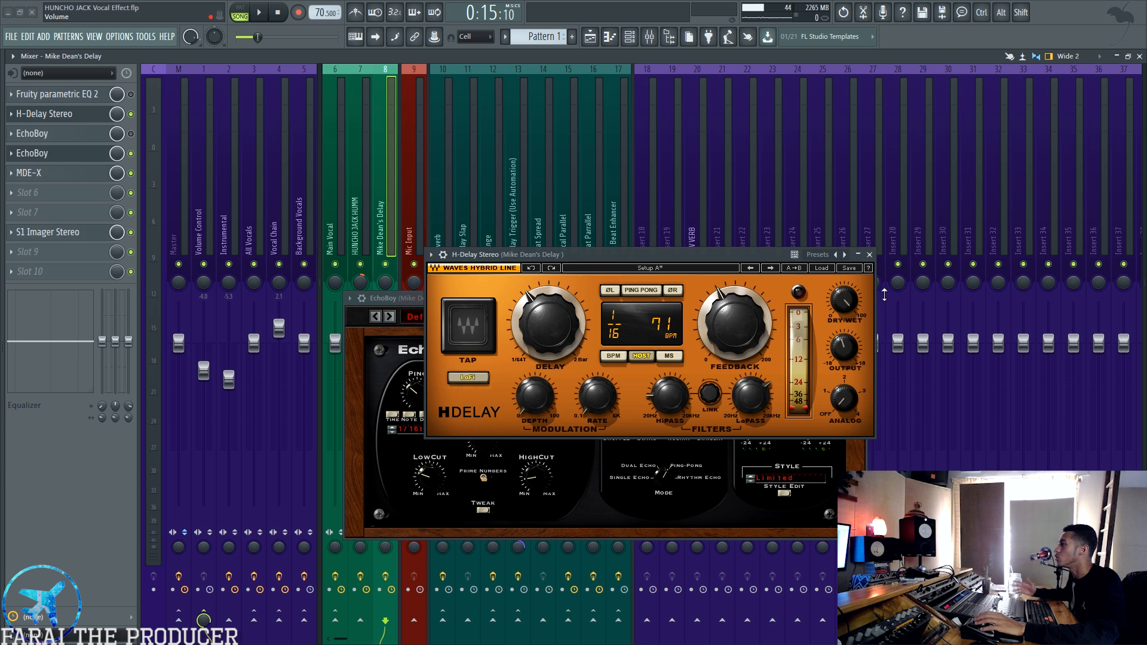
left_click(869, 254)
left_click(860, 298)
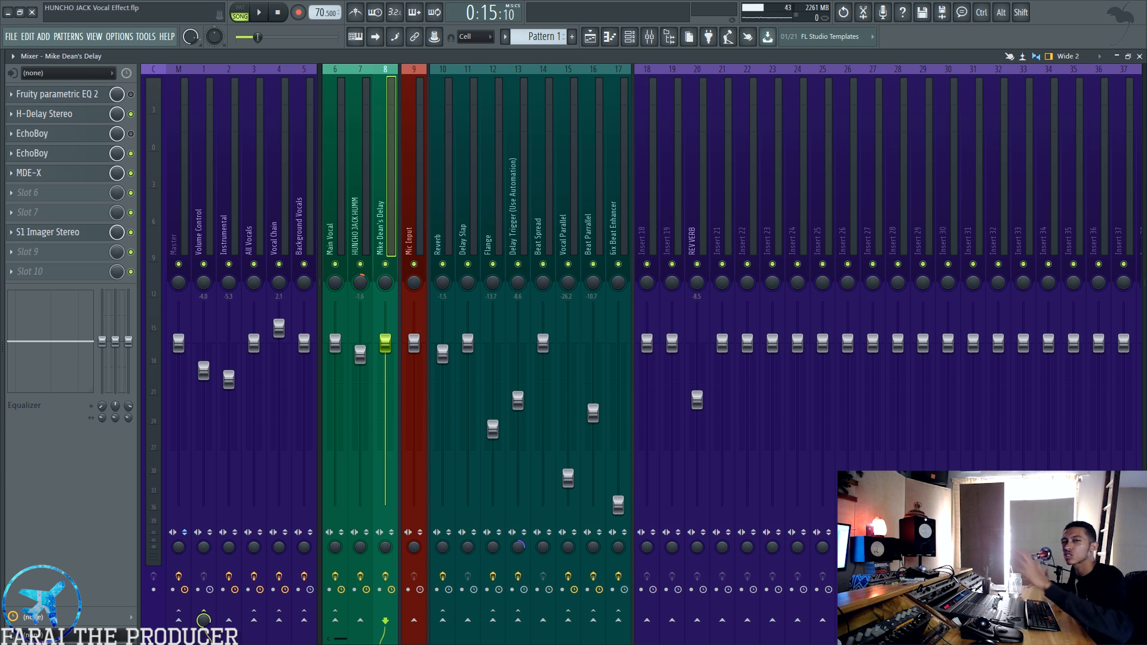
Open S1 Imager Stereo on Mike Dean's Delay, view its width settings clear of the effect list, and close it.
left_click(68, 232)
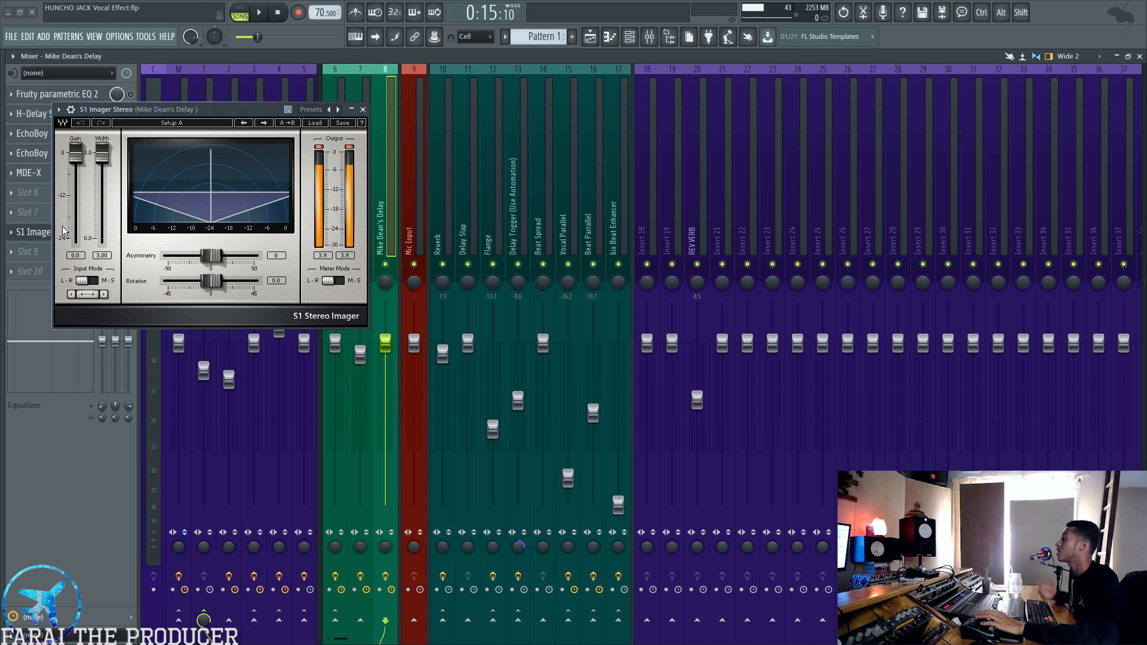
left_click_drag(212, 109, 855, 154)
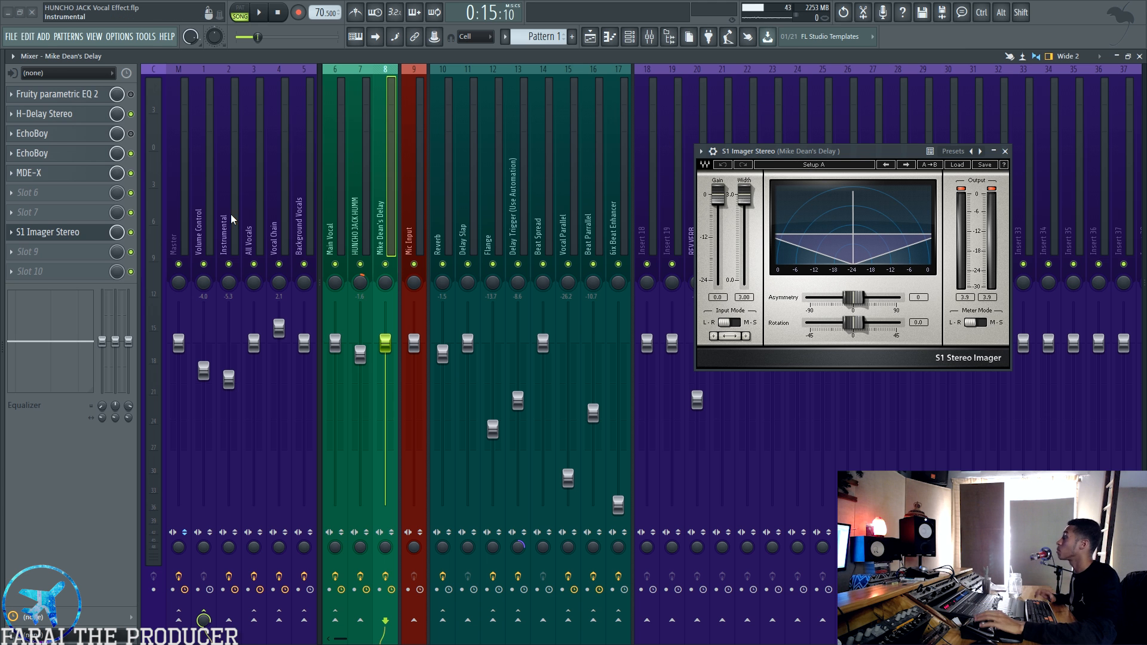
left_click(93, 238)
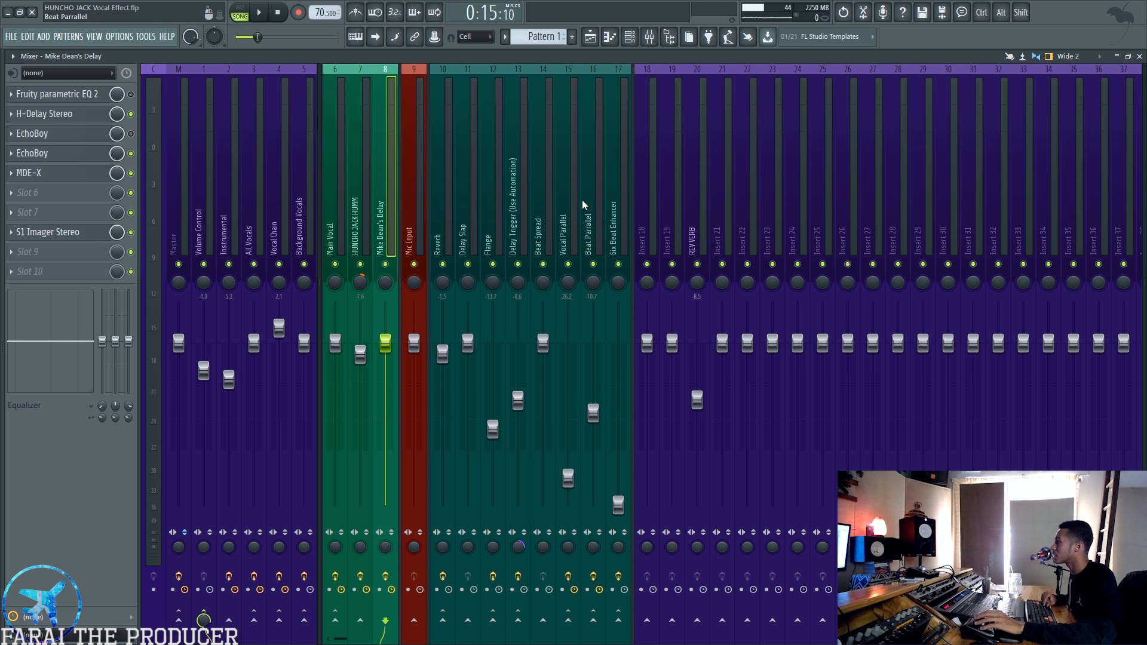
Unmute Main Vocal in the playlist and audition it together with the soloed ENDLESS DELAY track from bar 5.
left_click(605, 33)
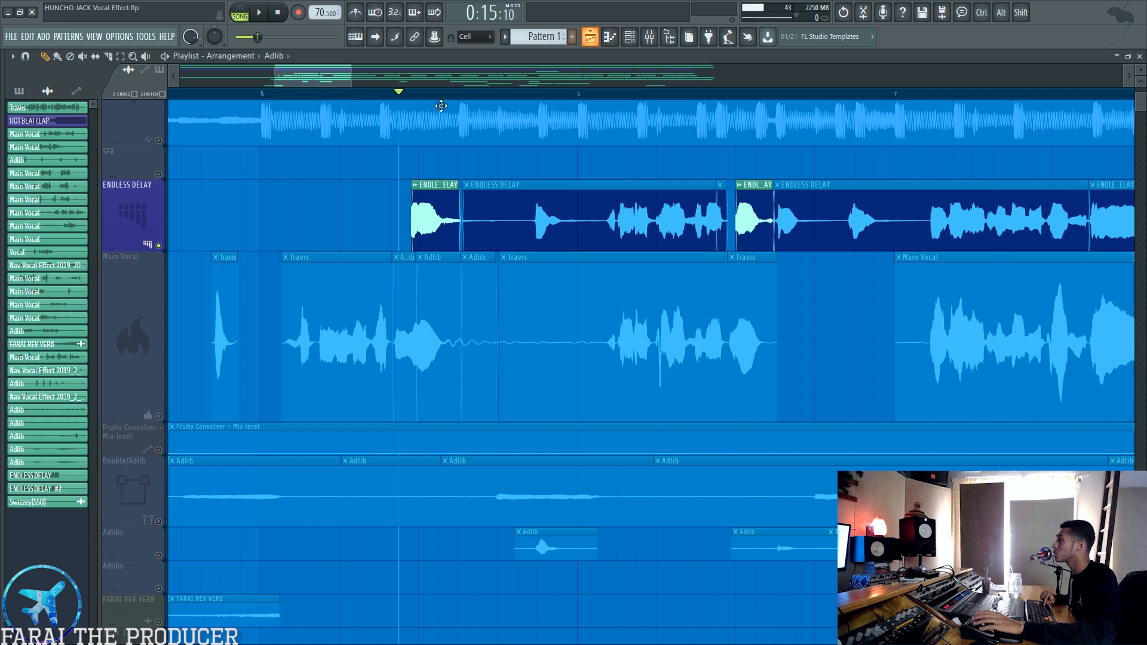
left_click(153, 418)
key("space")
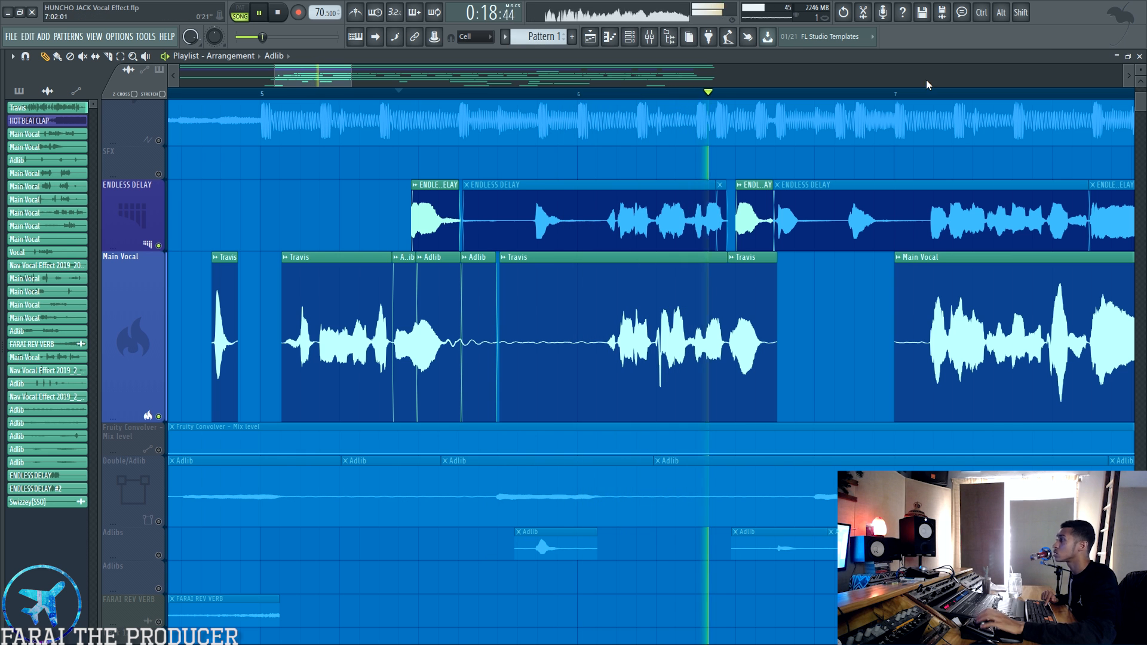
scroll(407, 90, "down", 4)
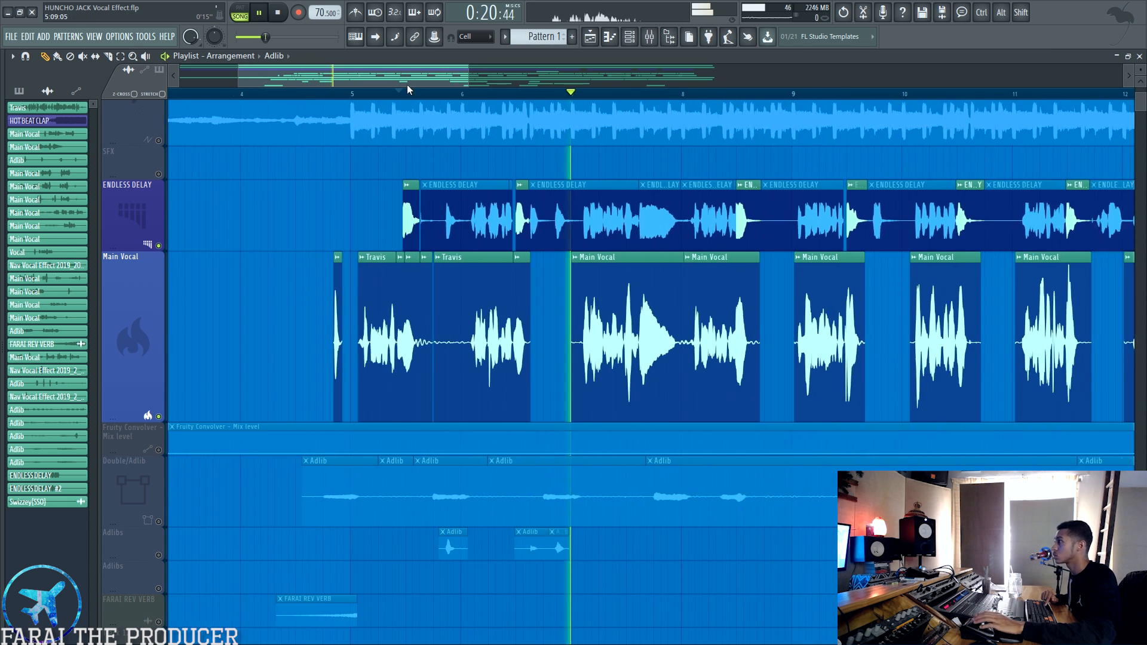
left_click_drag(385, 78, 611, 88)
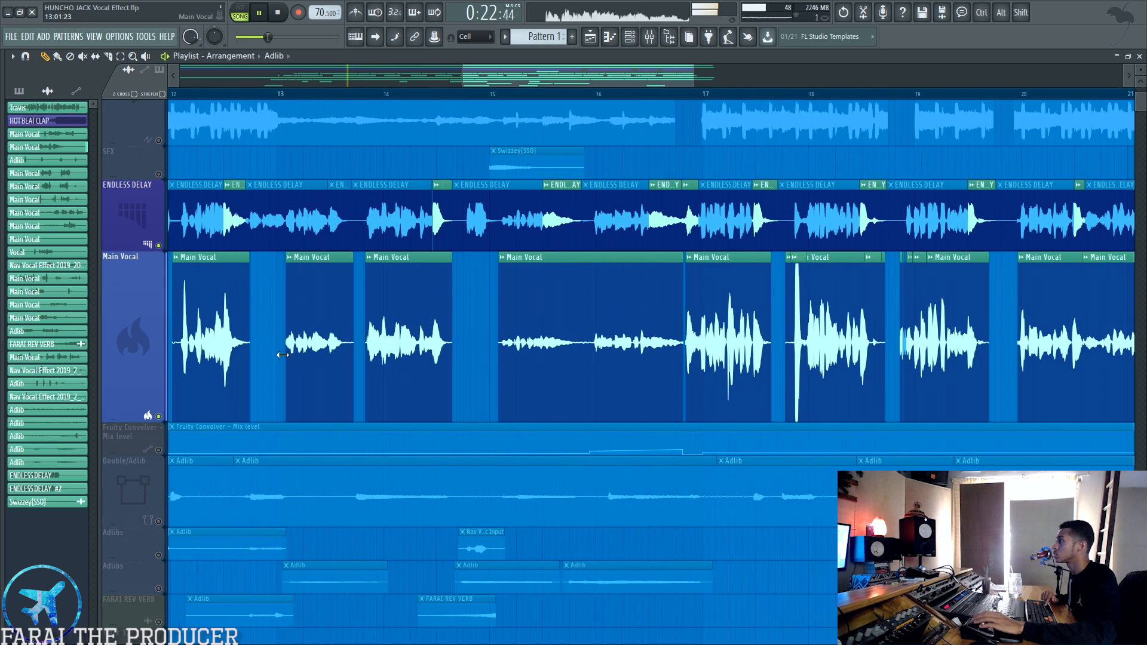
key("space")
Restore all playlist tracks from solo.
right_click(163, 246)
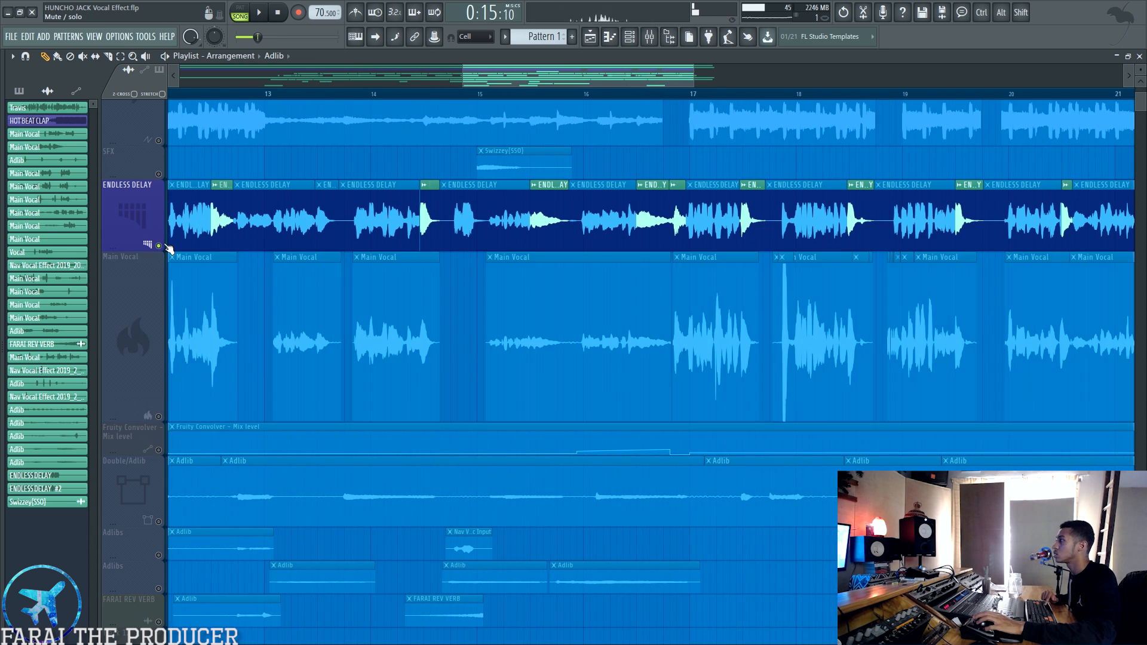
right_click(165, 245)
left_click_drag(611, 81, 698, 80)
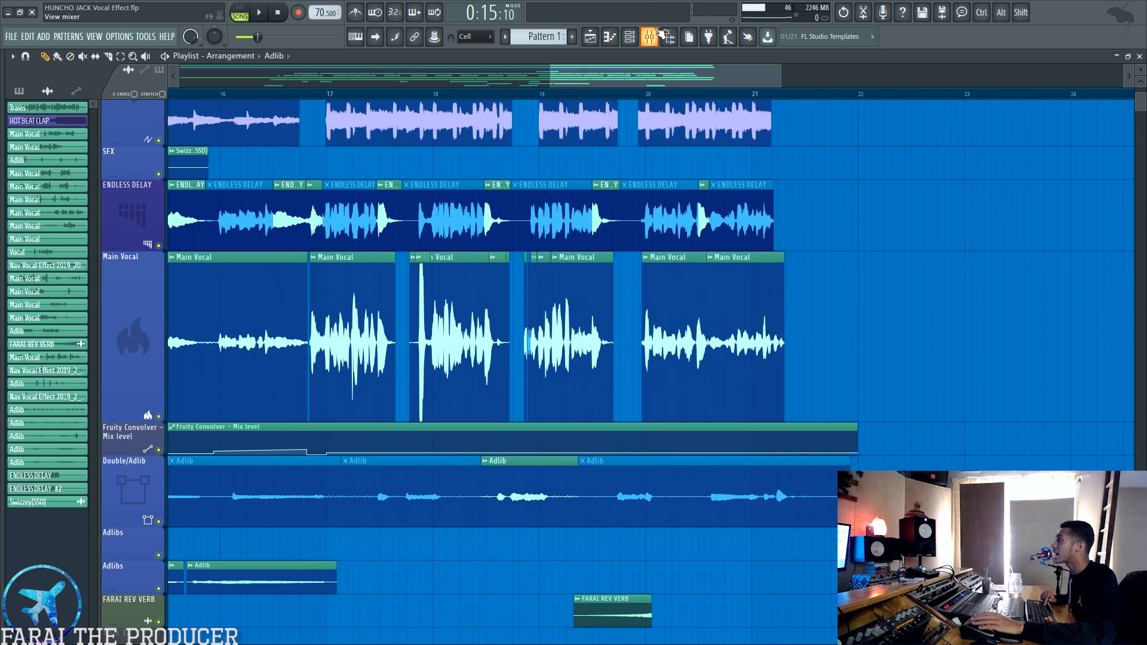
Open the bypassed EchoBoy on Mike Dean's Delay, play the full arrangement from about bar 18 while viewing the mixer, and close the plugin.
left_click(657, 33)
left_click(76, 138)
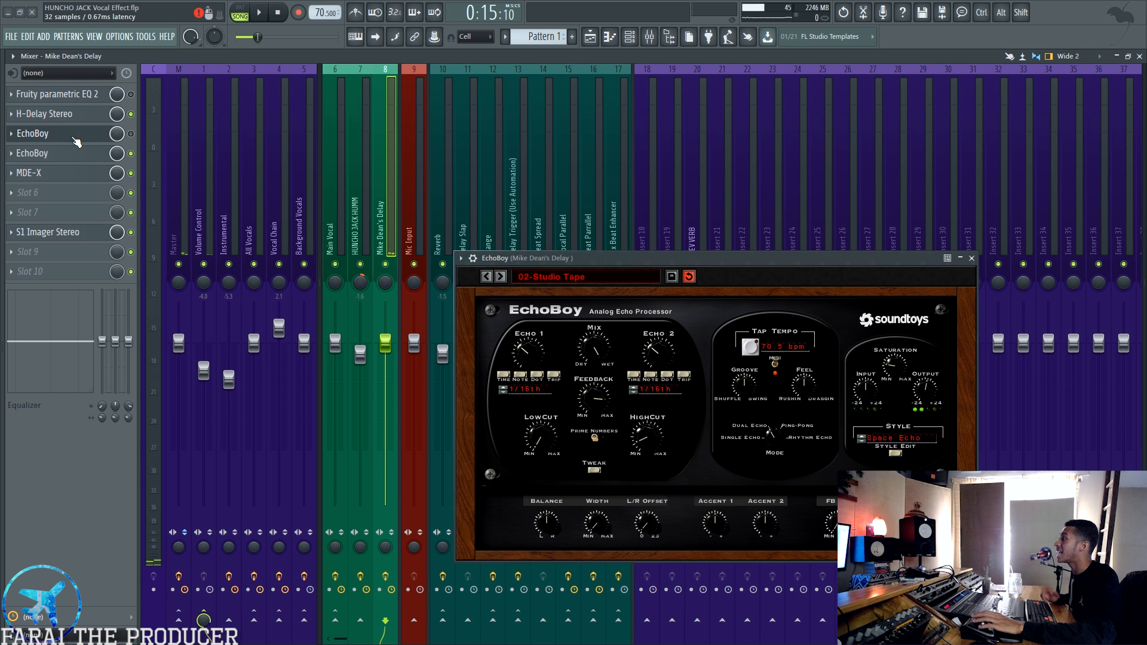
left_click(591, 37)
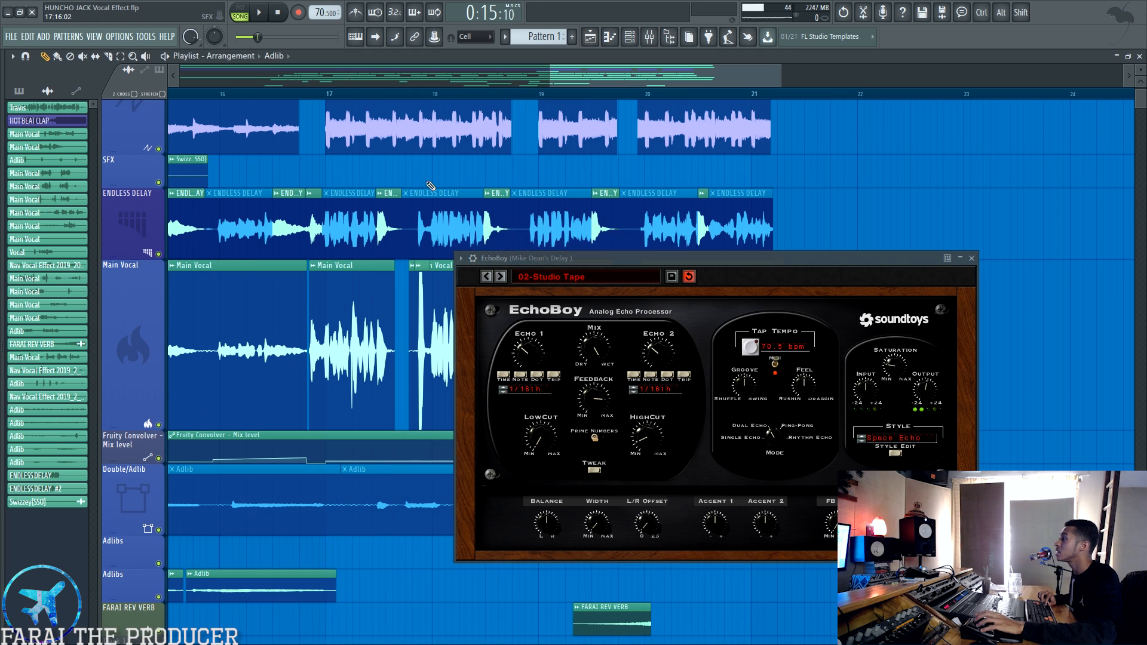
scroll(465, 104, "up", 3)
left_click(439, 95)
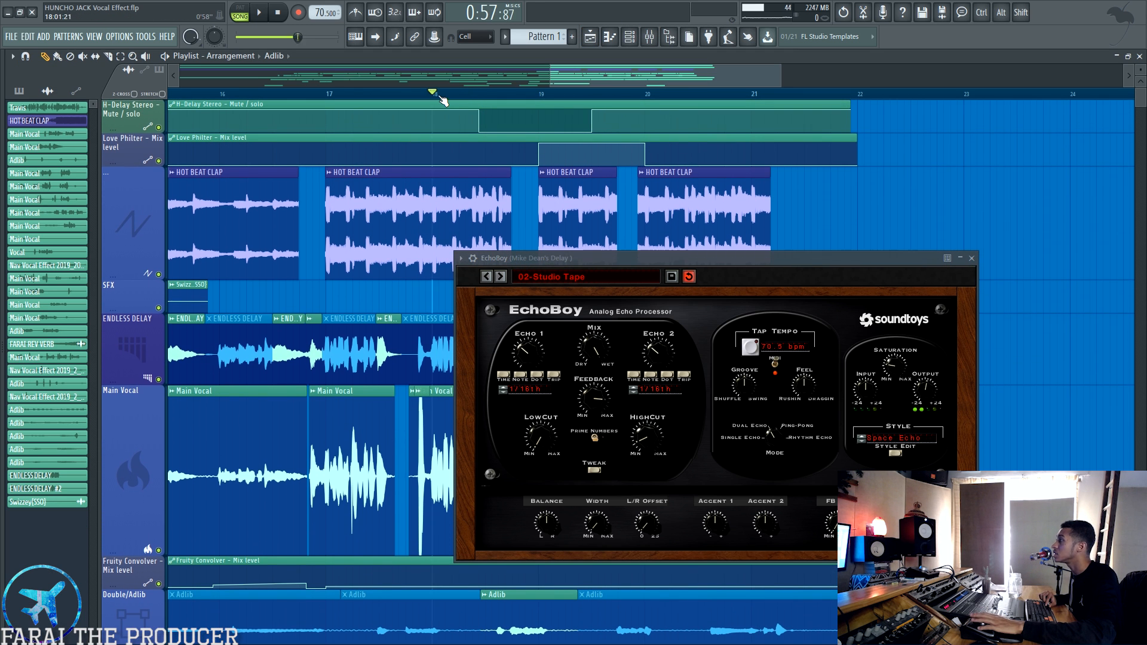
key("space")
left_click(651, 36)
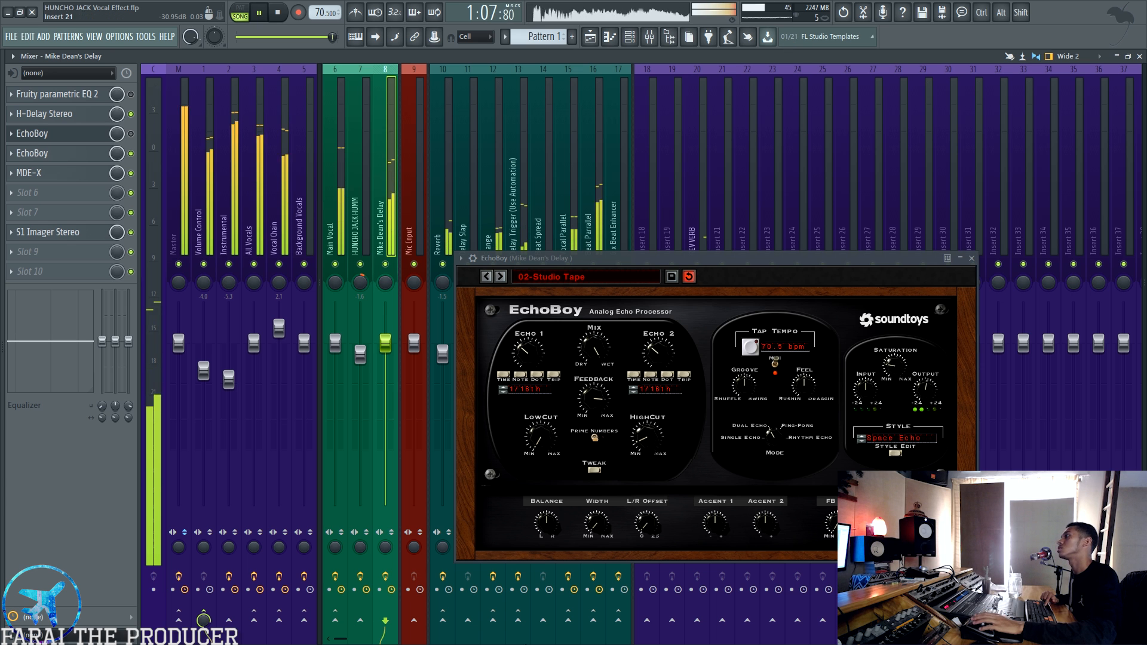
key("space")
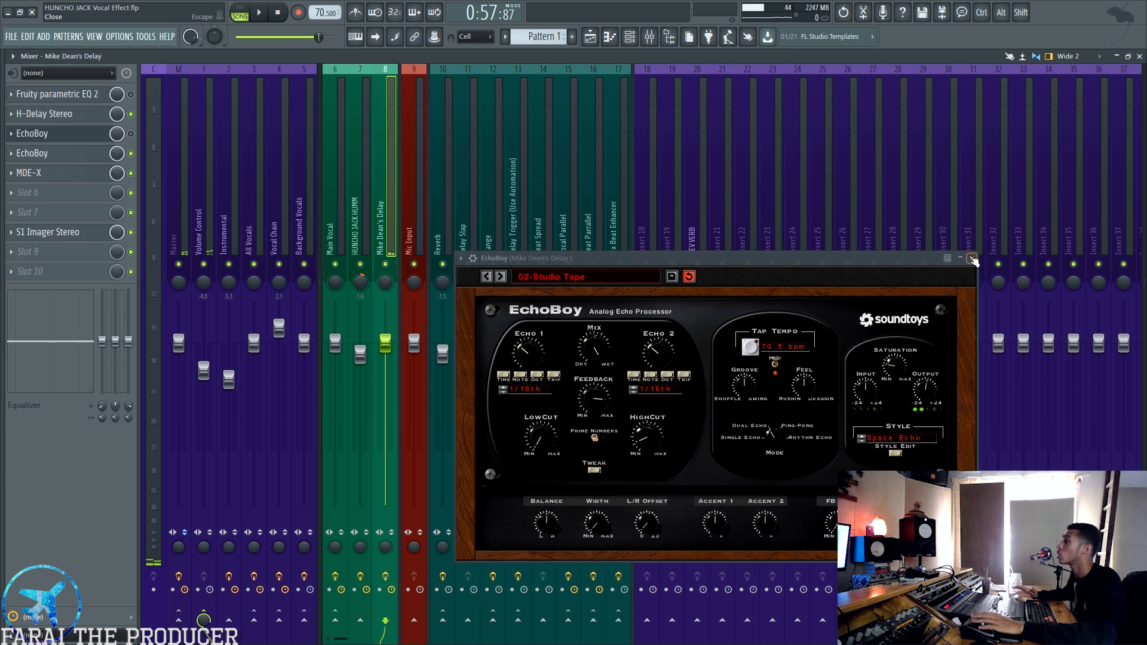
left_click(972, 258)
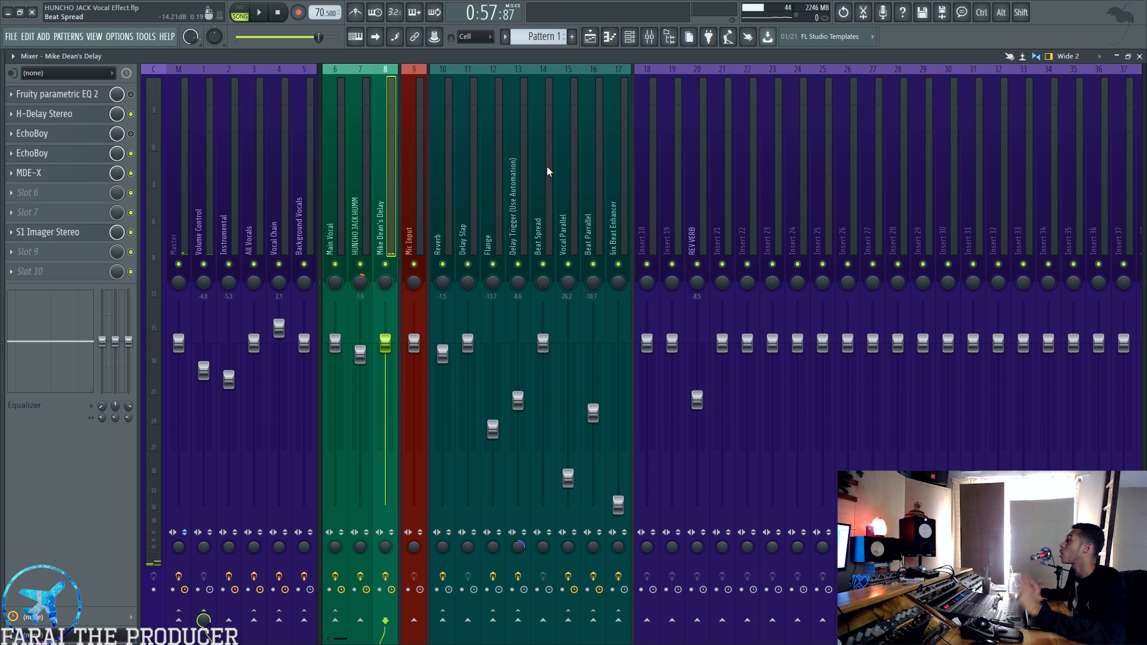
View the effects and routing of the Reverb and Vocal Chain mixer tracks.
mouse_move(452, 199)
left_mouse_down()
mouse_move(634, 226)
mouse_move(443, 215)
left_mouse_up()
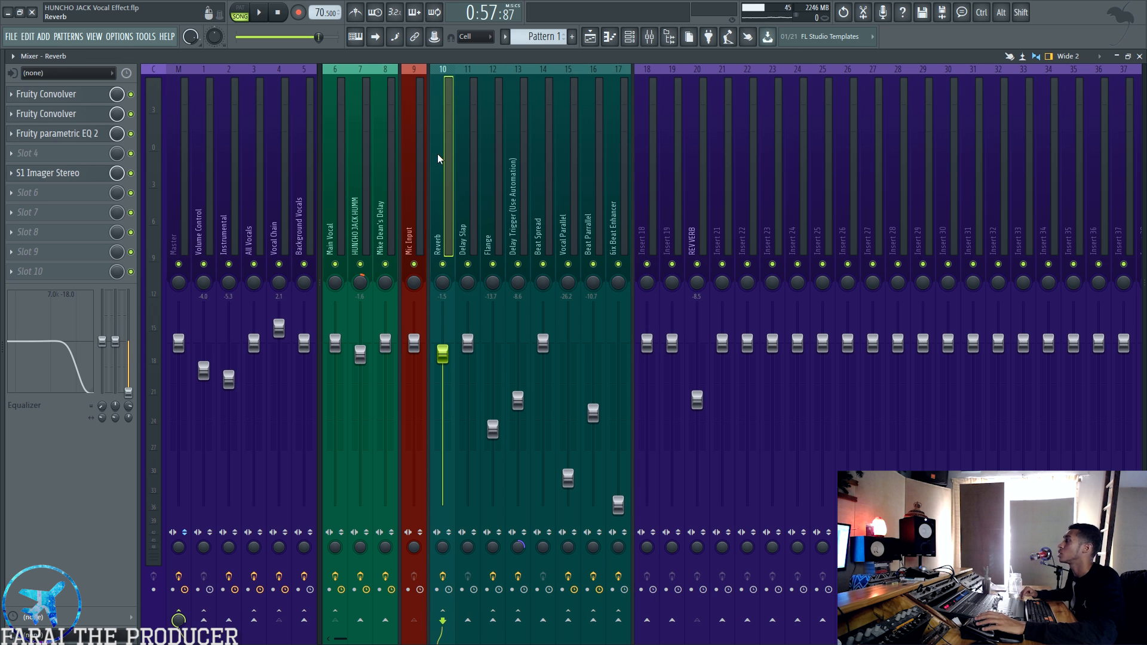
mouse_move(447, 186)
left_mouse_down()
mouse_move(610, 195)
mouse_move(431, 194)
left_mouse_up()
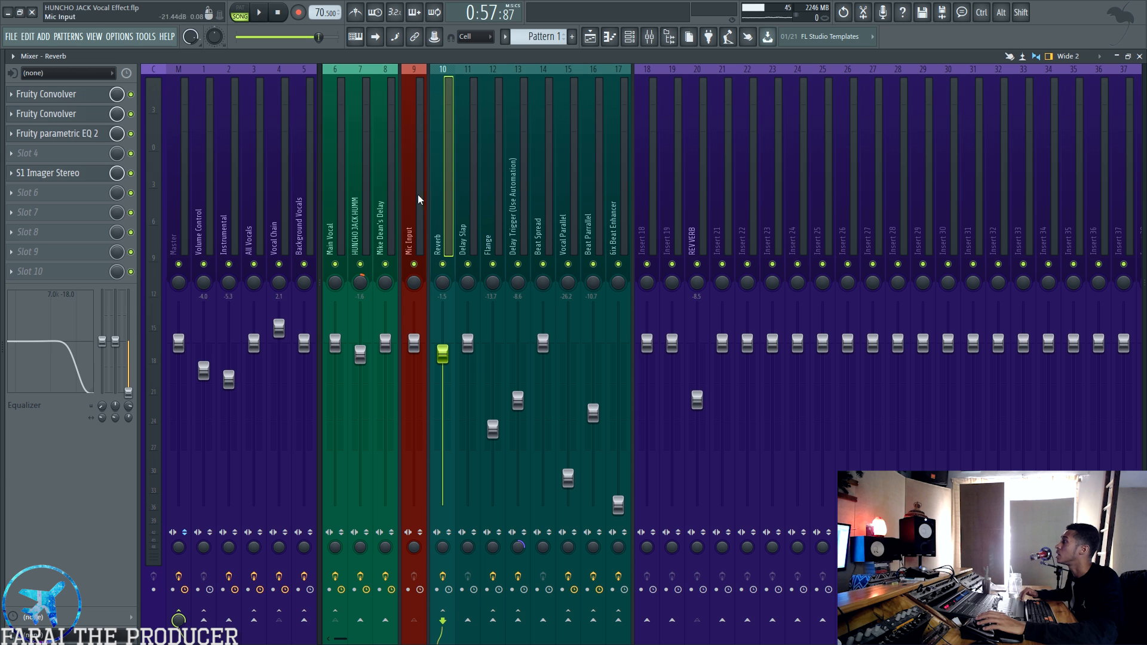
left_click(268, 184)
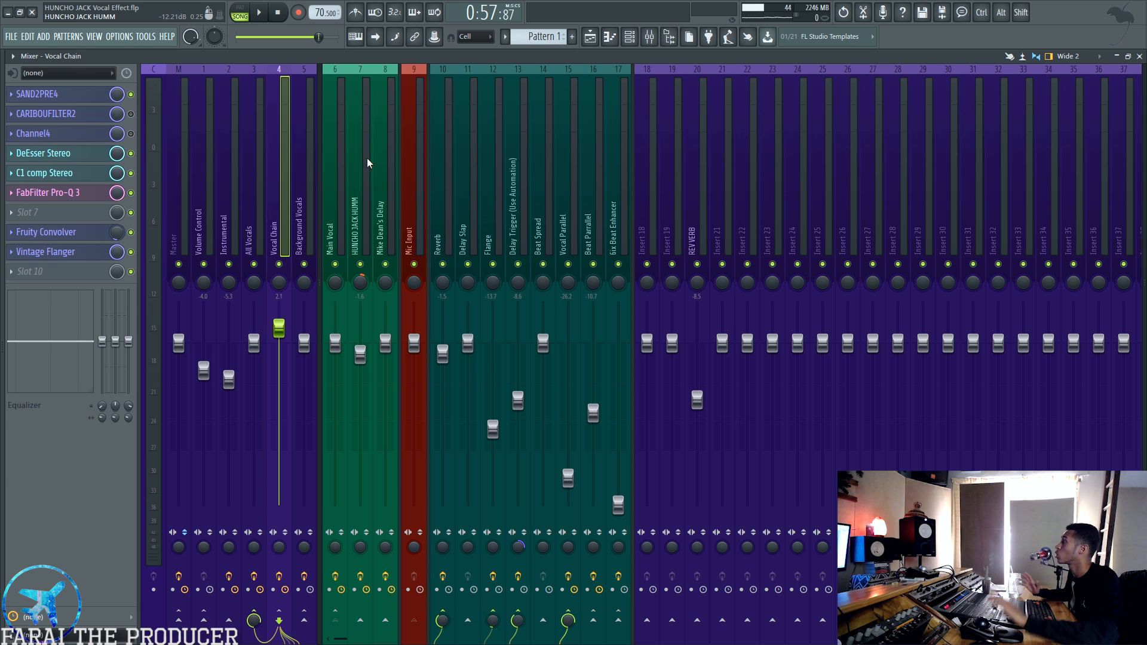